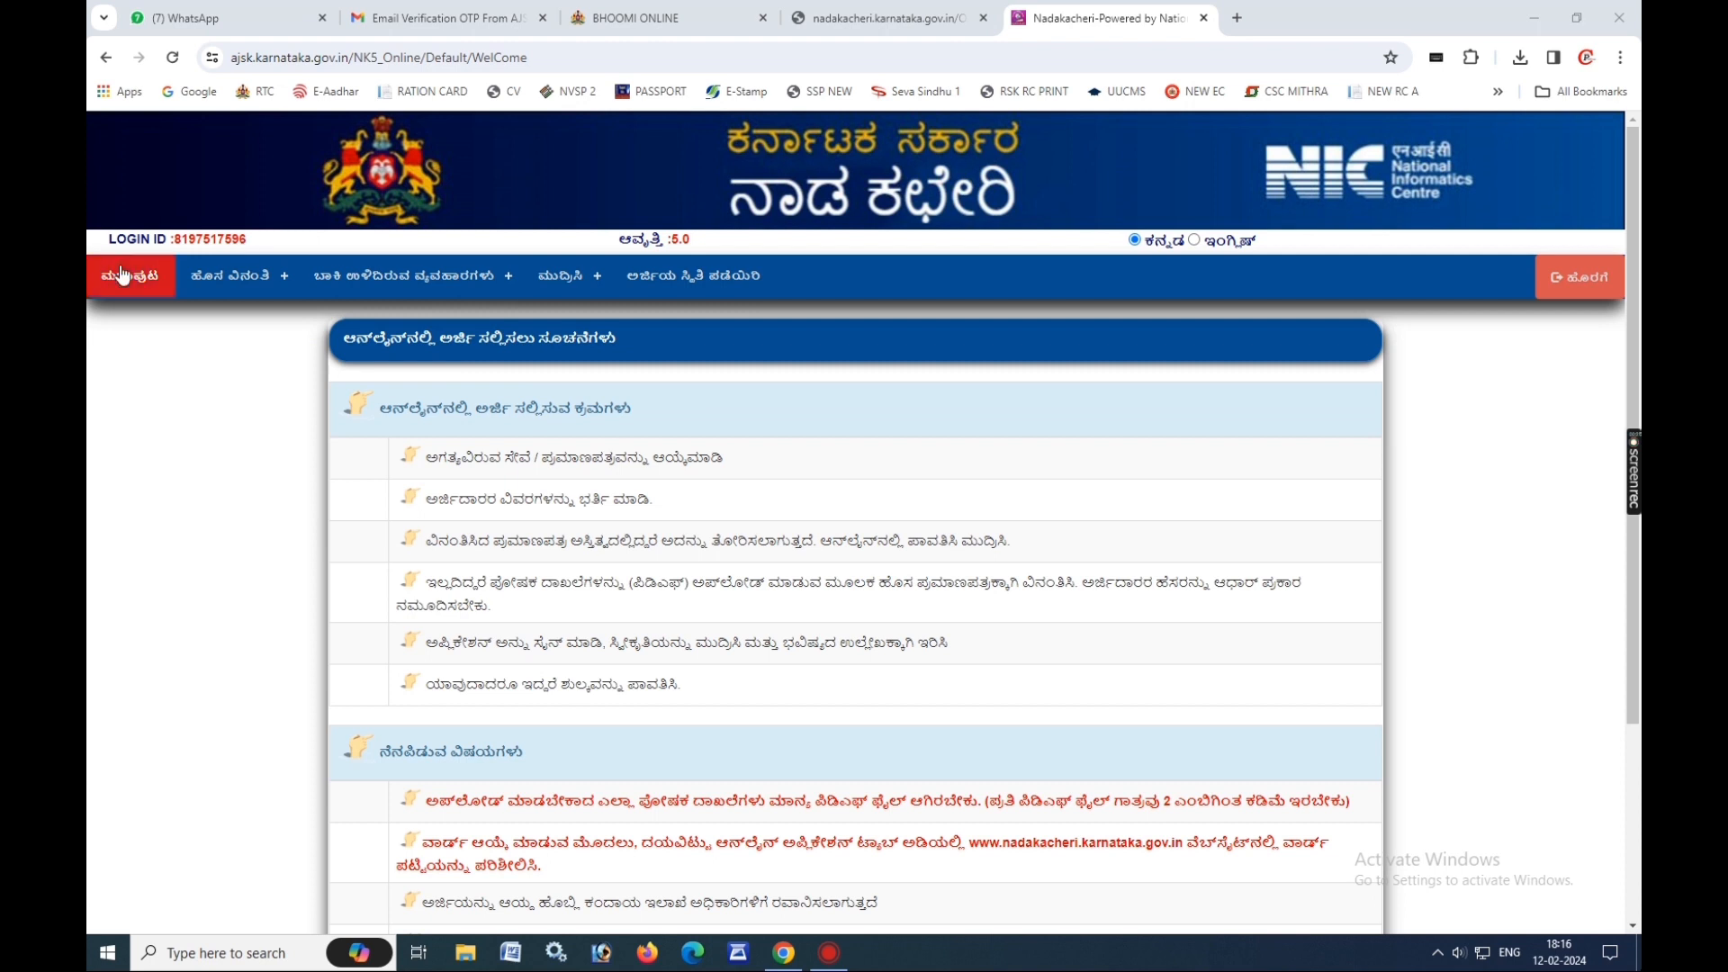
# Step: Expand the ಹೊಸ ವಿನಂತಿ menu to show the ಸಾಮಾಜಿಕ ಭದ್ರತಾ ಯೋಜನೆಗಳು pension scheme options
pyautogui.moveTo(268, 297)
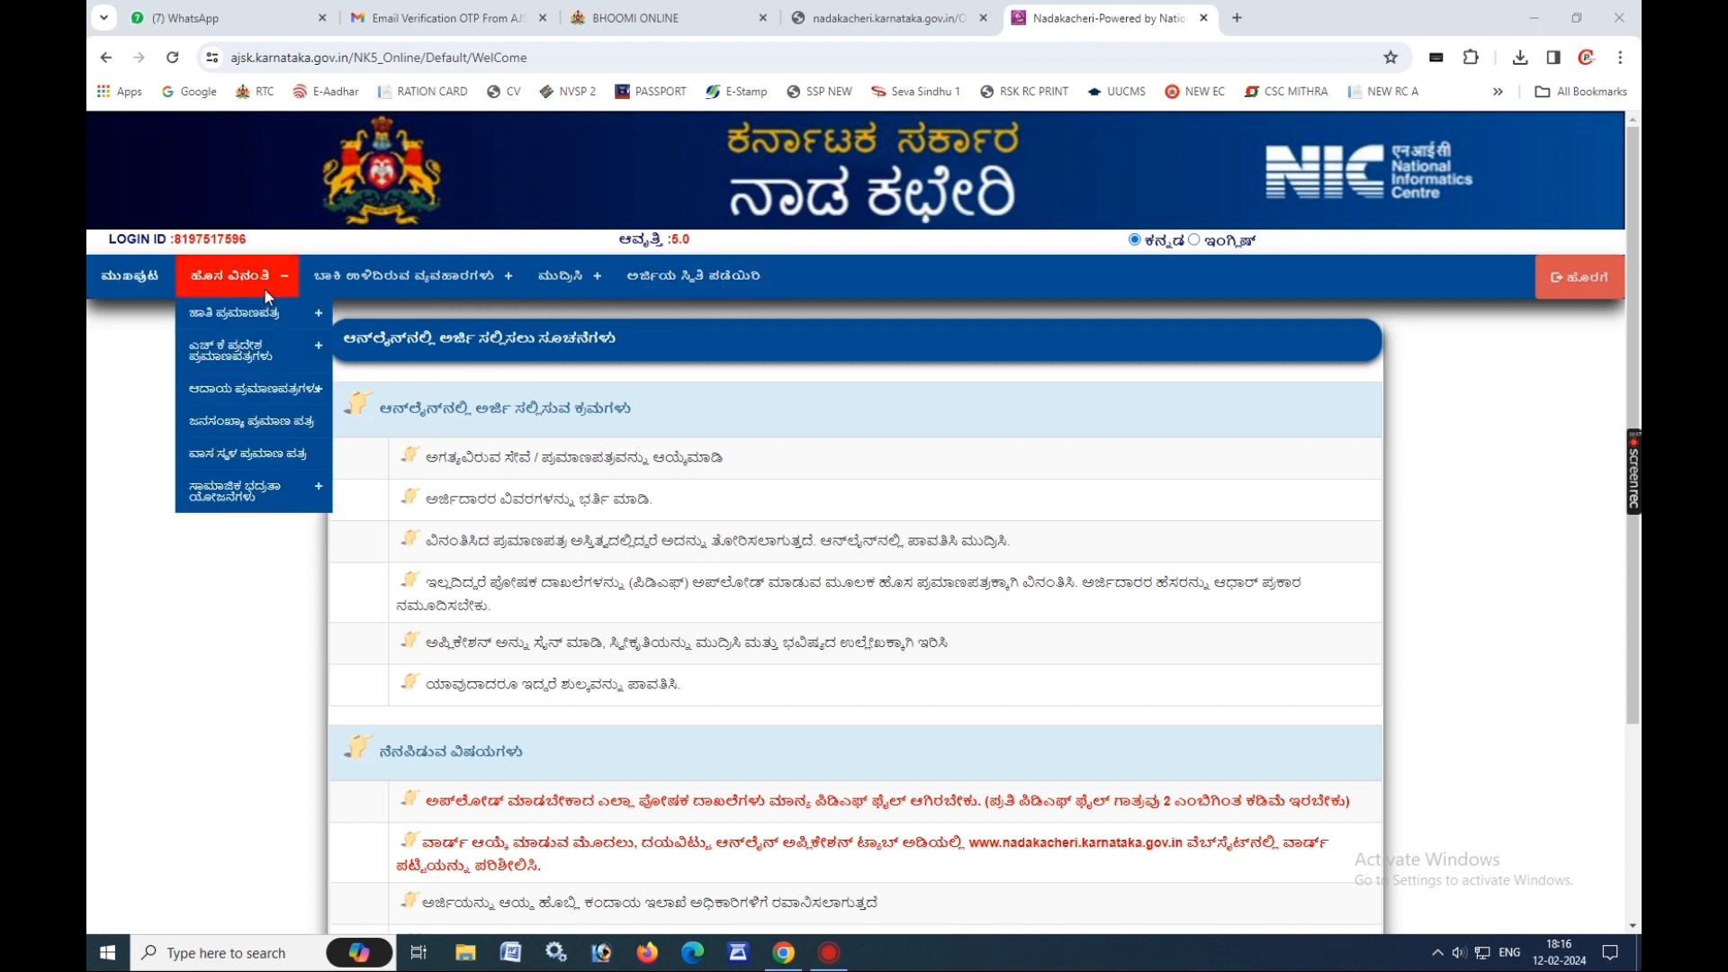
pyautogui.moveTo(266, 487)
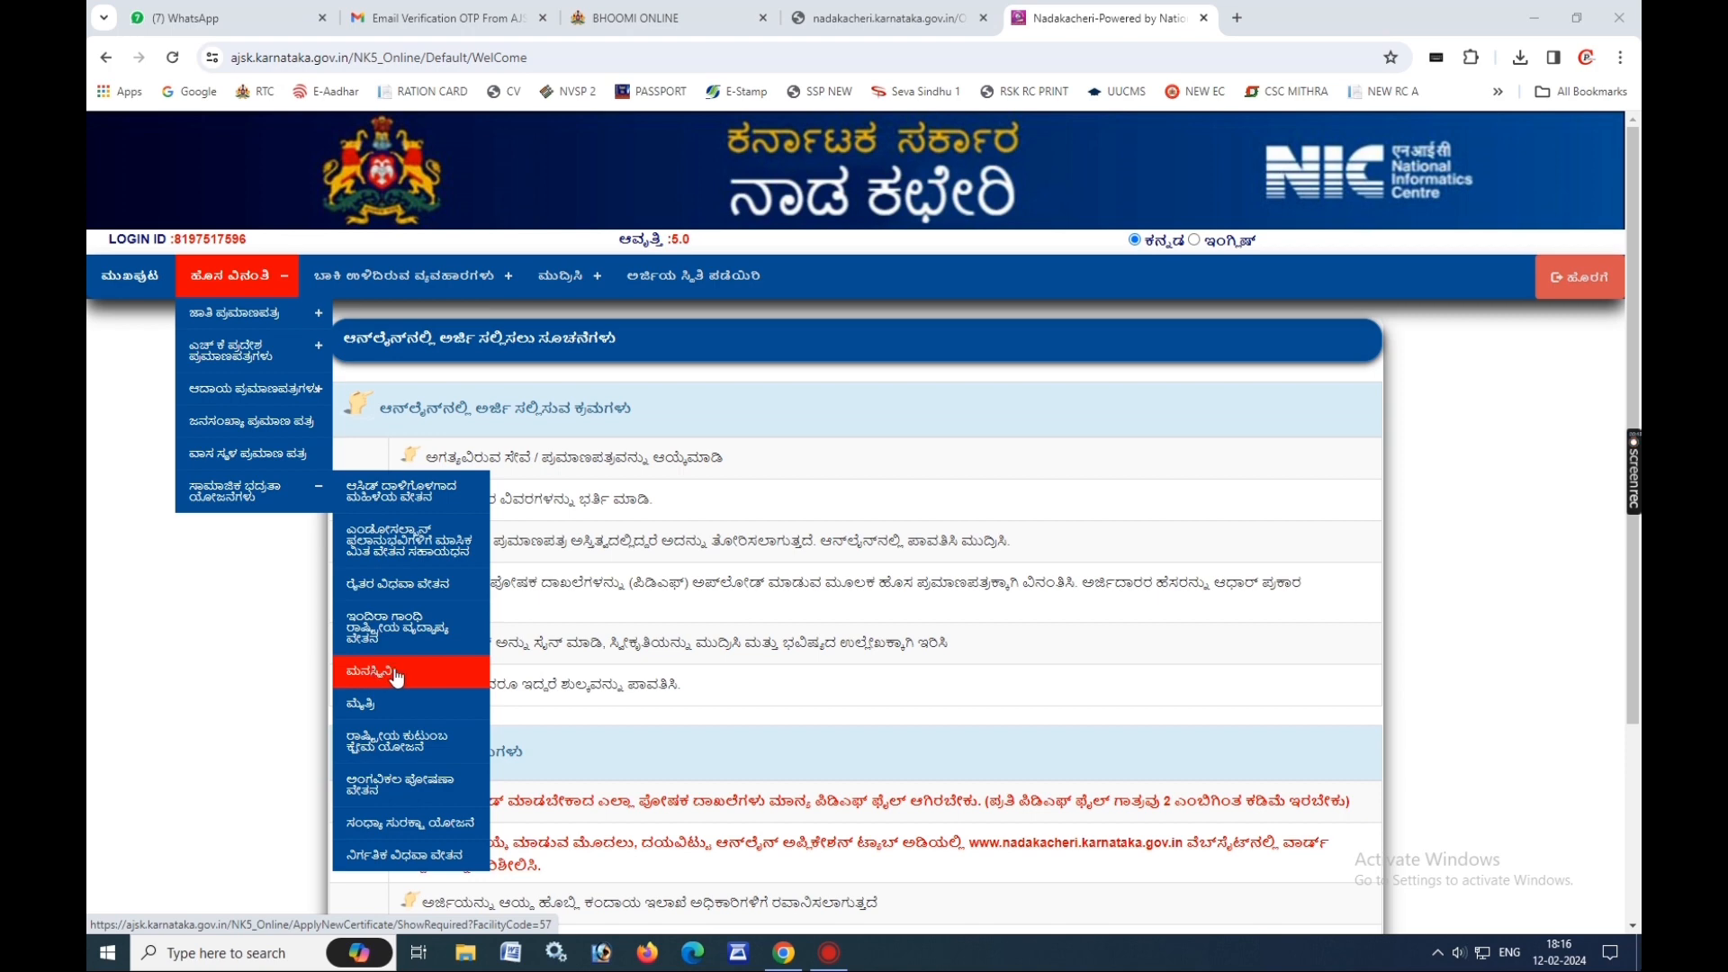
# Step: Start the Sandhya Suraksha Yojane application and continue past the required documents list
pyautogui.click(407, 832)
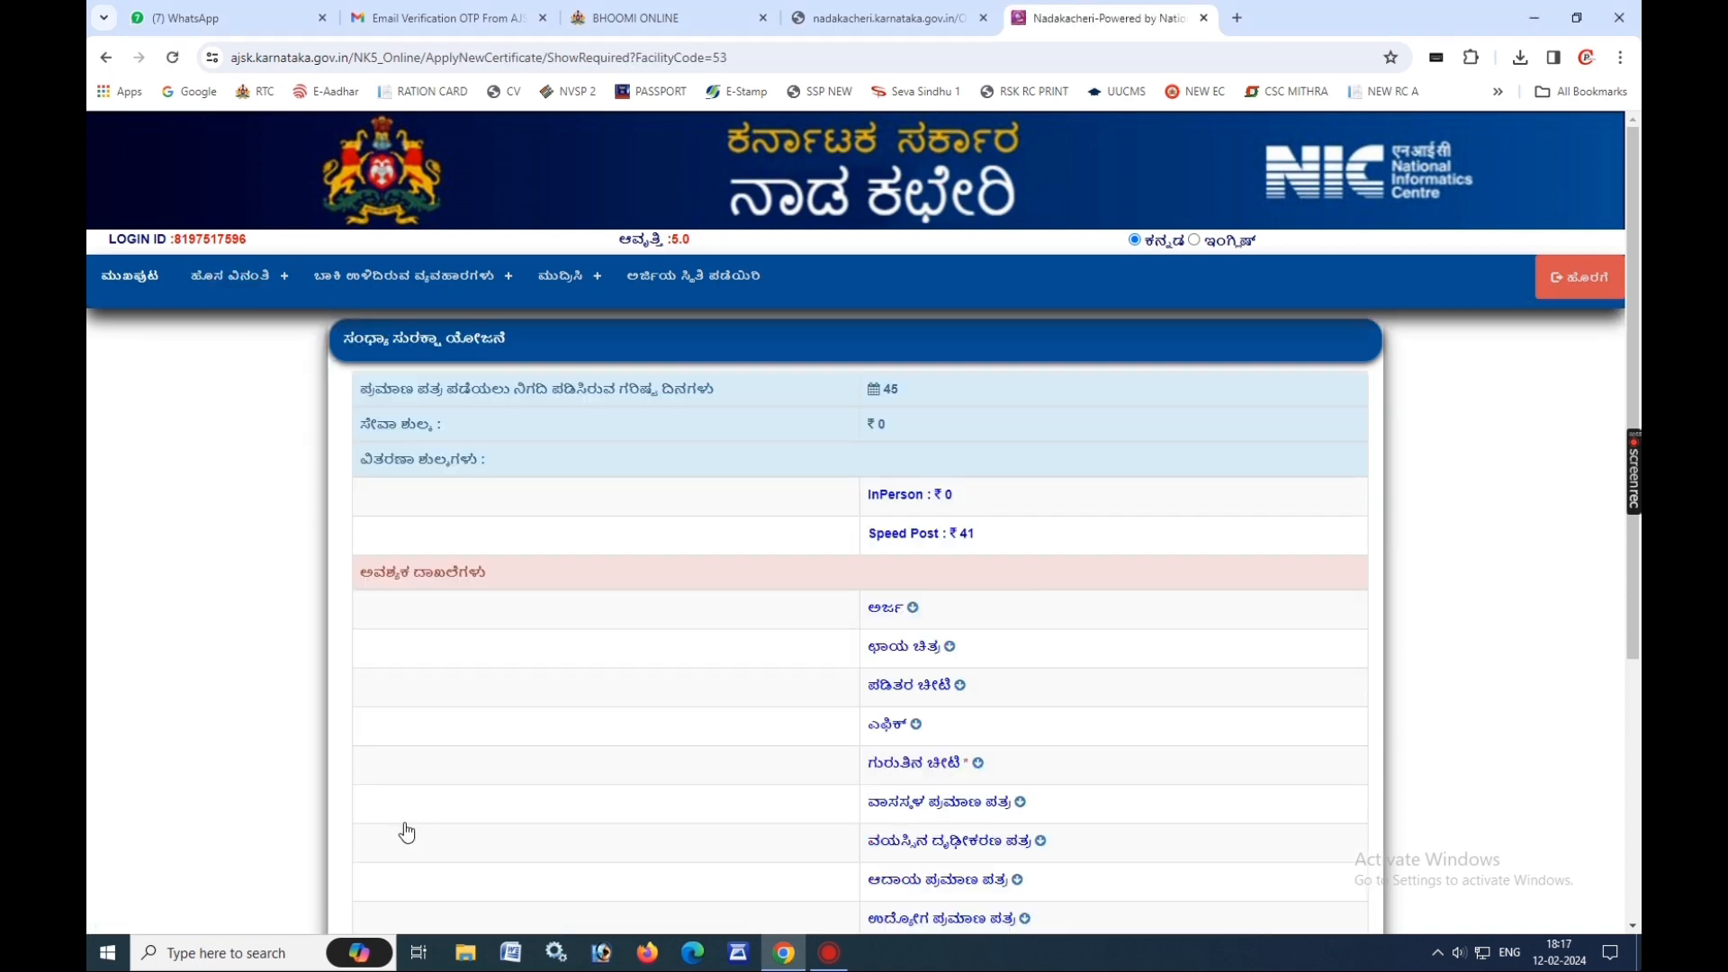
pyautogui.scroll(-3, 814, 525)
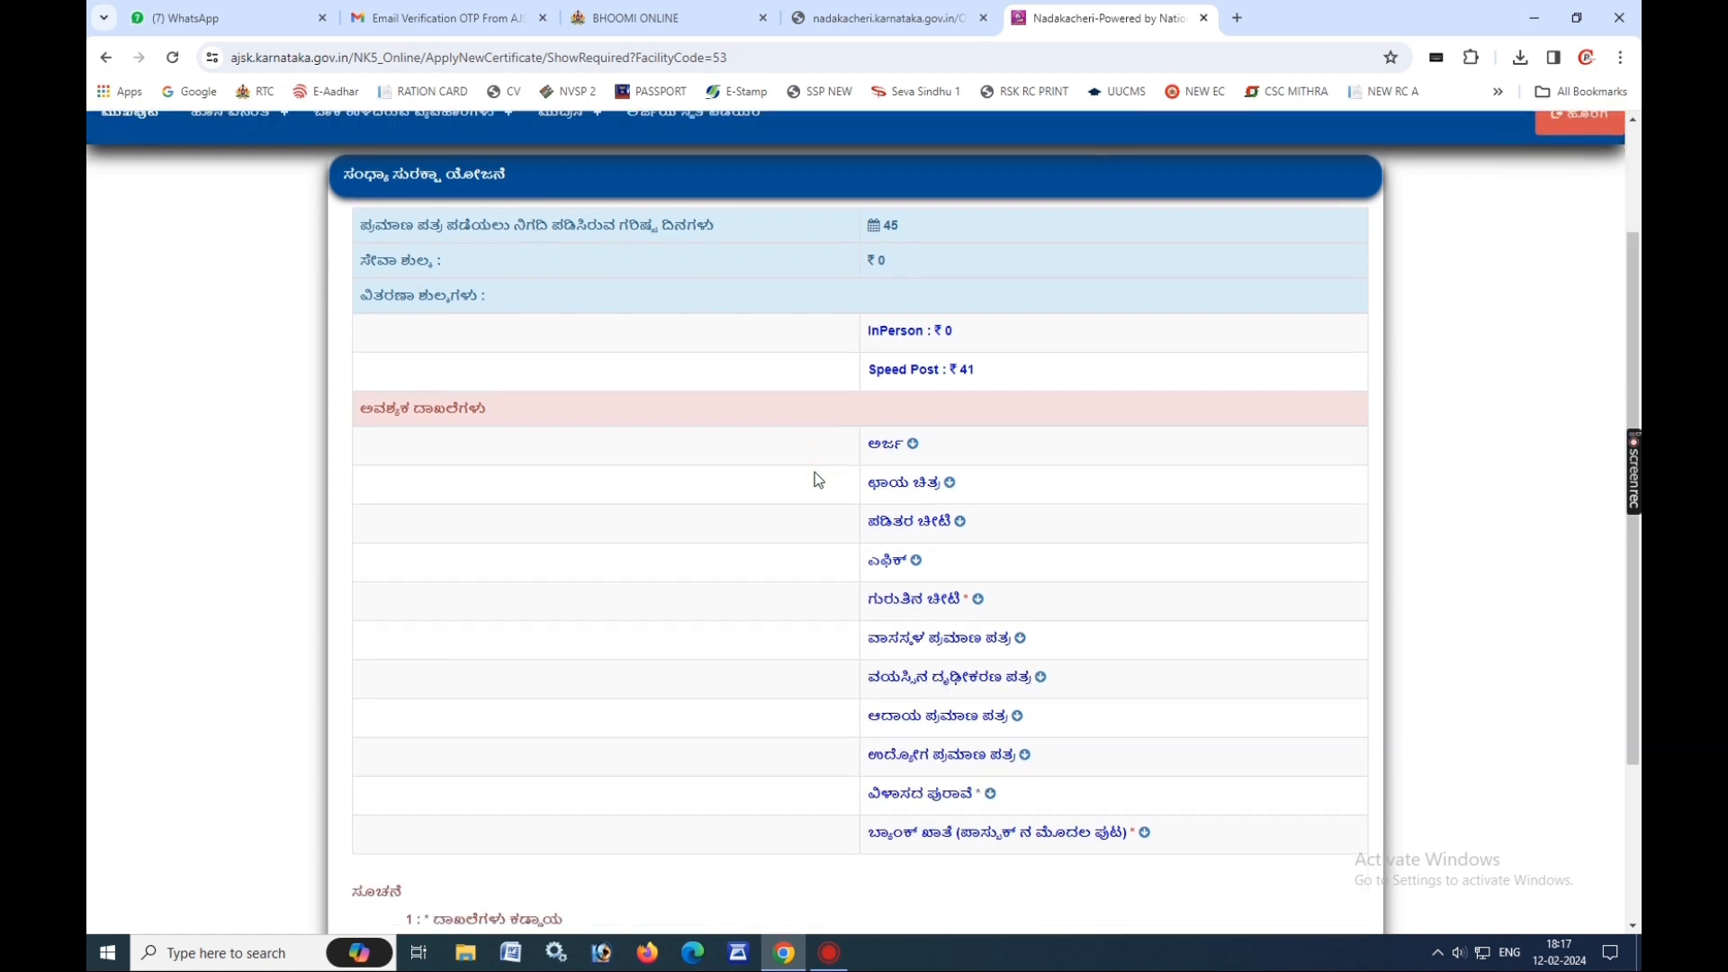
pyautogui.scroll(-2, 816, 488)
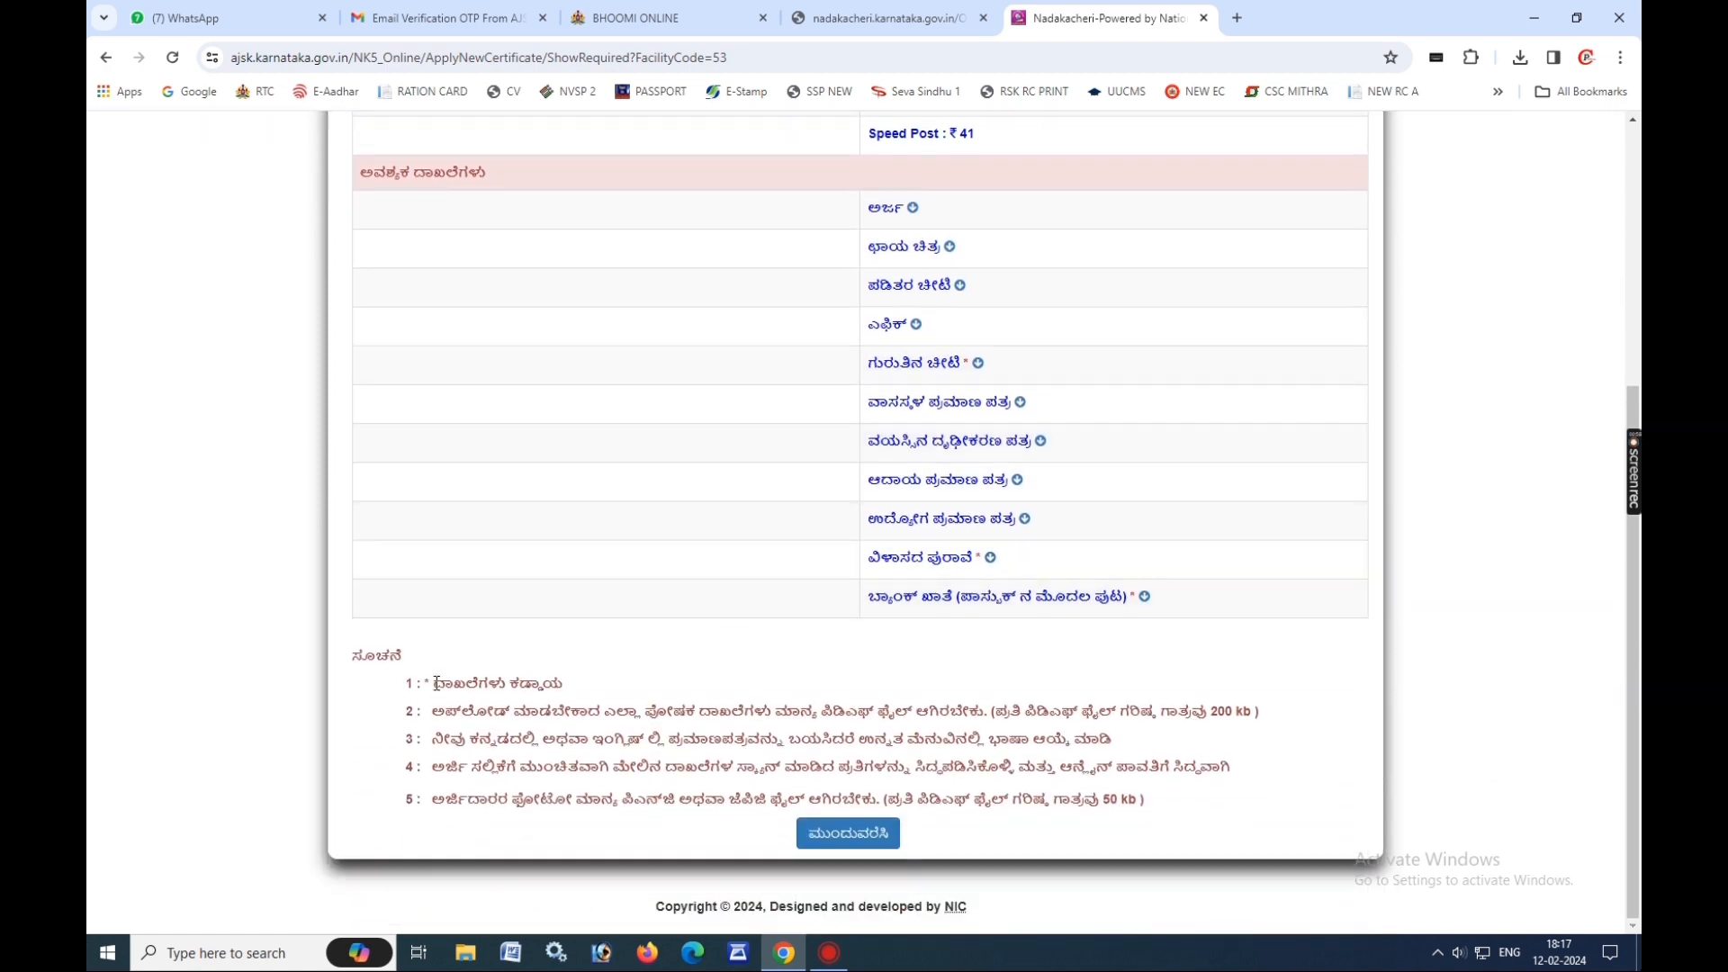
pyautogui.moveTo(435, 684); pyautogui.dragTo(1170, 801)
pyautogui.click(632, 747)
pyautogui.click(855, 835)
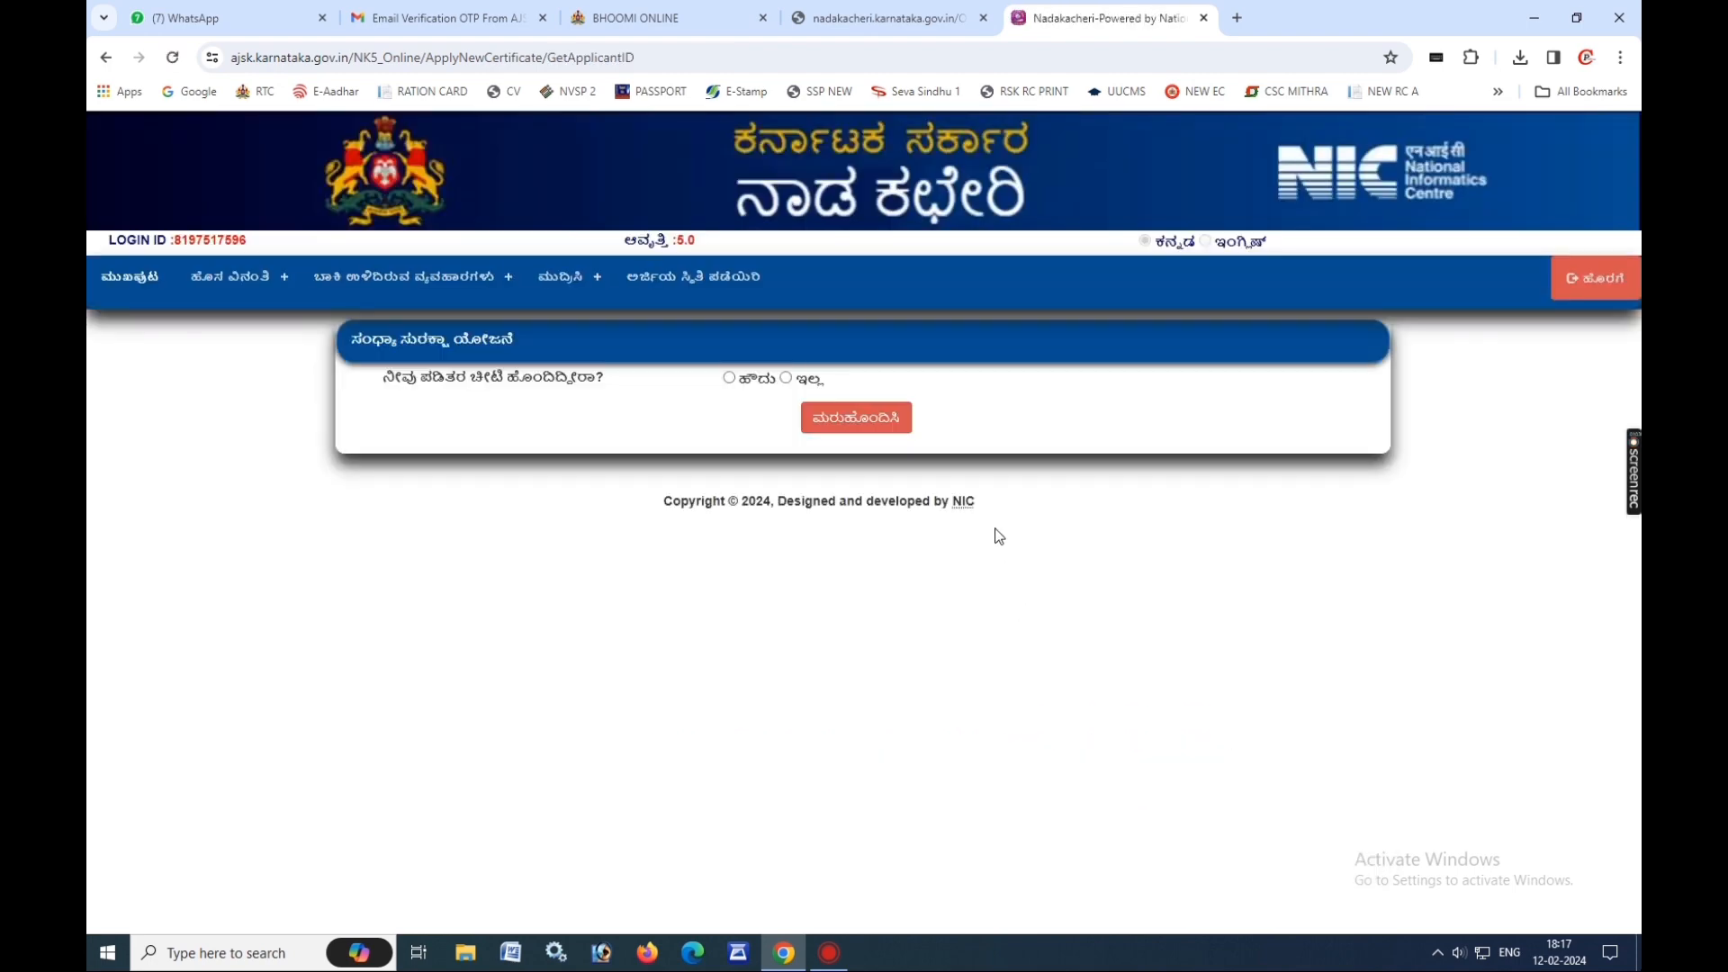
# Step: Answer ಇಲ್ಲ (no) to the ration card question and proceed to Aadhaar validation
pyautogui.moveTo(433, 378); pyautogui.dragTo(595, 394)
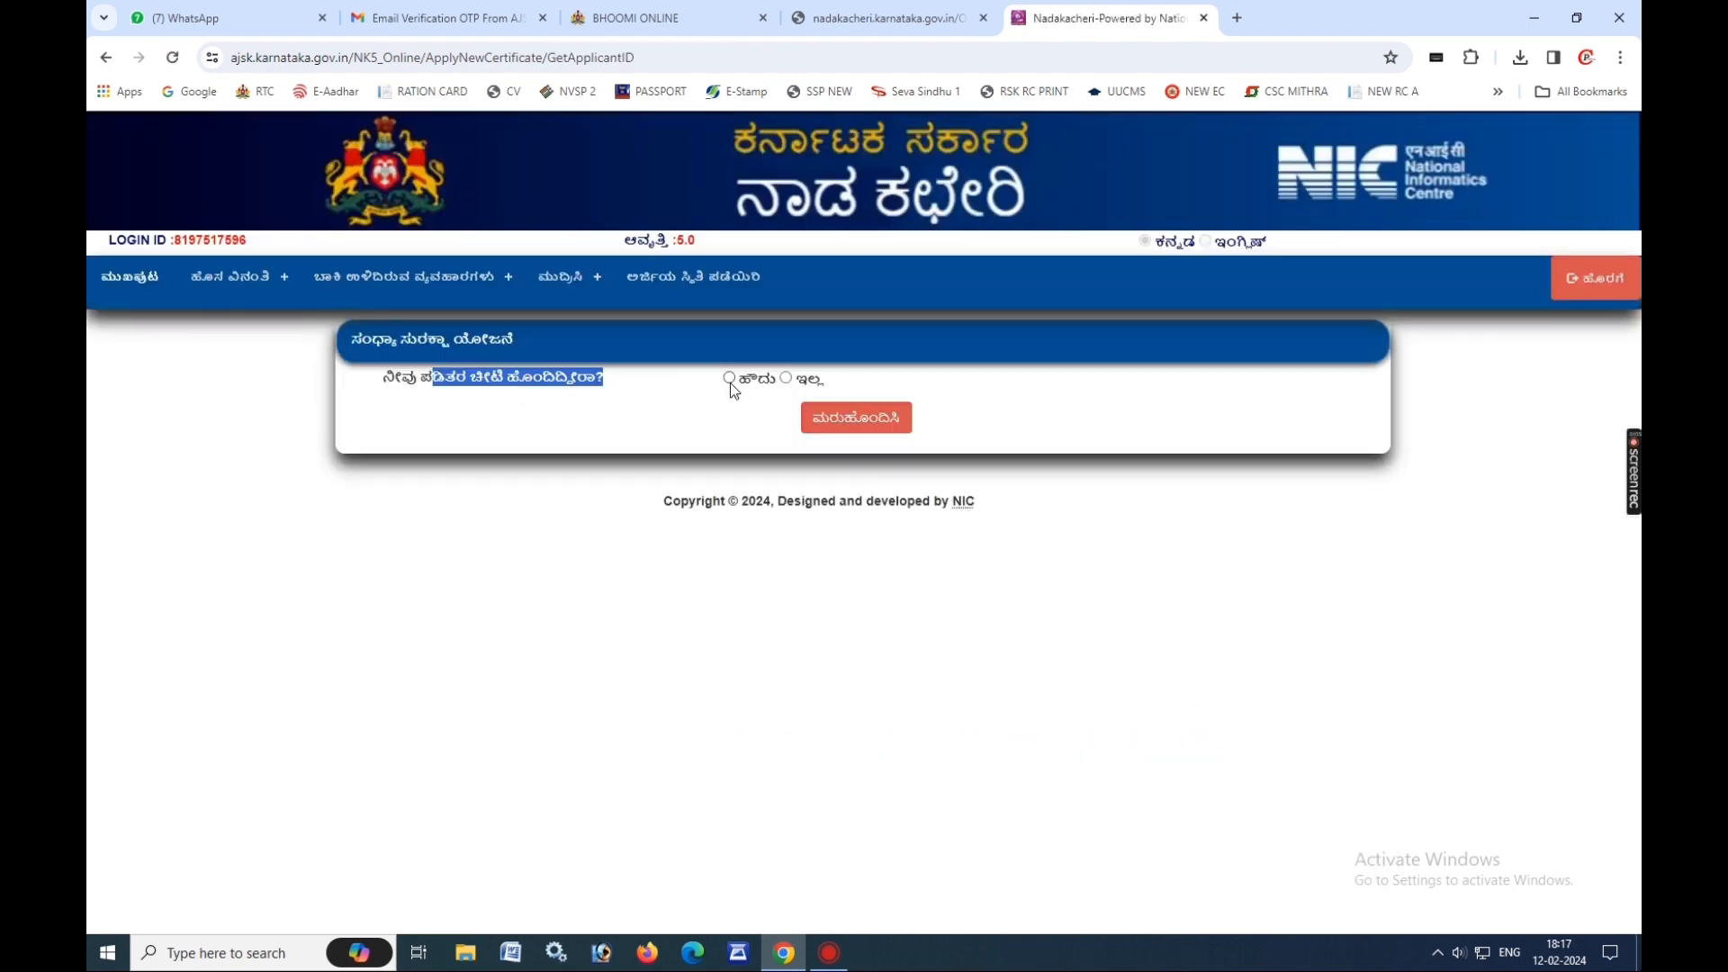
pyautogui.click(786, 379)
pyautogui.click(808, 447)
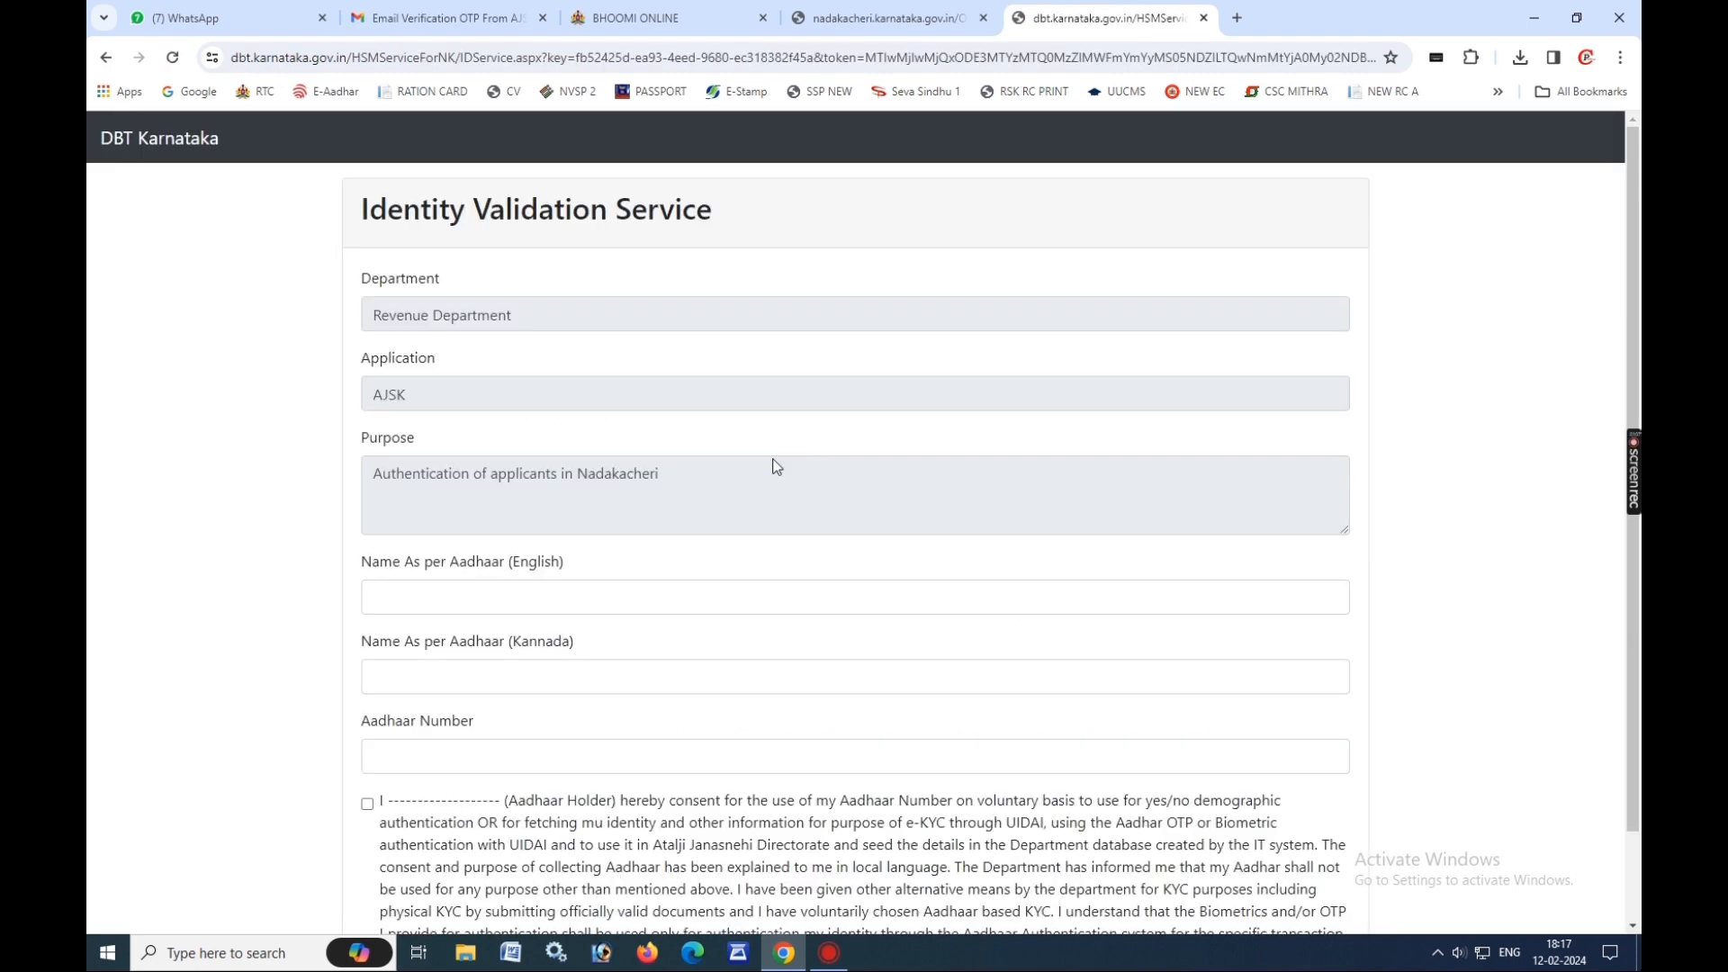
# Step: Enter the applicant's name as per Aadhaar in English and in Kannada
pyautogui.moveTo(393, 567); pyautogui.dragTo(540, 568)
pyautogui.click(524, 597)
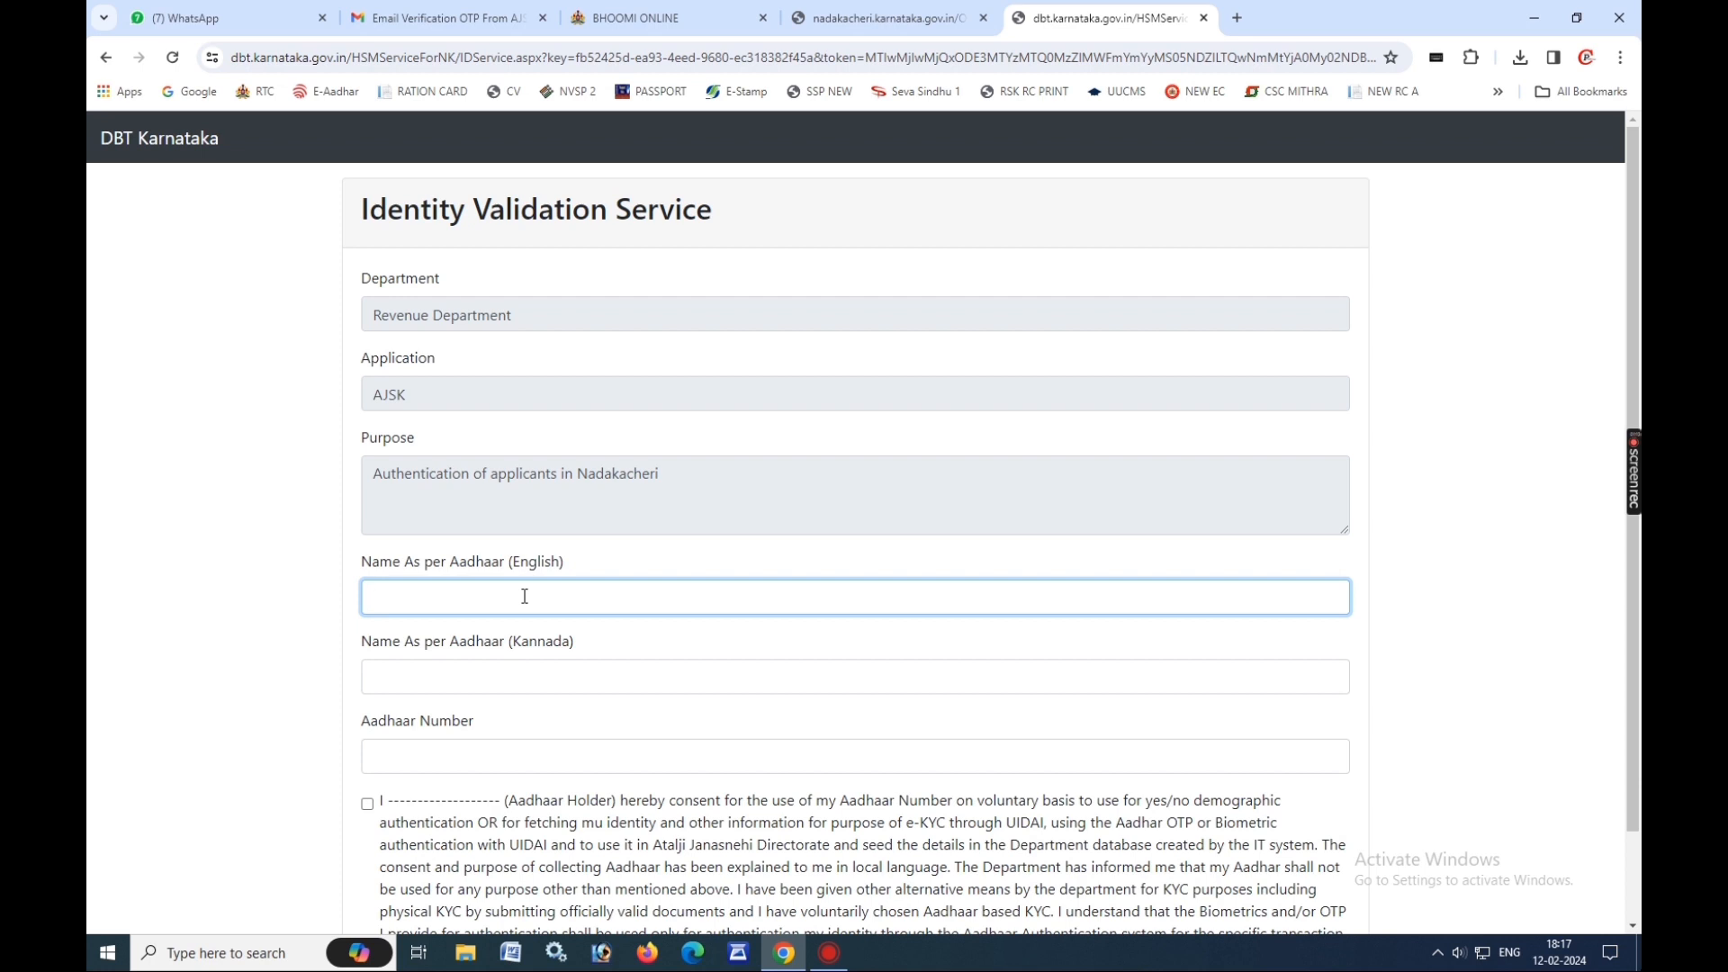
pyautogui.write('KALAVATI')
pyautogui.click(510, 671)
pyautogui.write('ಕಲಾ')
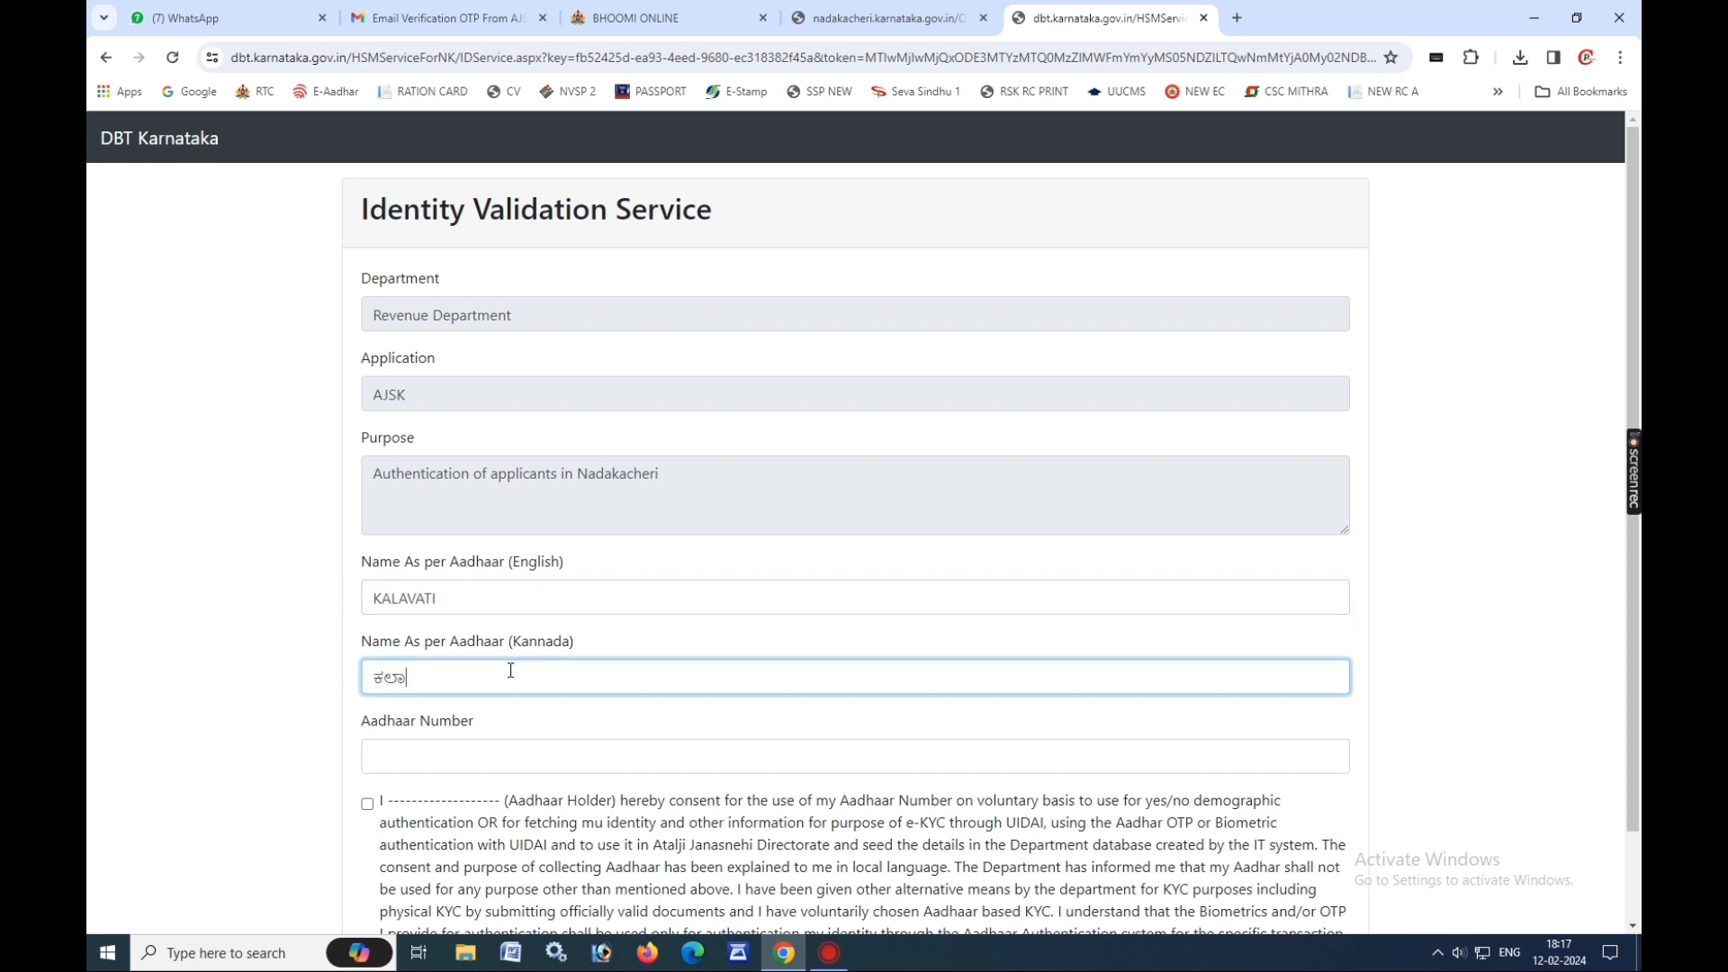
pyautogui.write('ವತಿ')
pyautogui.moveTo(469, 643); pyautogui.dragTo(363, 642)
pyautogui.click(557, 655)
# Step: Enter the applicant's Aadhaar number, give consent, and submit for identity validation
pyautogui.click(463, 757)
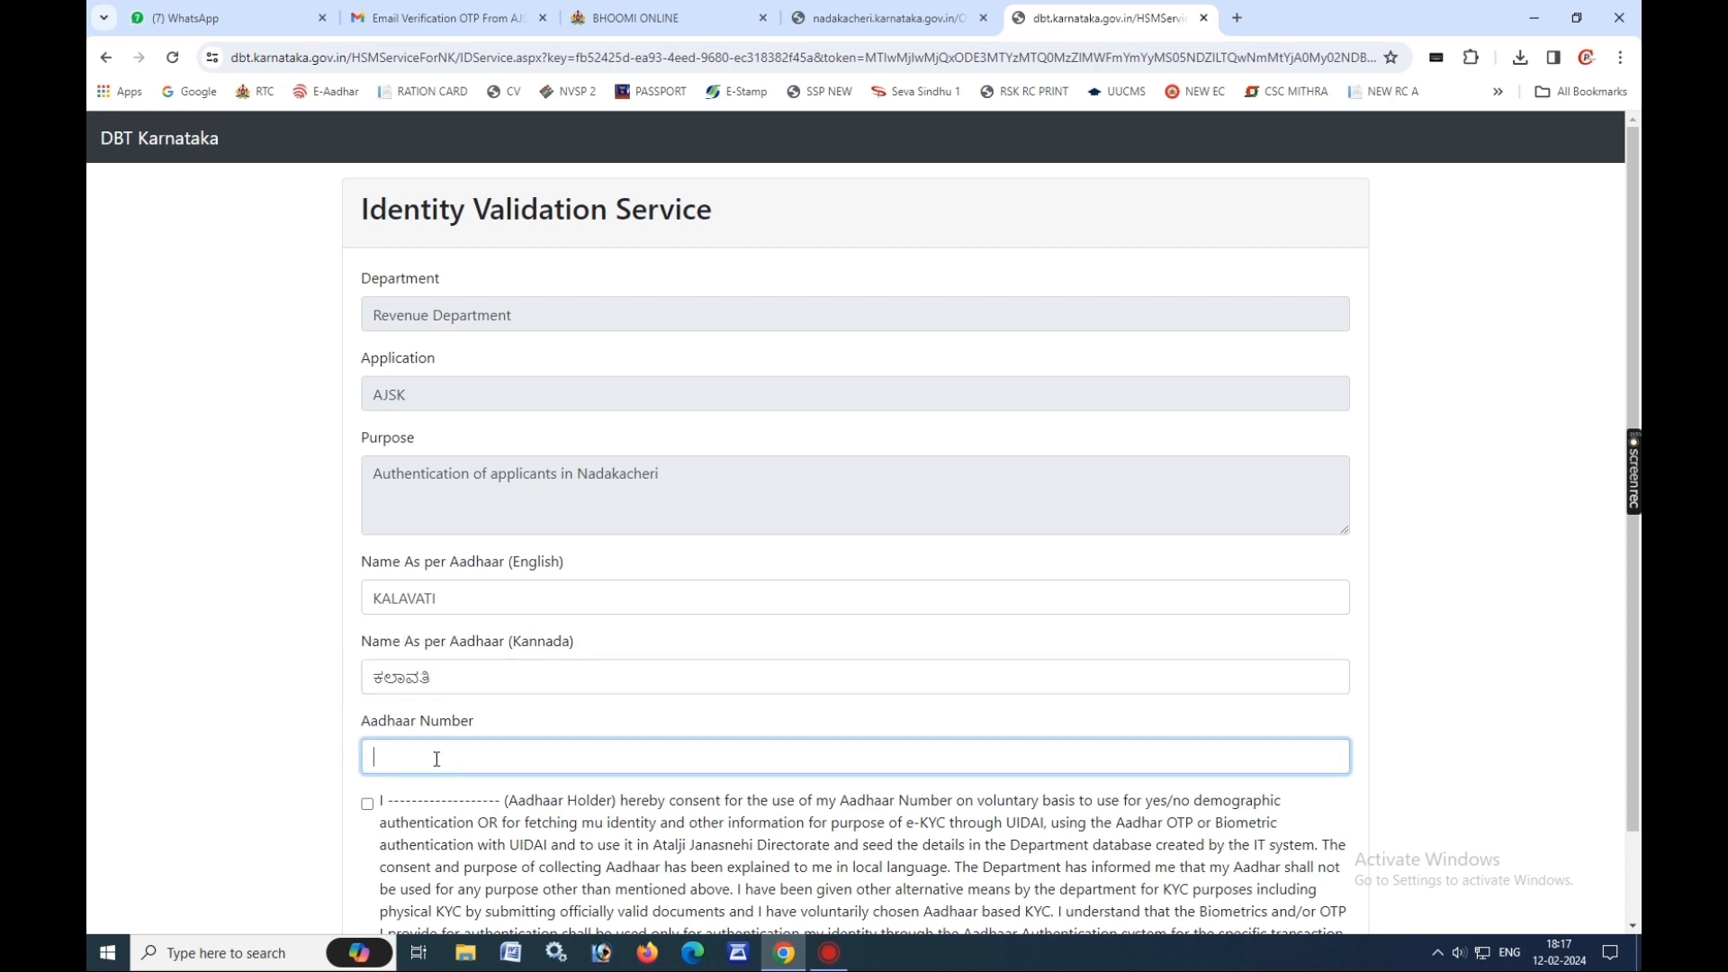
pyautogui.moveTo(453, 725); pyautogui.dragTo(423, 728)
pyautogui.click(458, 751)
pyautogui.click(402, 815)
pyautogui.scroll(-1, 401, 815)
pyautogui.click(397, 893)
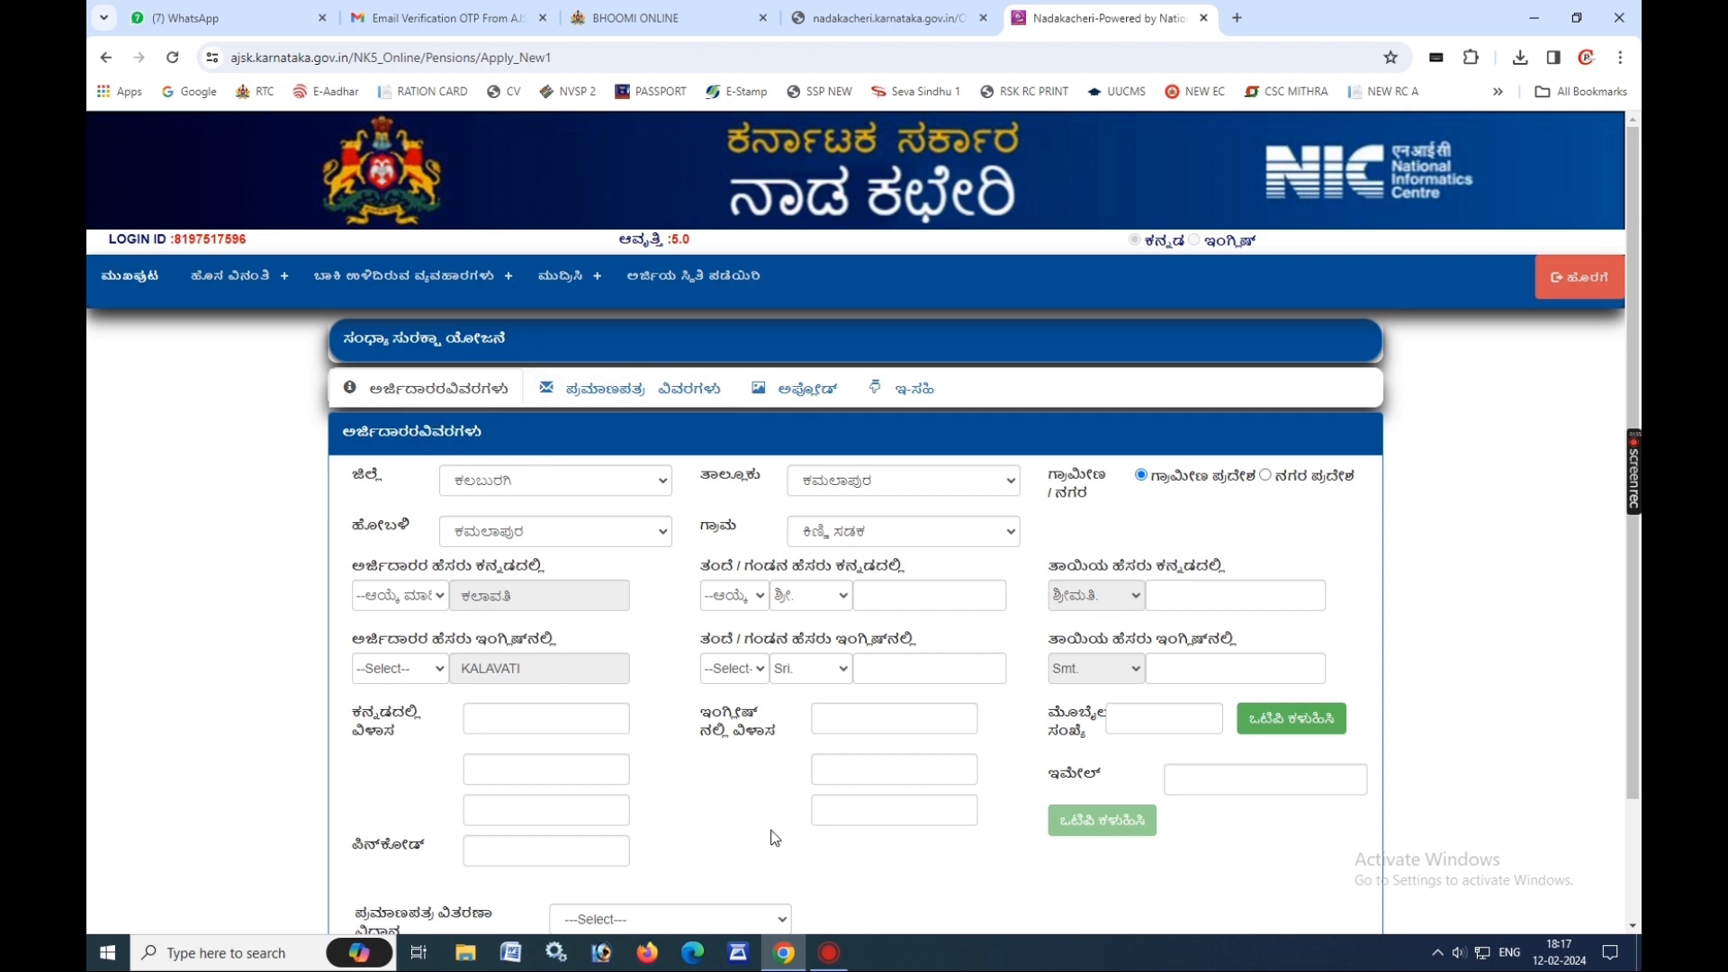
# Step: Review the district, taluk and hobli choices, then set the village to ಕಮಲಾಪೂರ
pyautogui.click(861, 540)
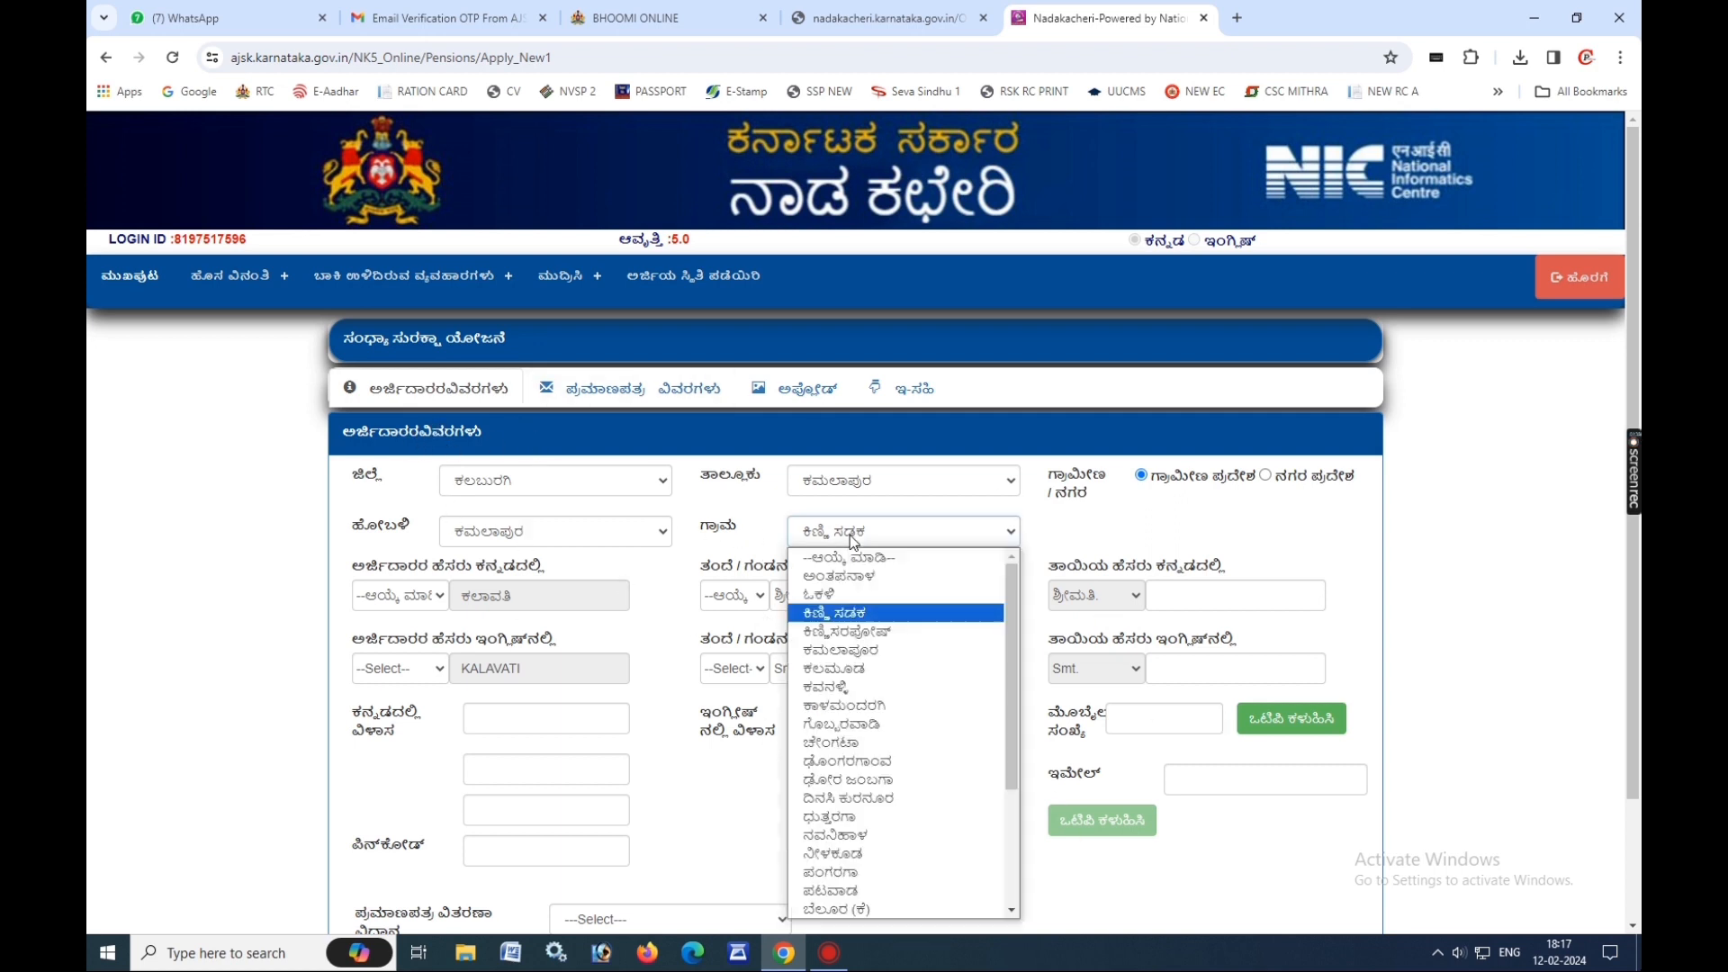
pyautogui.click(776, 513)
pyautogui.click(585, 483)
pyautogui.click(662, 485)
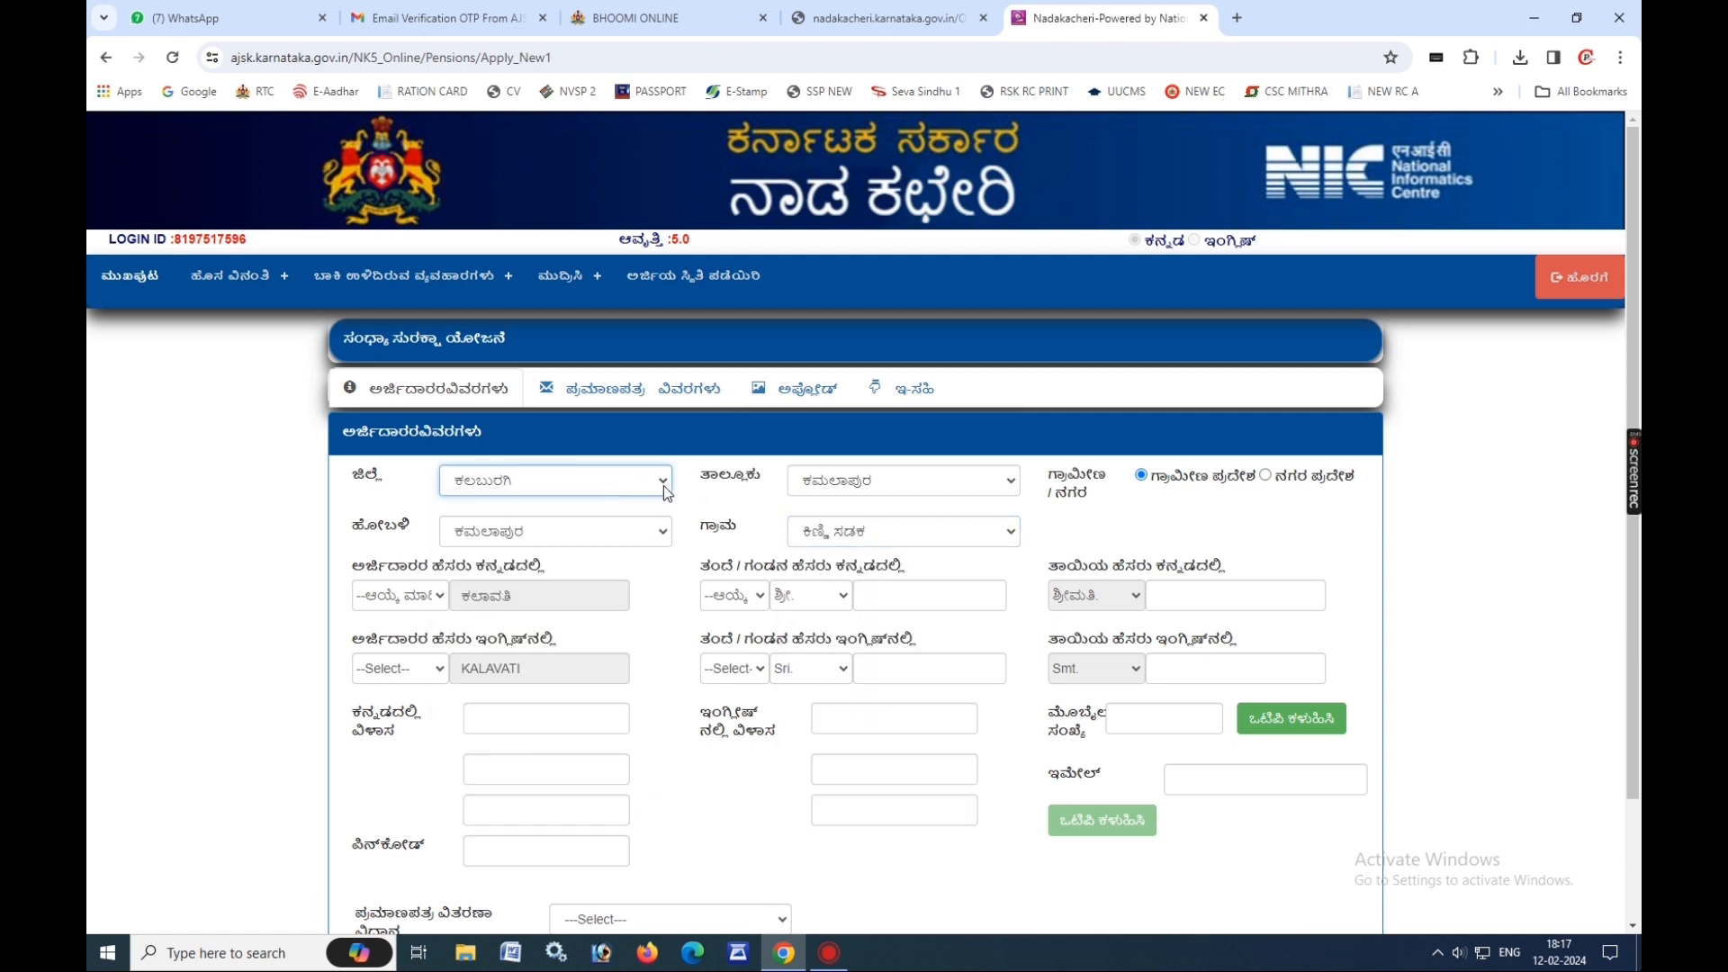
pyautogui.click(823, 485)
pyautogui.click(765, 493)
pyautogui.click(571, 517)
pyautogui.click(570, 516)
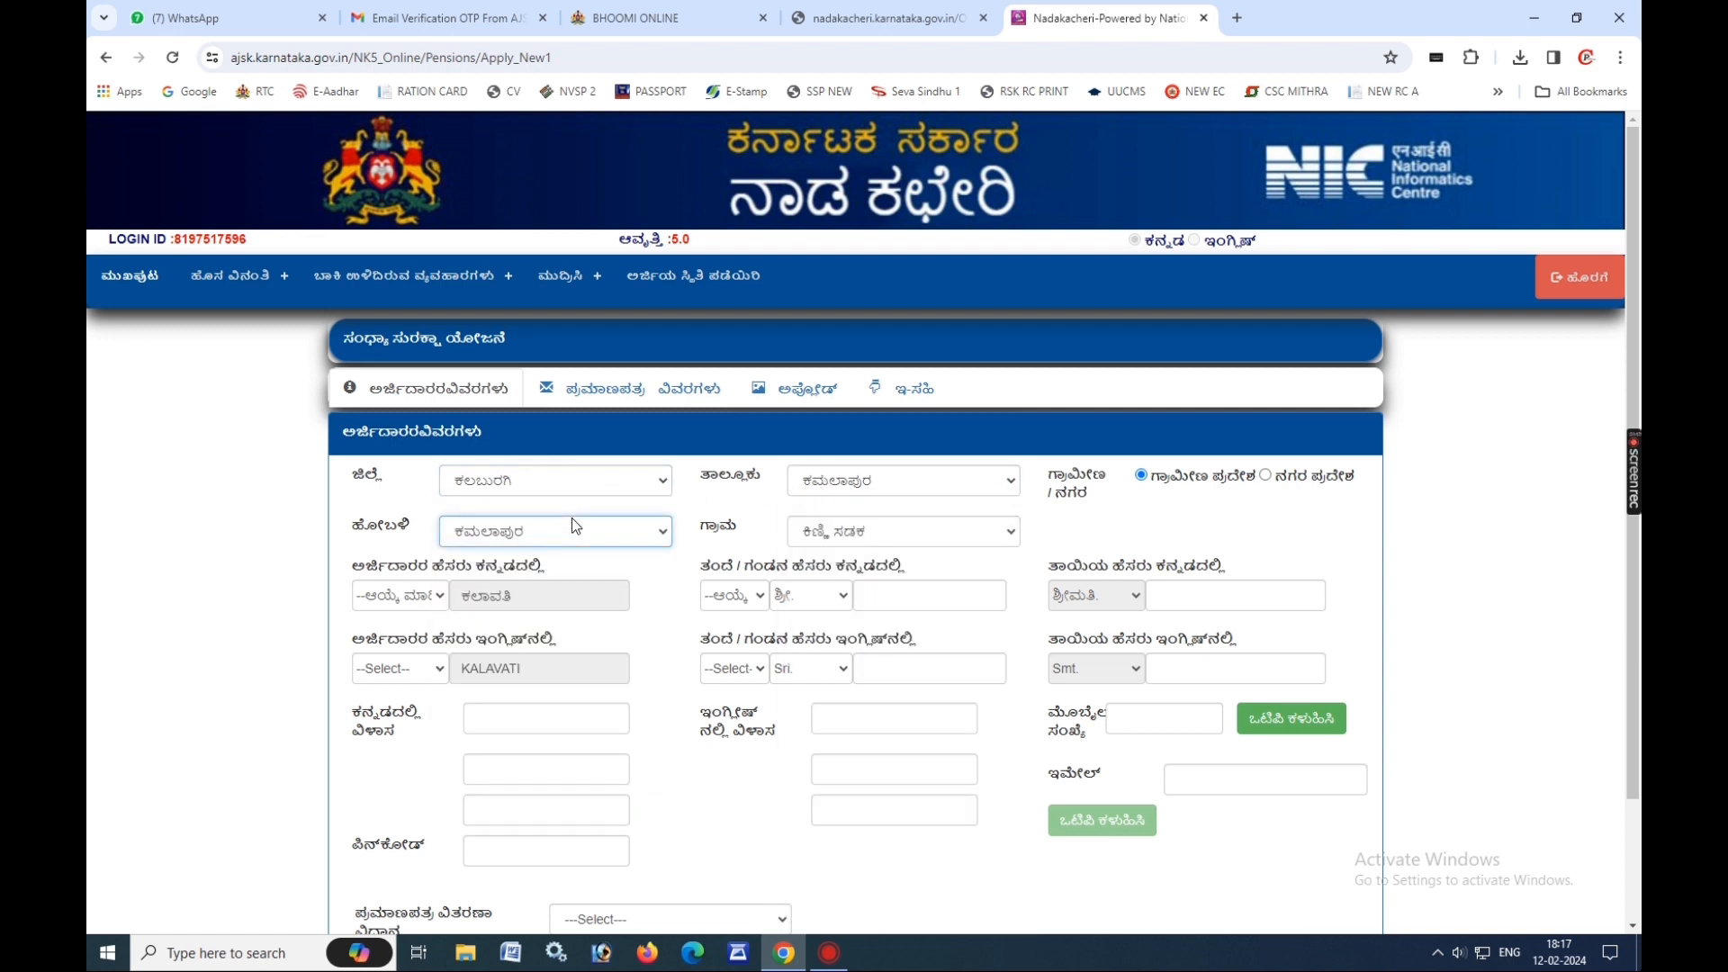
pyautogui.click(799, 532)
pyautogui.click(843, 650)
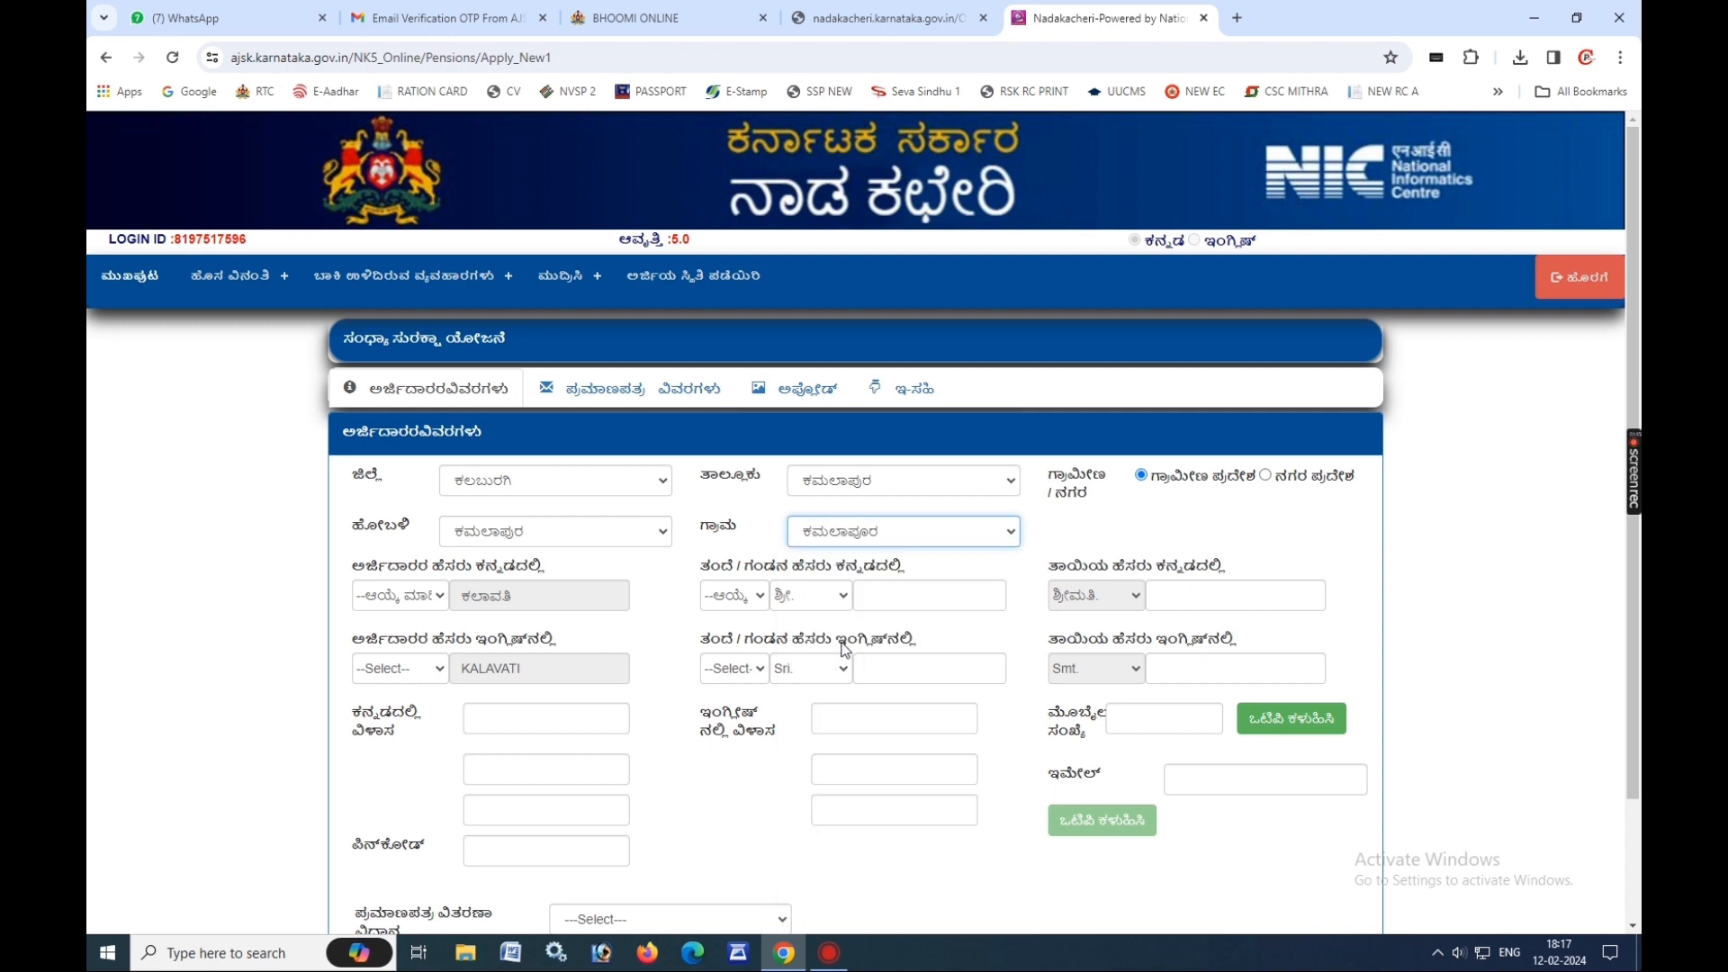
# Step: Set title ಶ್ರೀಮತಿ. and relation ಕೋಂ, and enter the husband's and mother's Kannada names
pyautogui.click(427, 604)
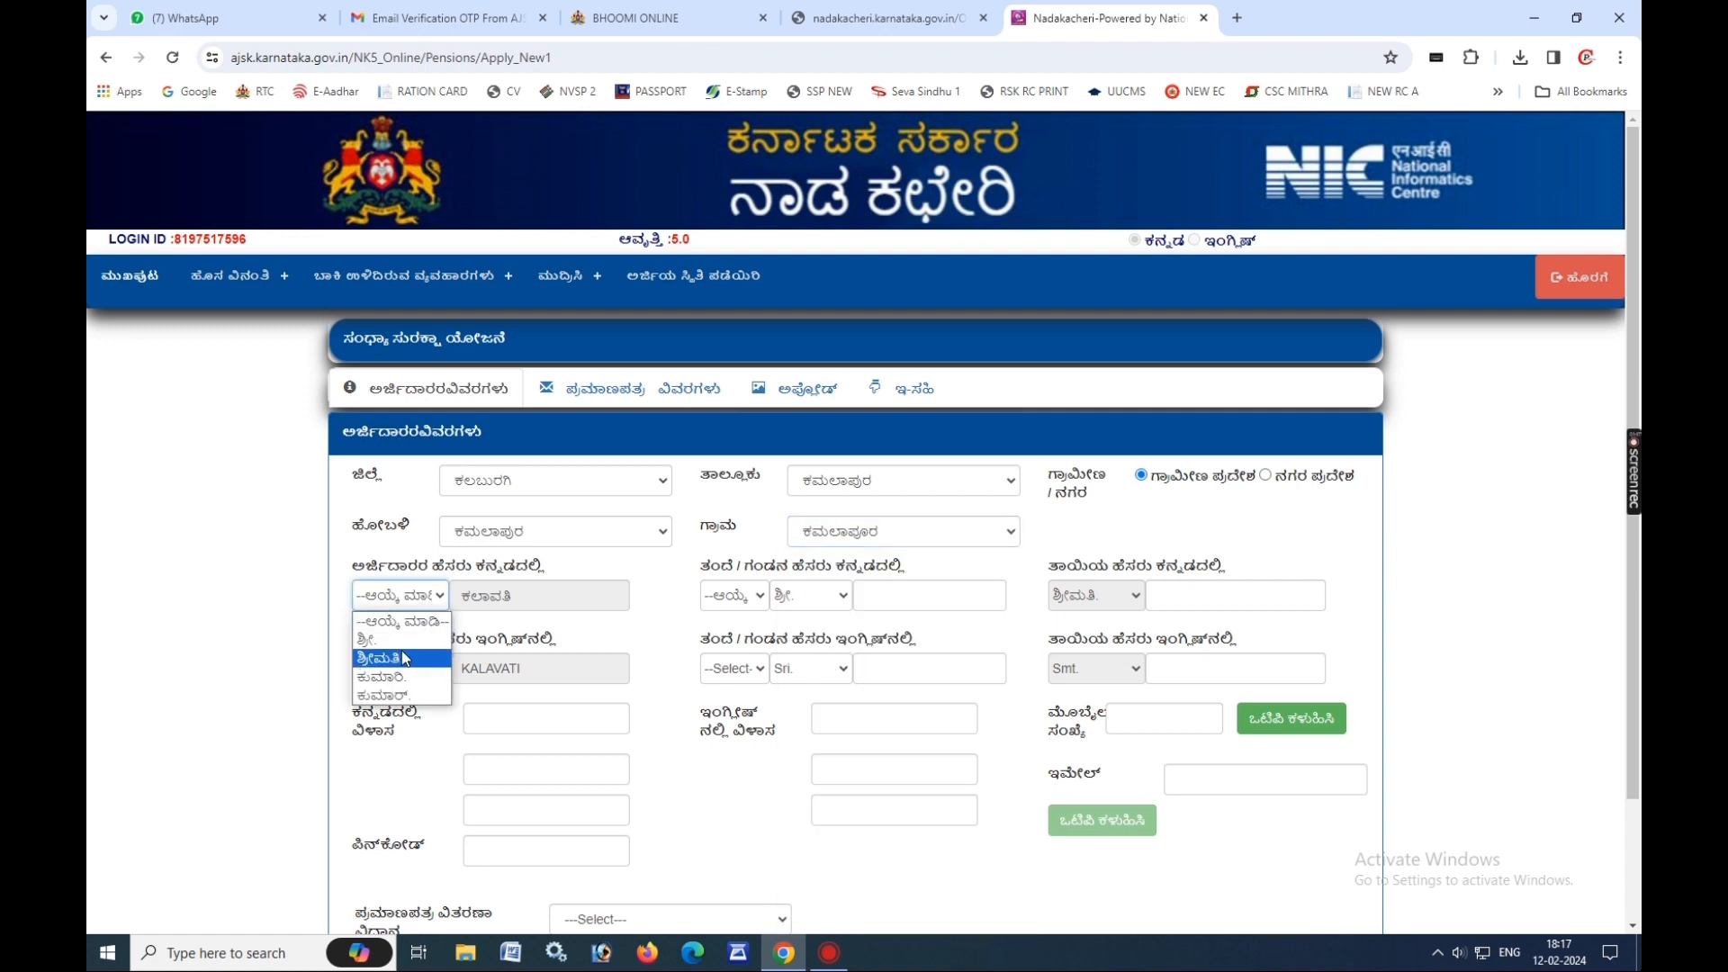
pyautogui.click(404, 659)
pyautogui.click(734, 596)
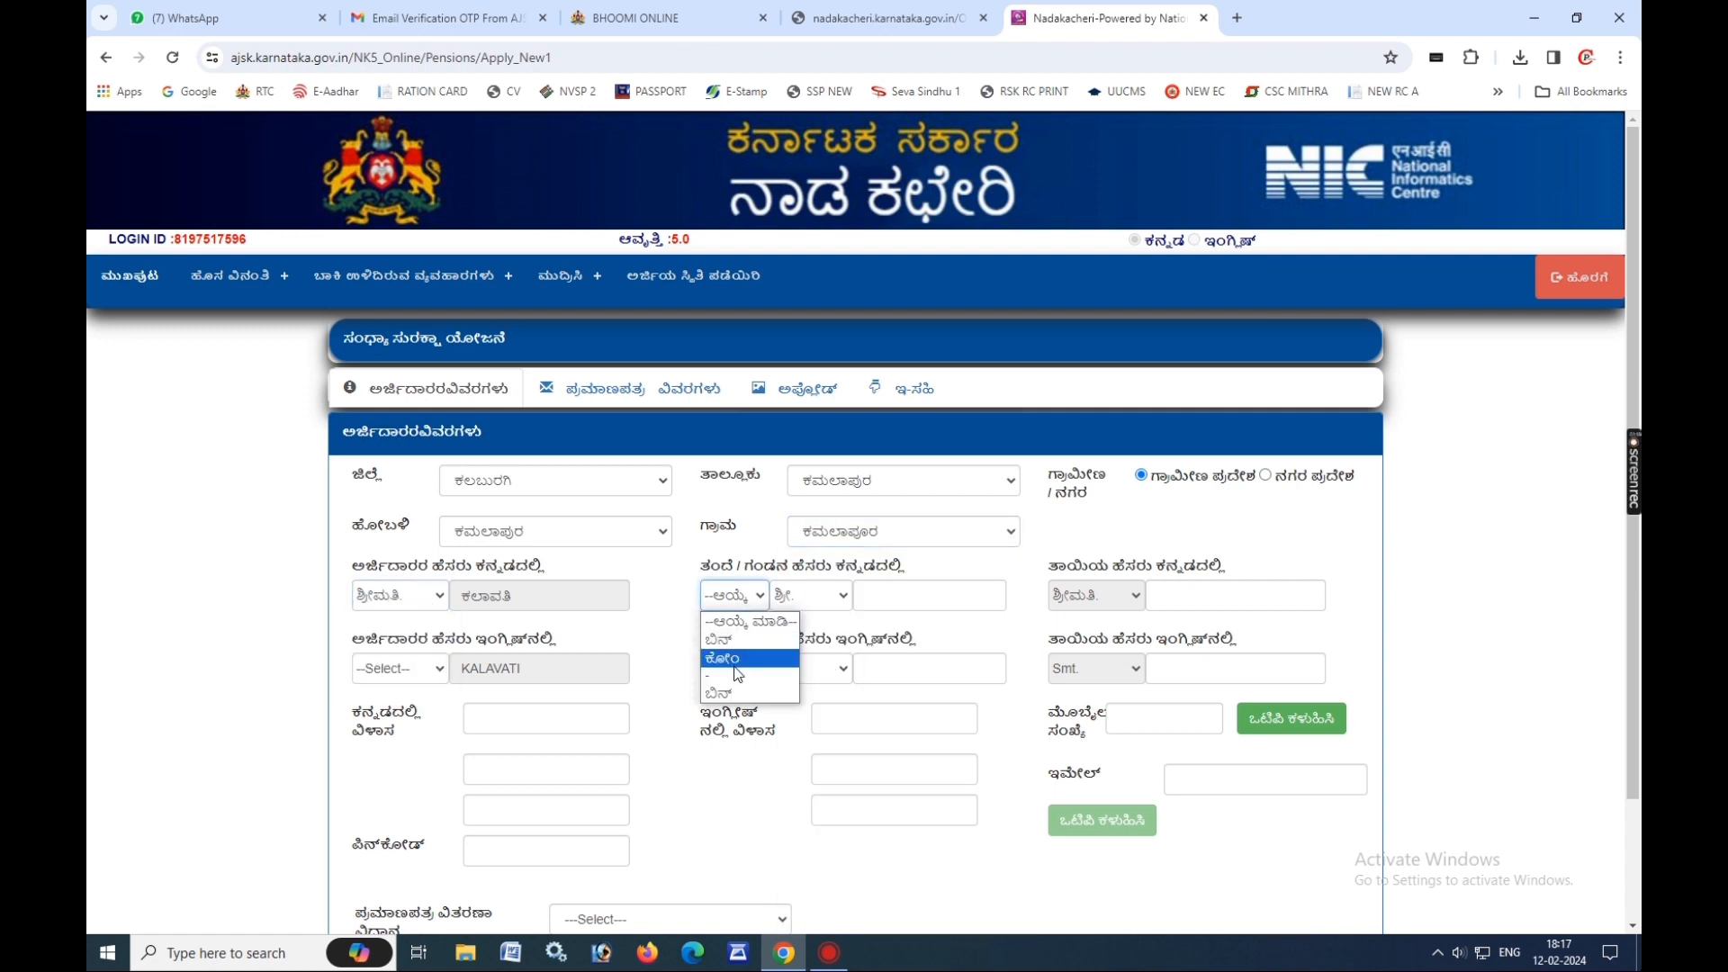
pyautogui.click(735, 664)
pyautogui.click(924, 600)
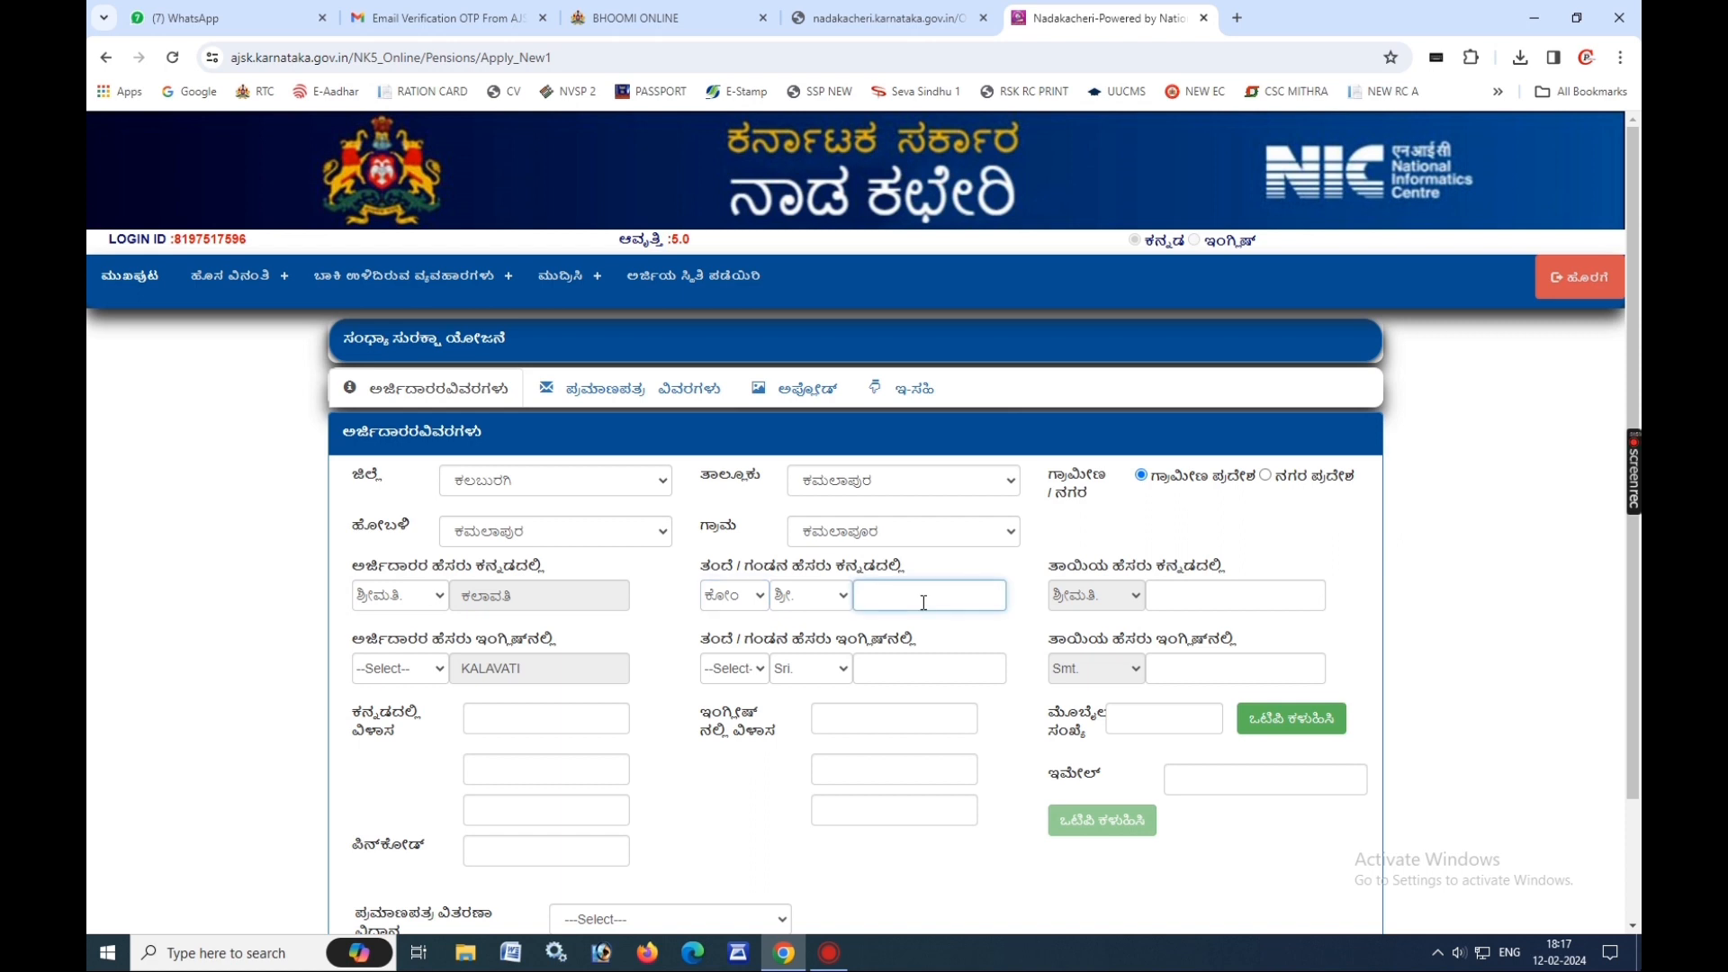
pyautogui.write('s')
pyautogui.press('Tab')
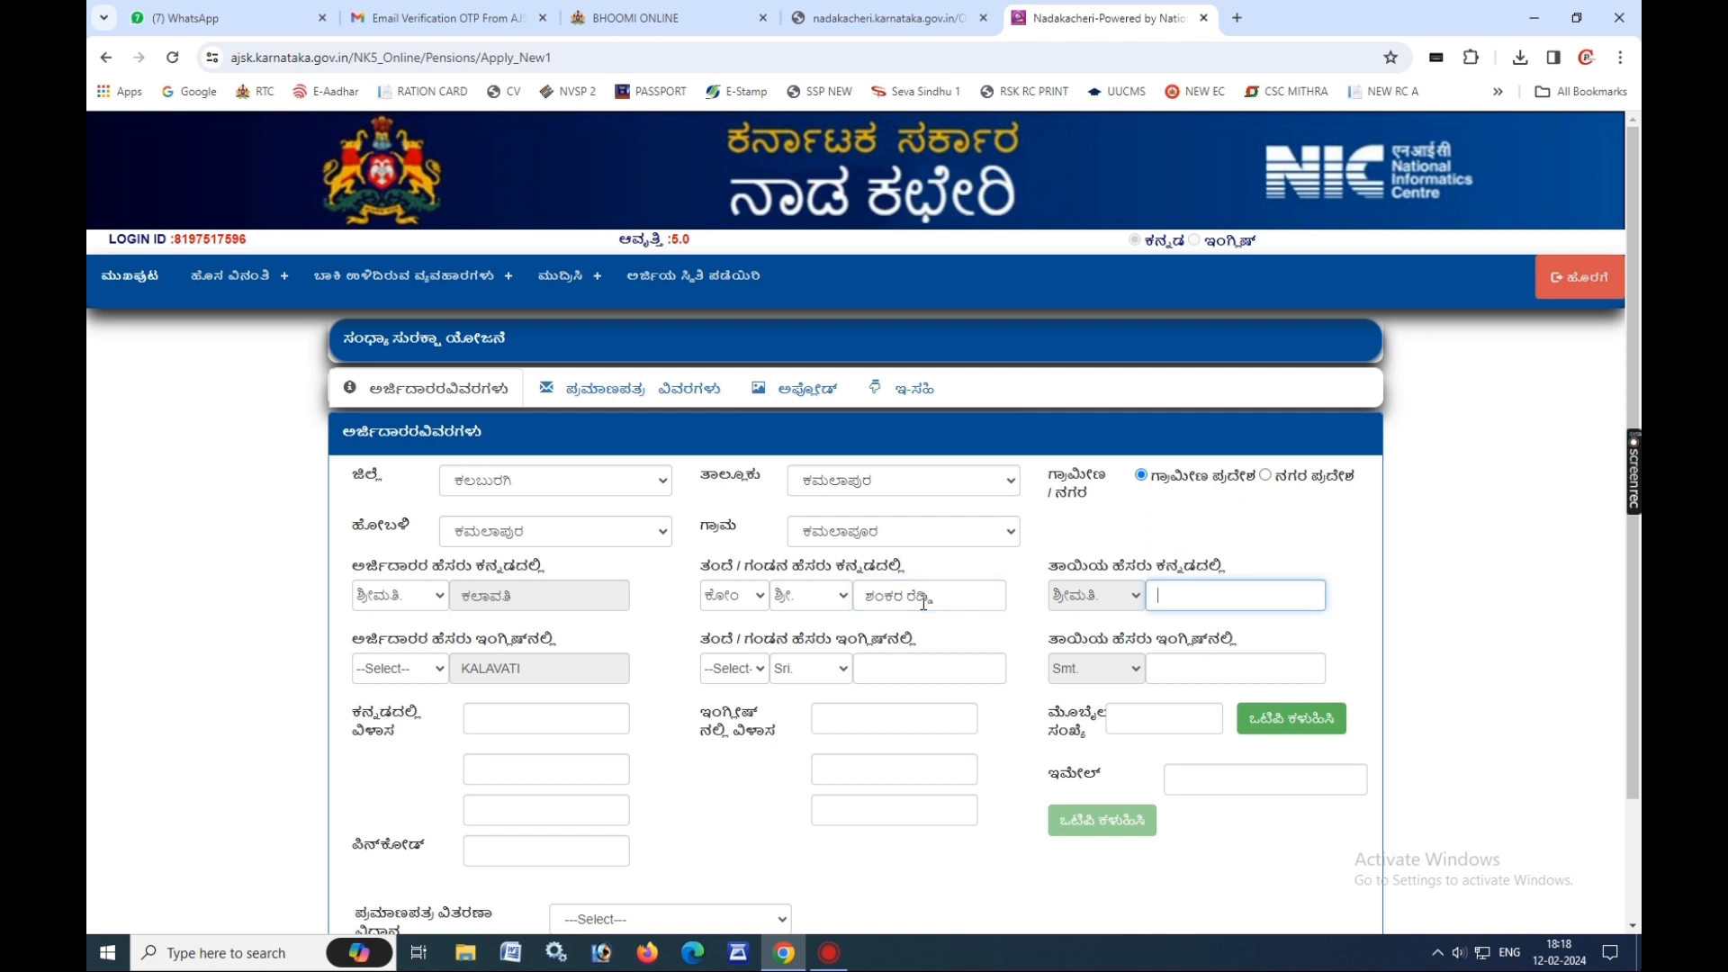
pyautogui.write('ಮಕ್ಕಮ್ಮ')
# Step: Set English title Smt. and relation W/O, and enter the husband's and mother's English names
pyautogui.moveTo(366, 641); pyautogui.dragTo(589, 642)
pyautogui.click(434, 679)
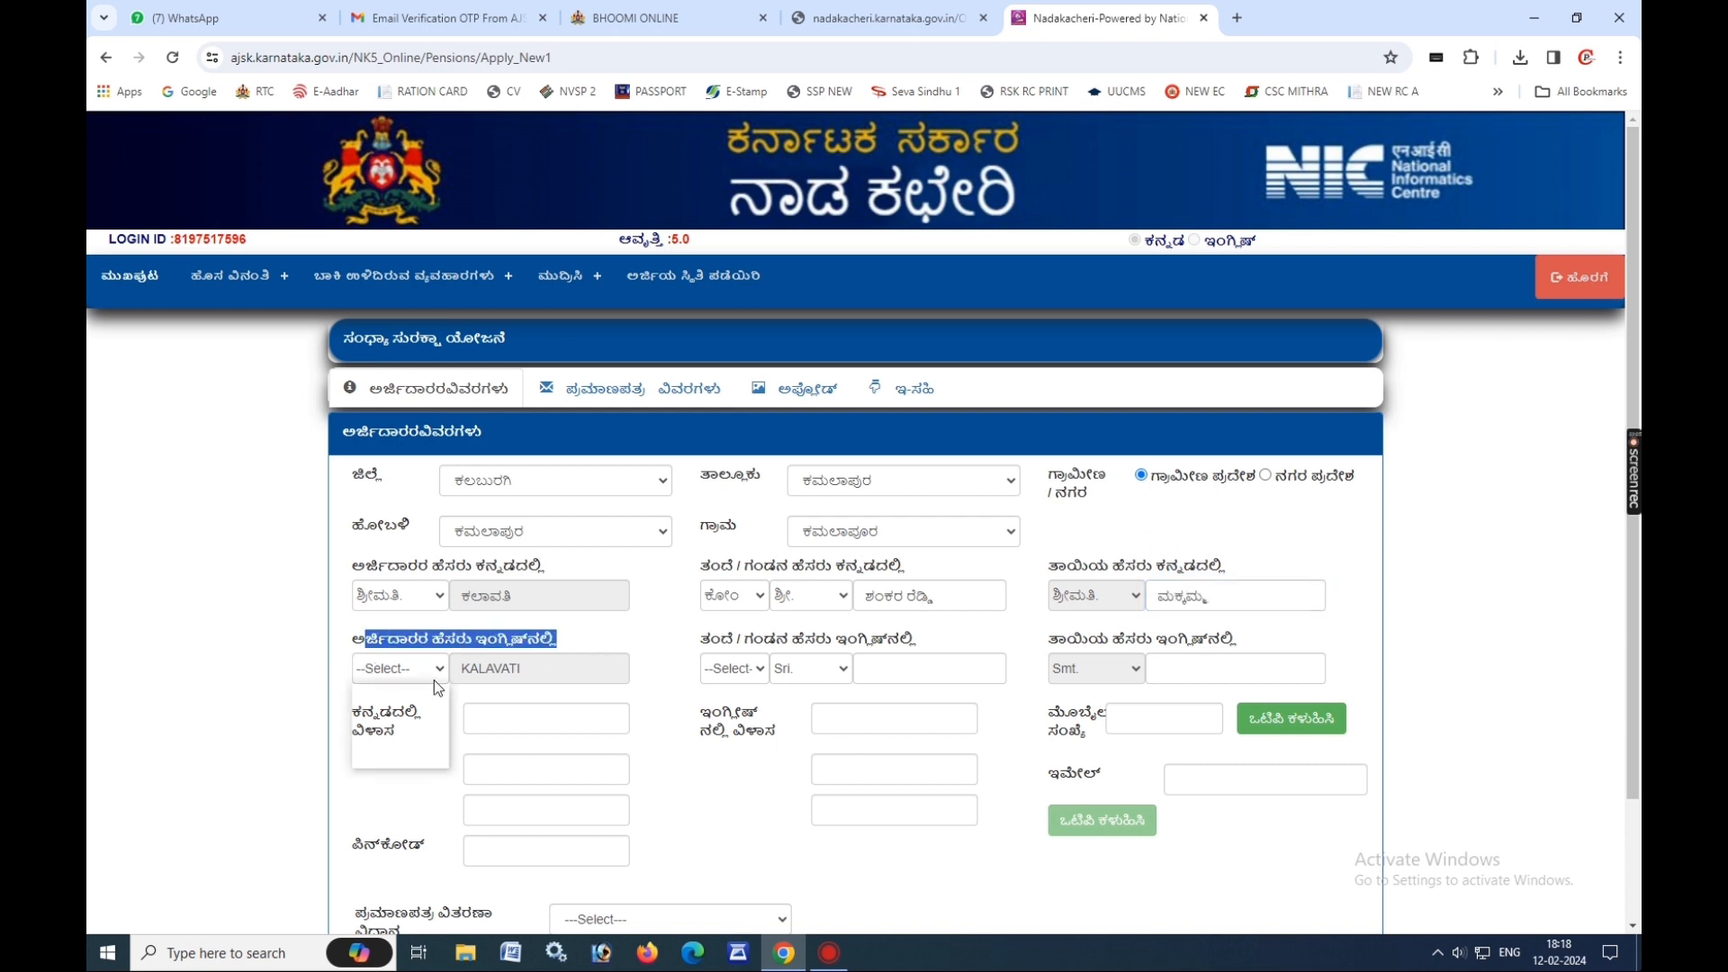
pyautogui.click(369, 726)
pyautogui.click(734, 669)
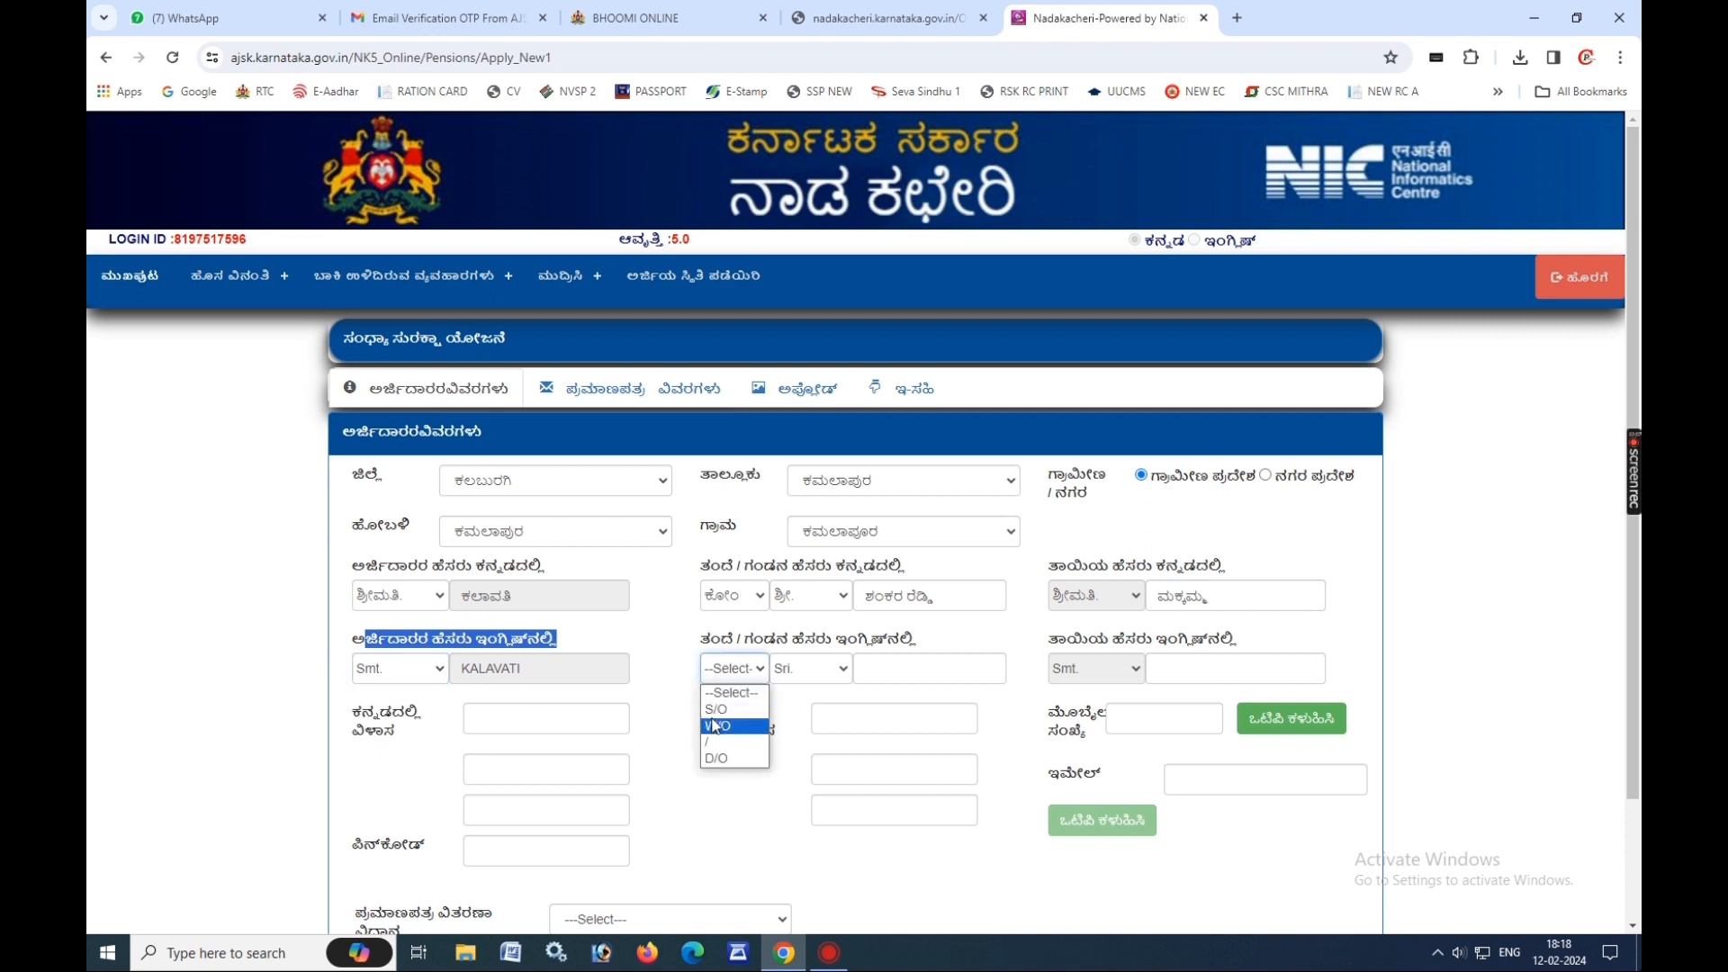
pyautogui.click(716, 725)
pyautogui.click(897, 668)
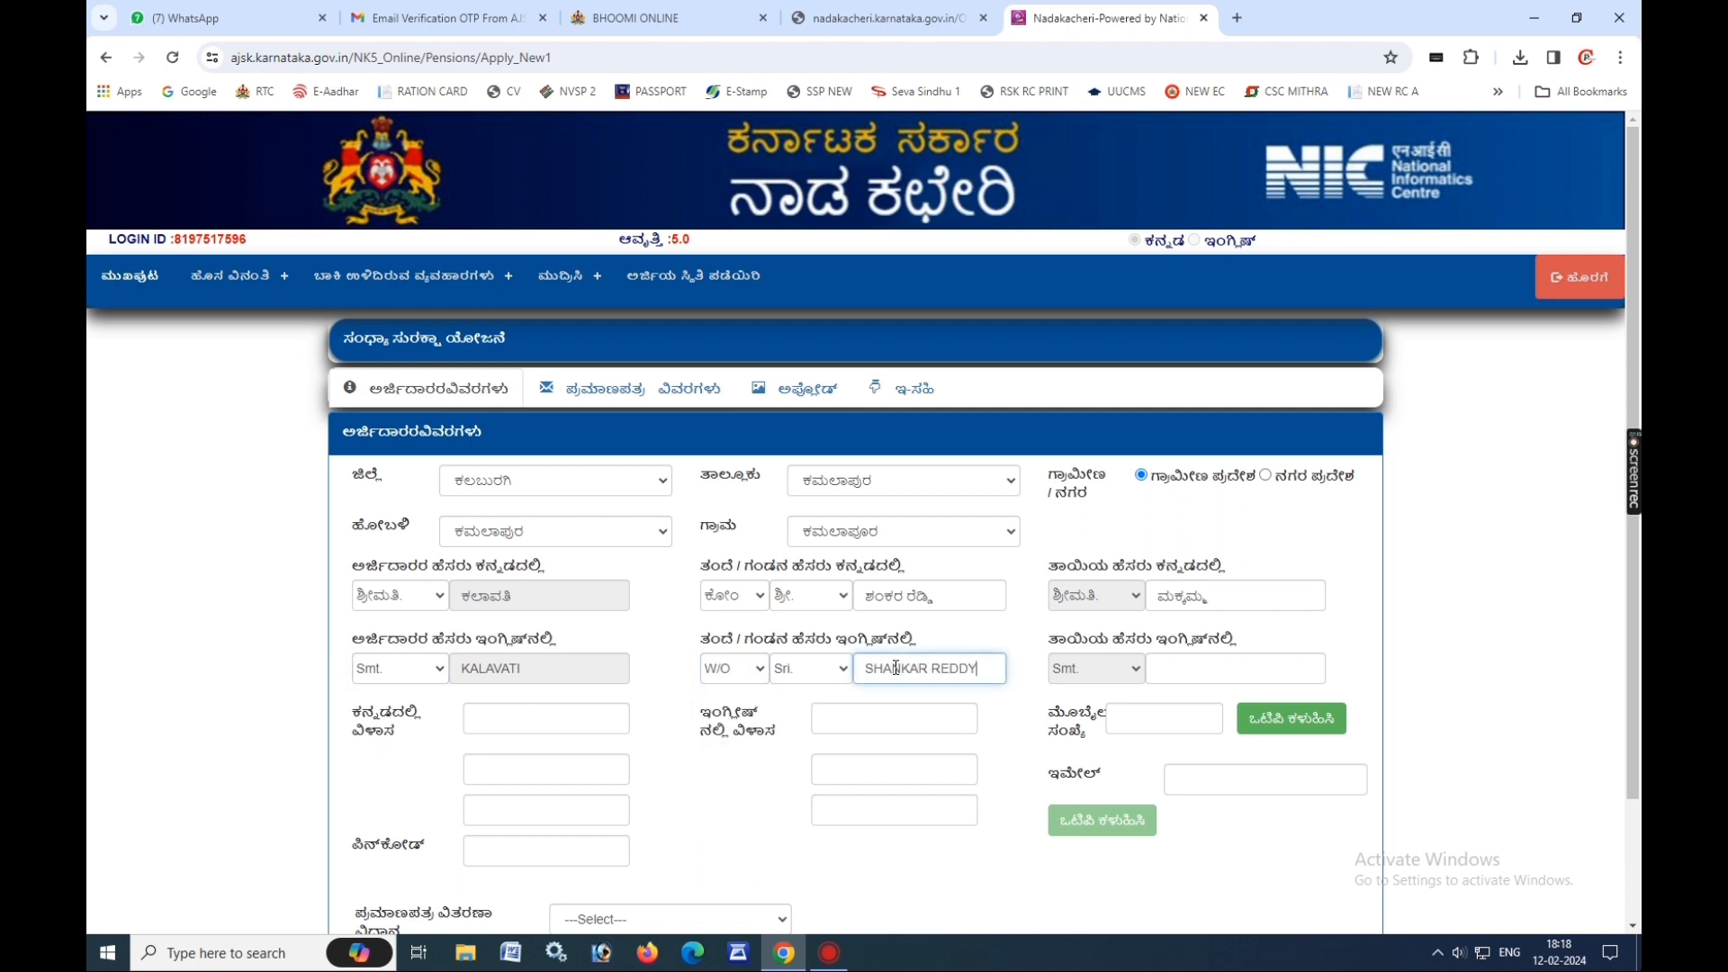
pyautogui.press('Tab')
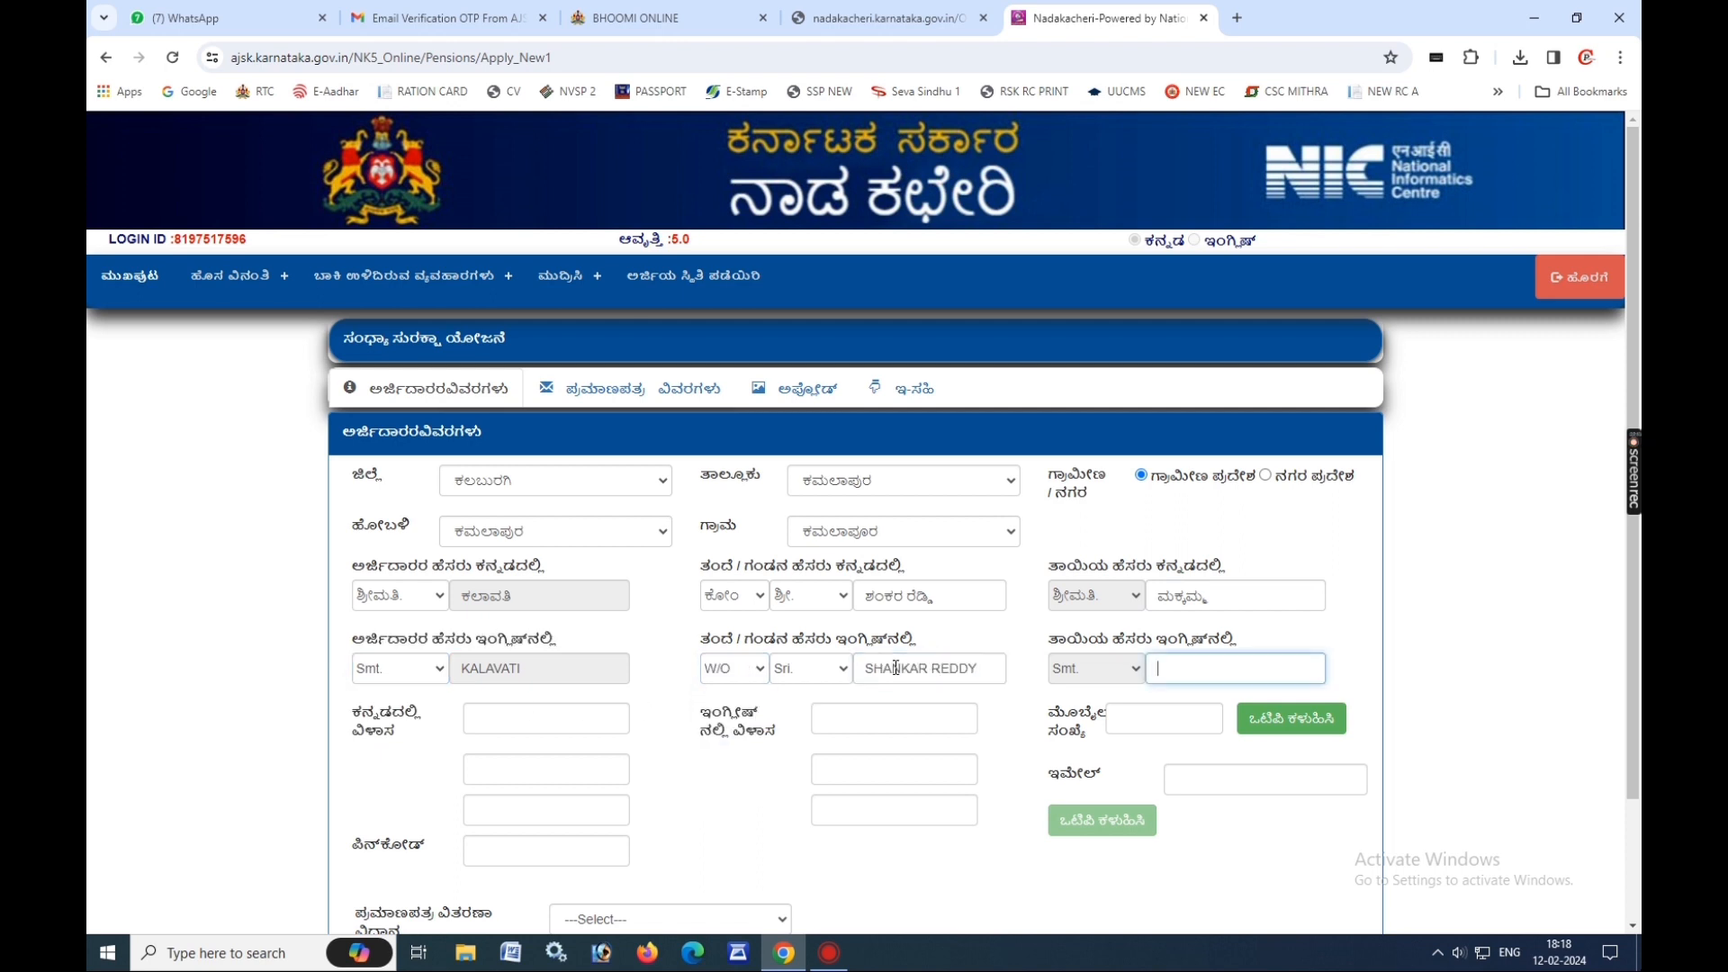
pyautogui.write('MAKKAMMA')
# Step: Enter the applicant's three-line Kannada address and the pincode
pyautogui.click(474, 711)
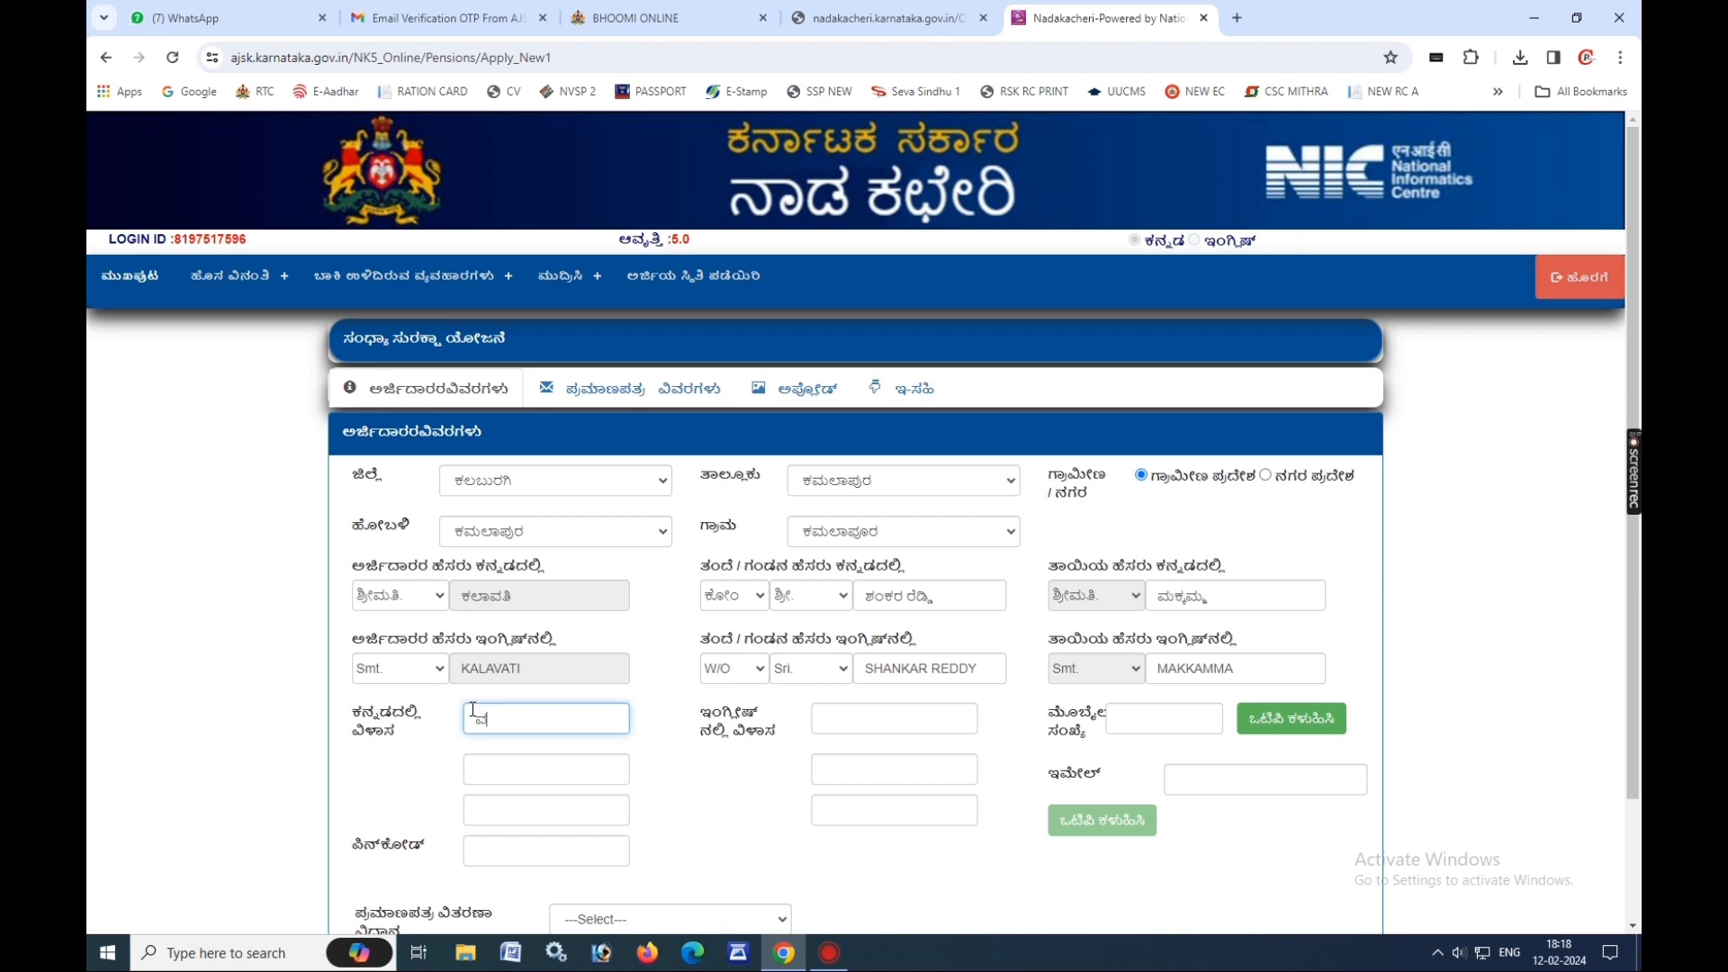
pyautogui.press('Tab')
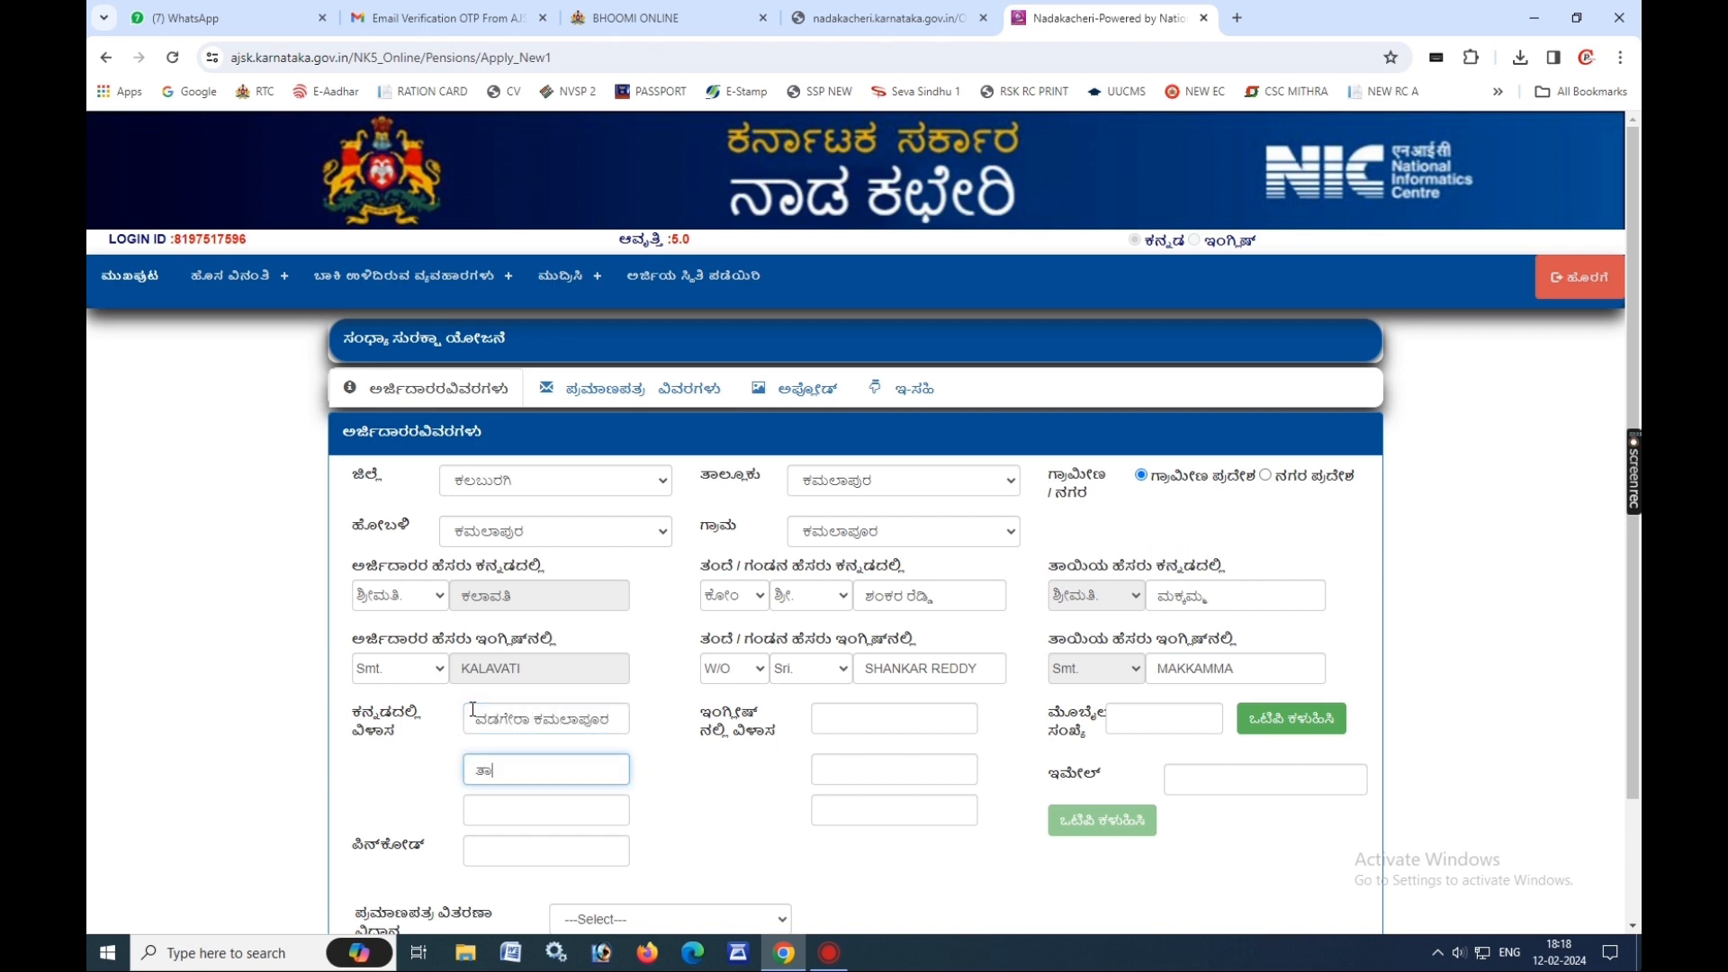
pyautogui.press('Tab')
pyautogui.press('Tab')
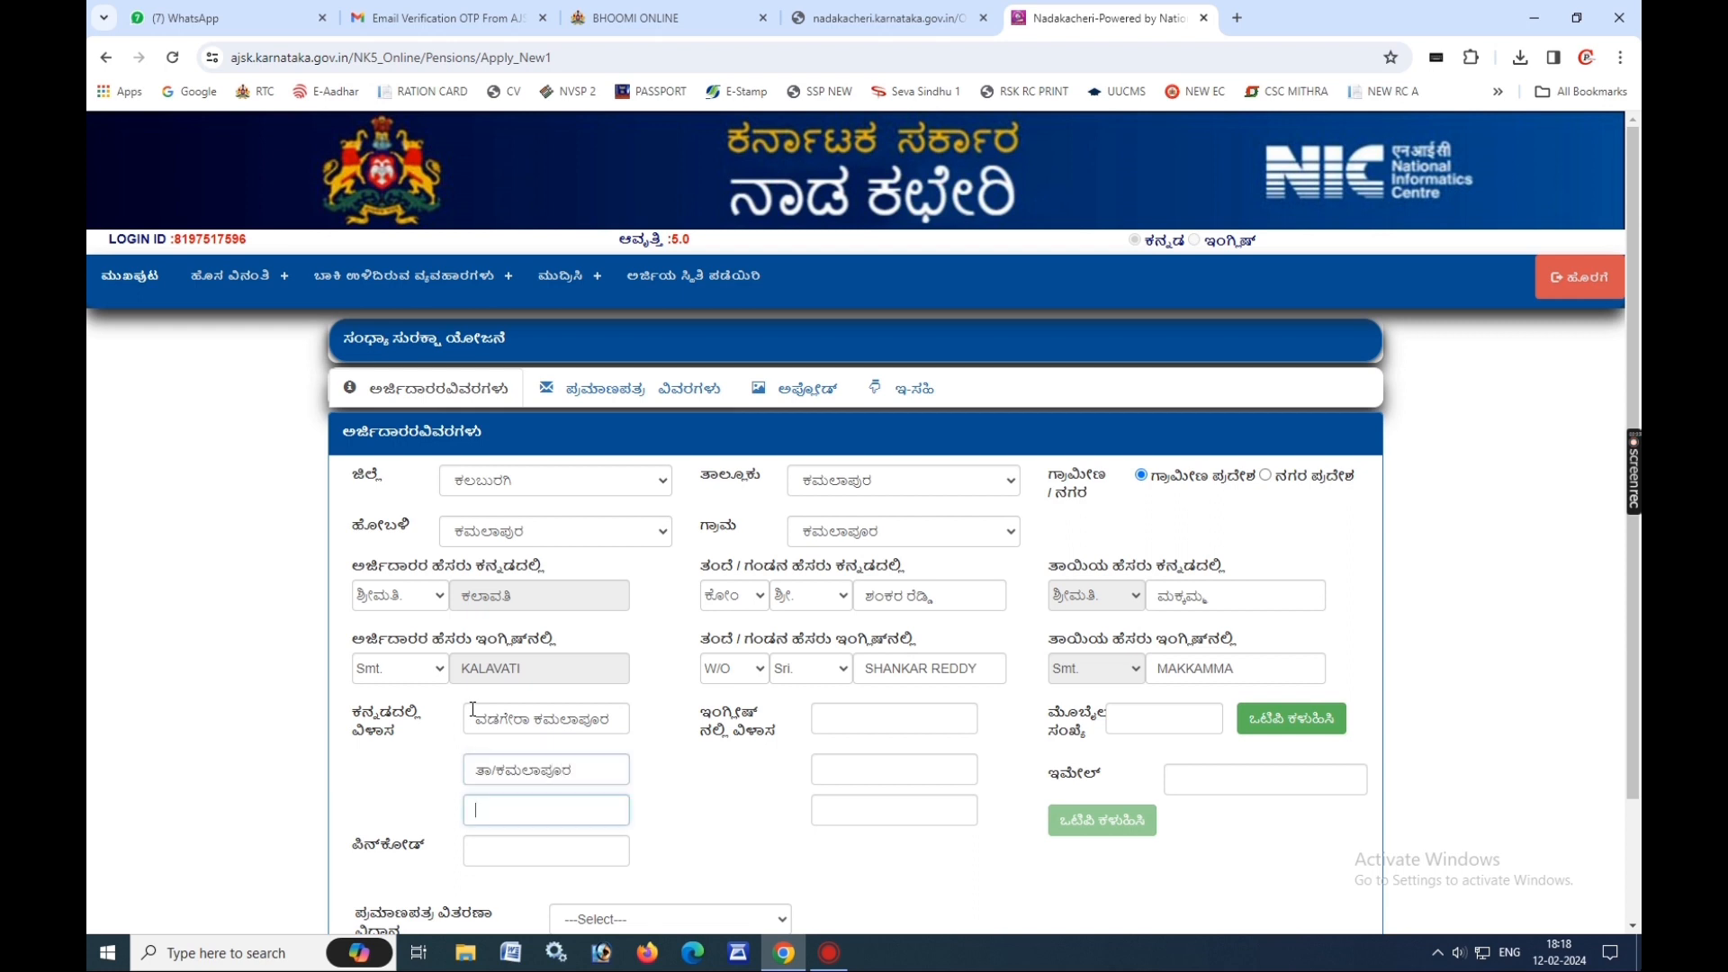
pyautogui.hotkey('shift', 'Tab')
pyautogui.press('Tab')
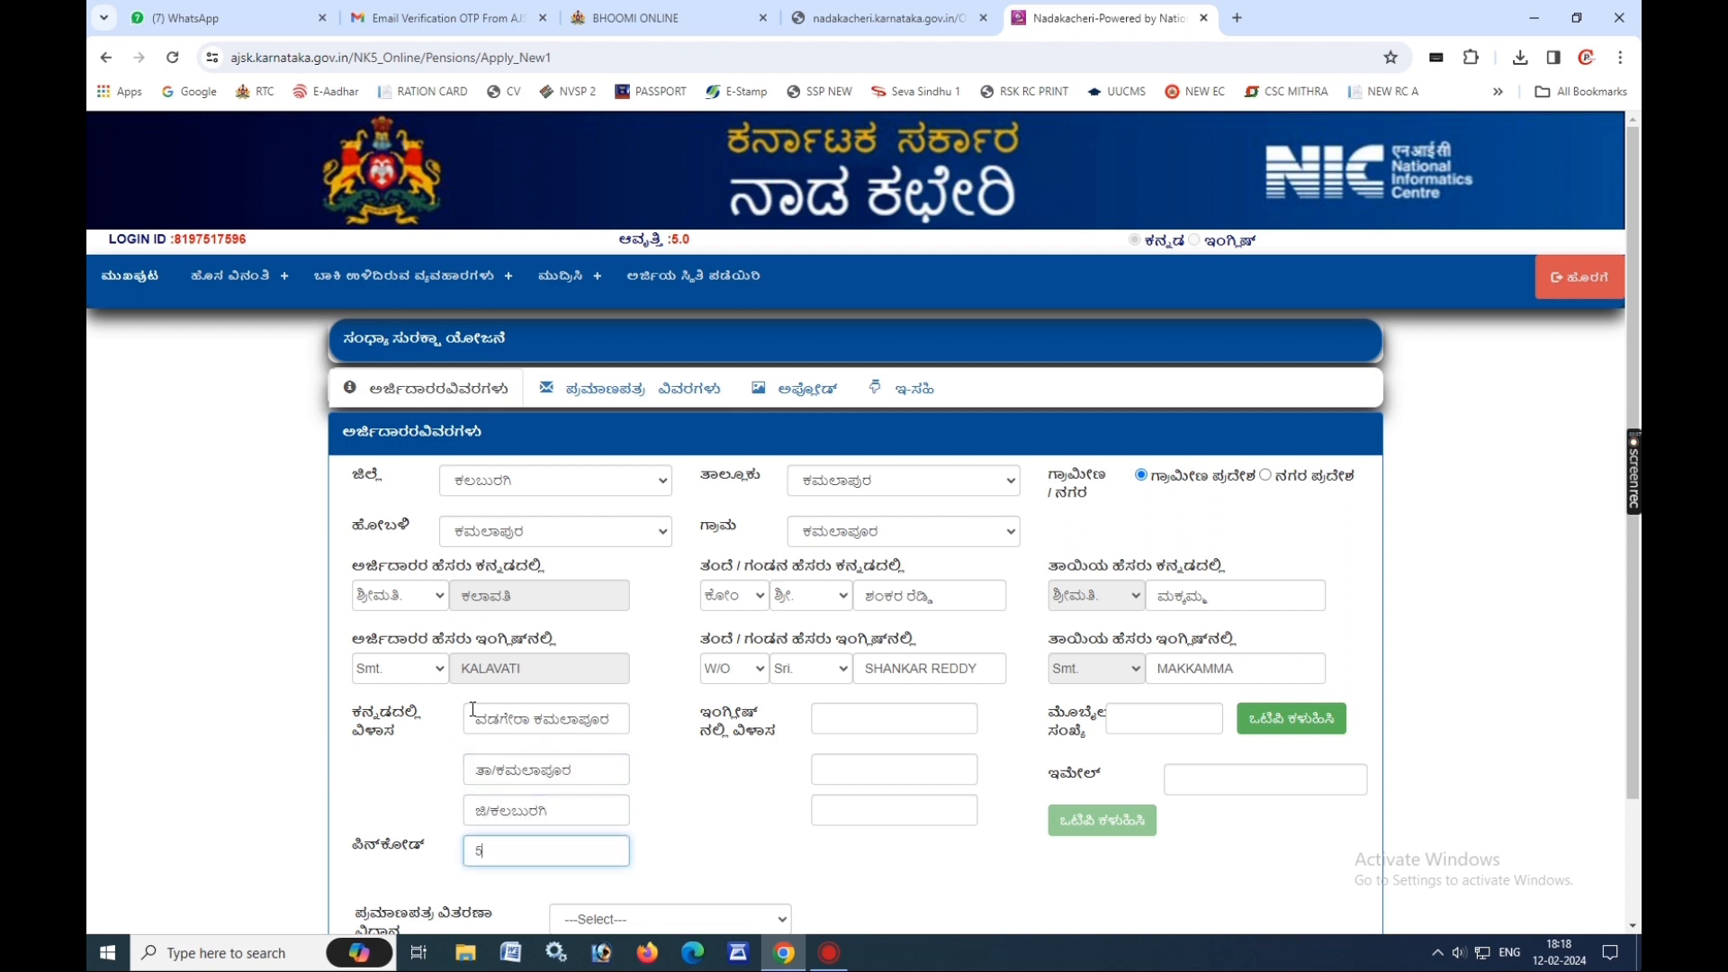
# Step: Enter the applicant's address lines in English
pyautogui.press('Tab')
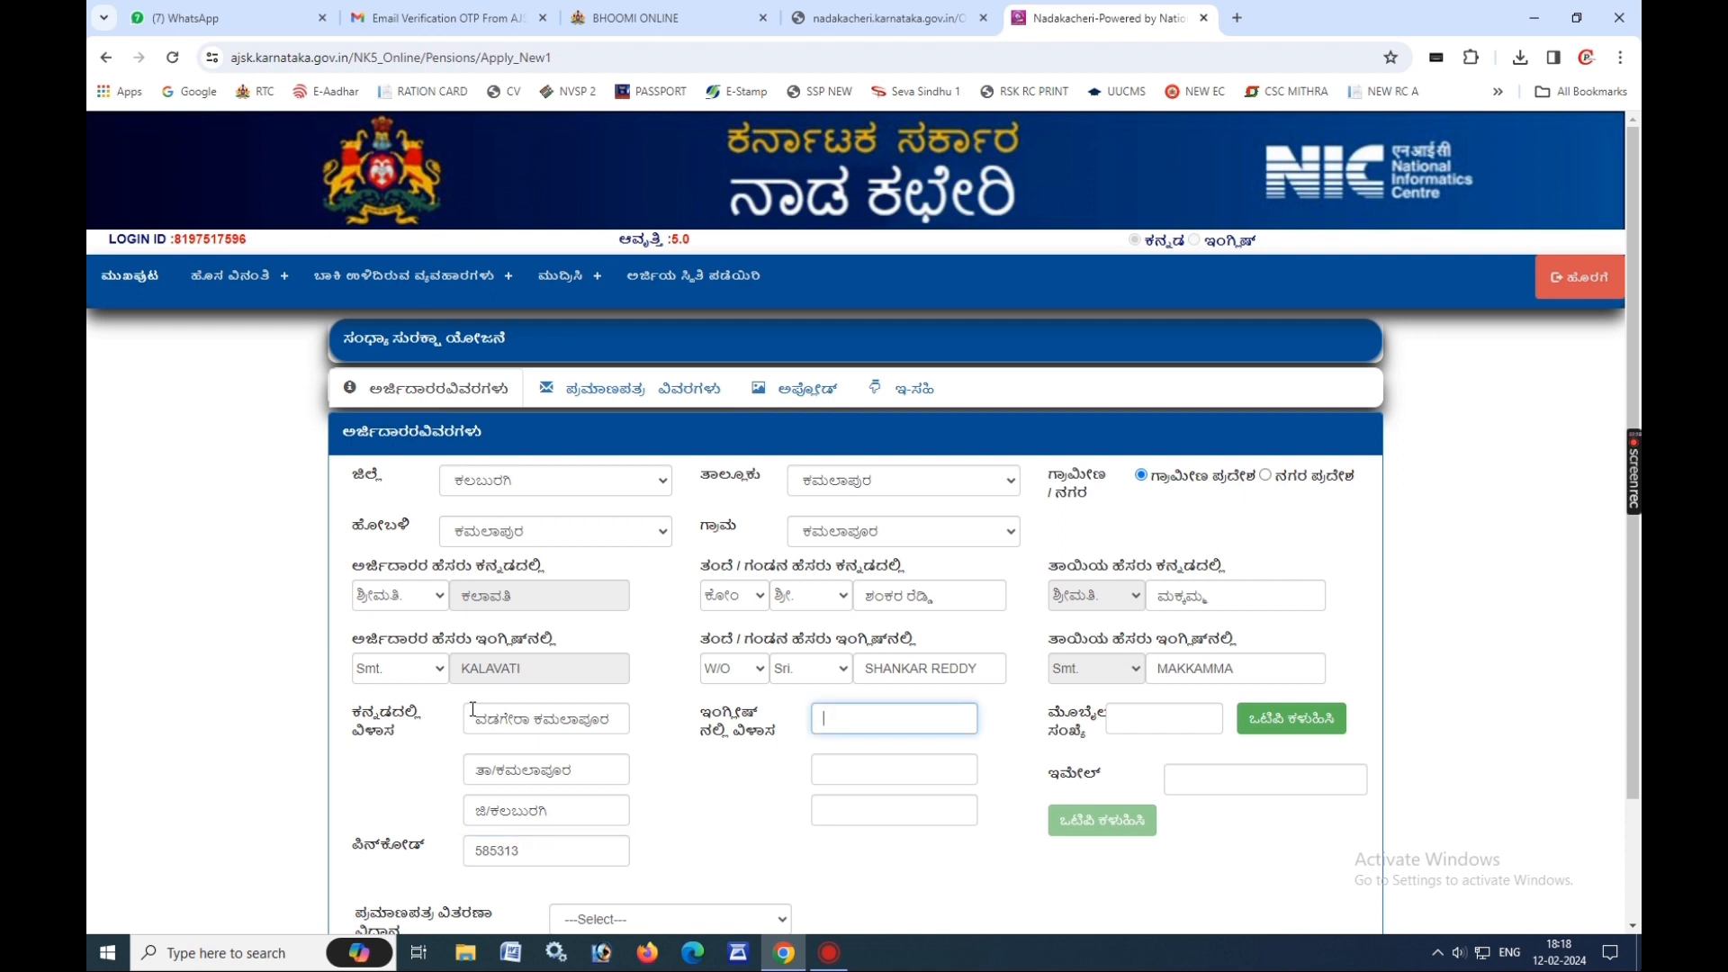
pyautogui.press('Tab')
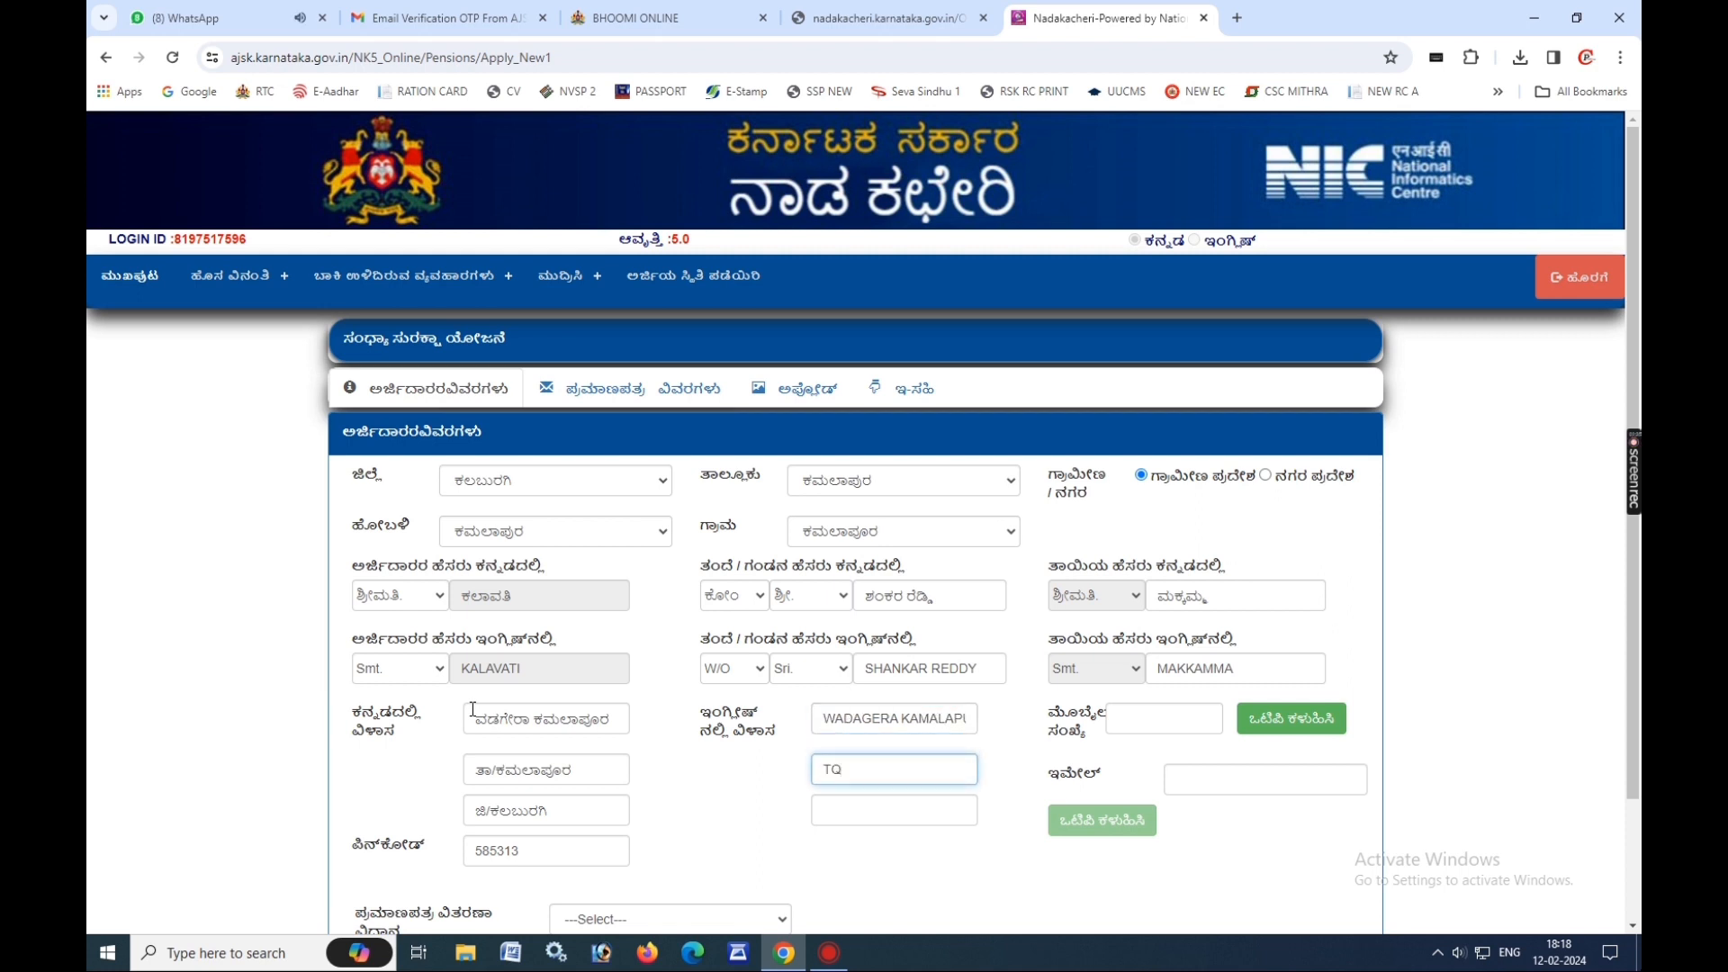
pyautogui.press('Tab')
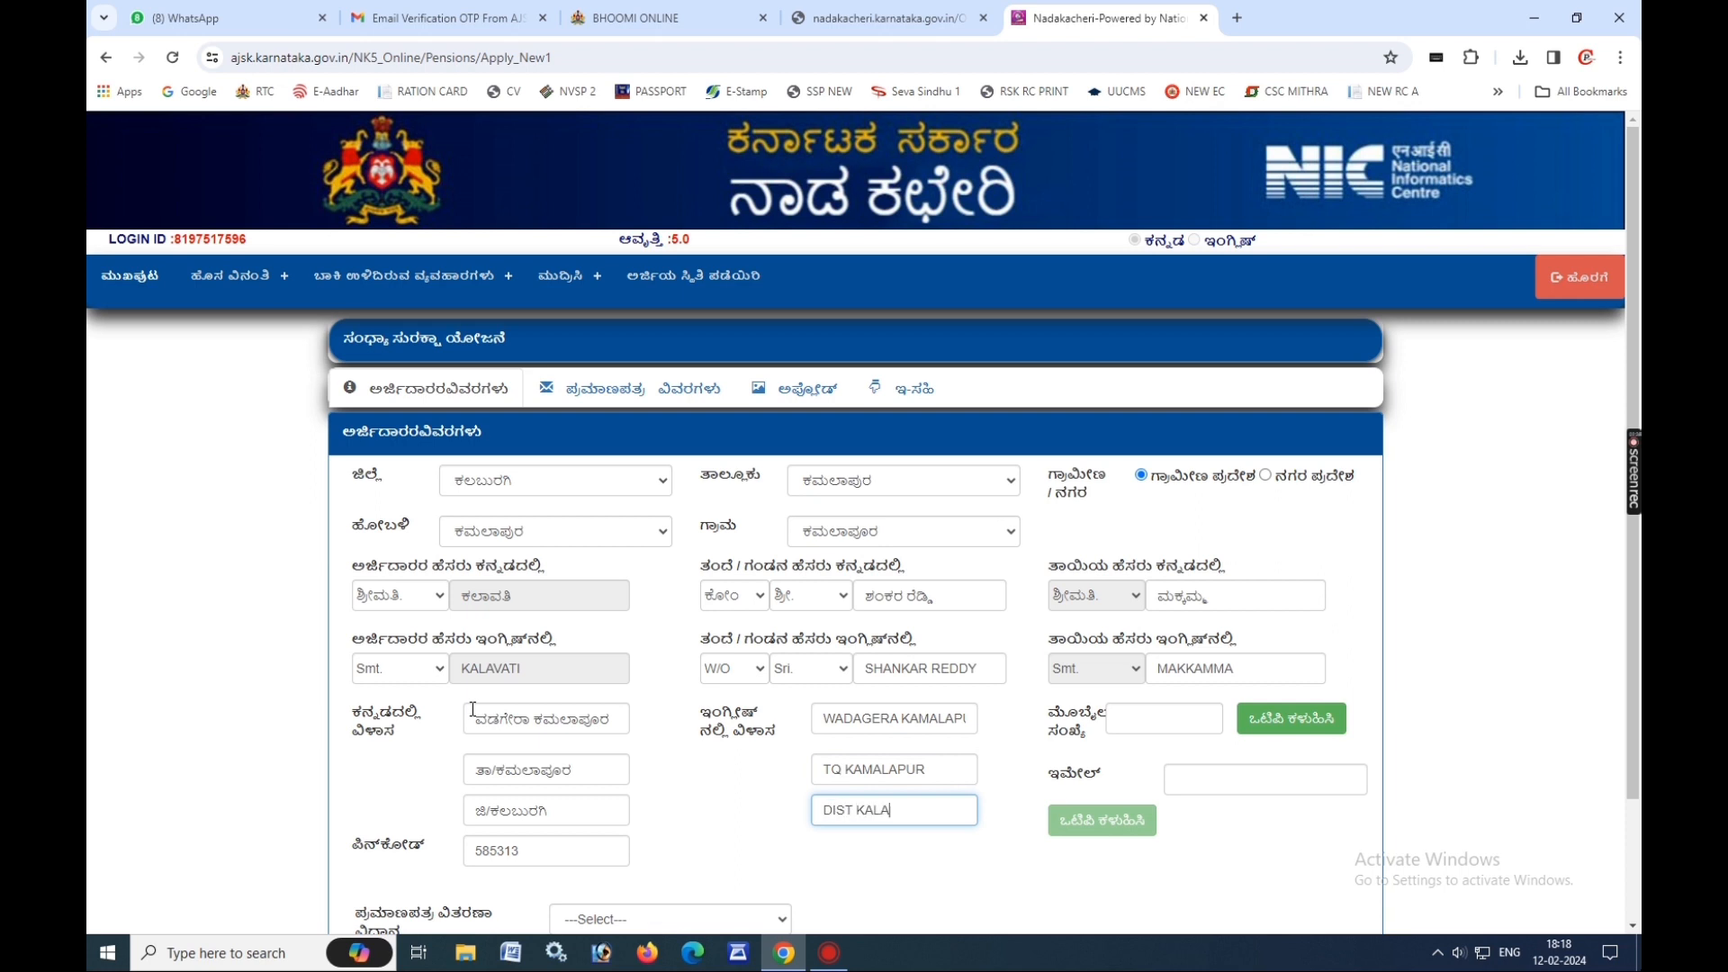
# Step: Enter the applicant's mobile number and verify it with the received OTP
pyautogui.click(1138, 713)
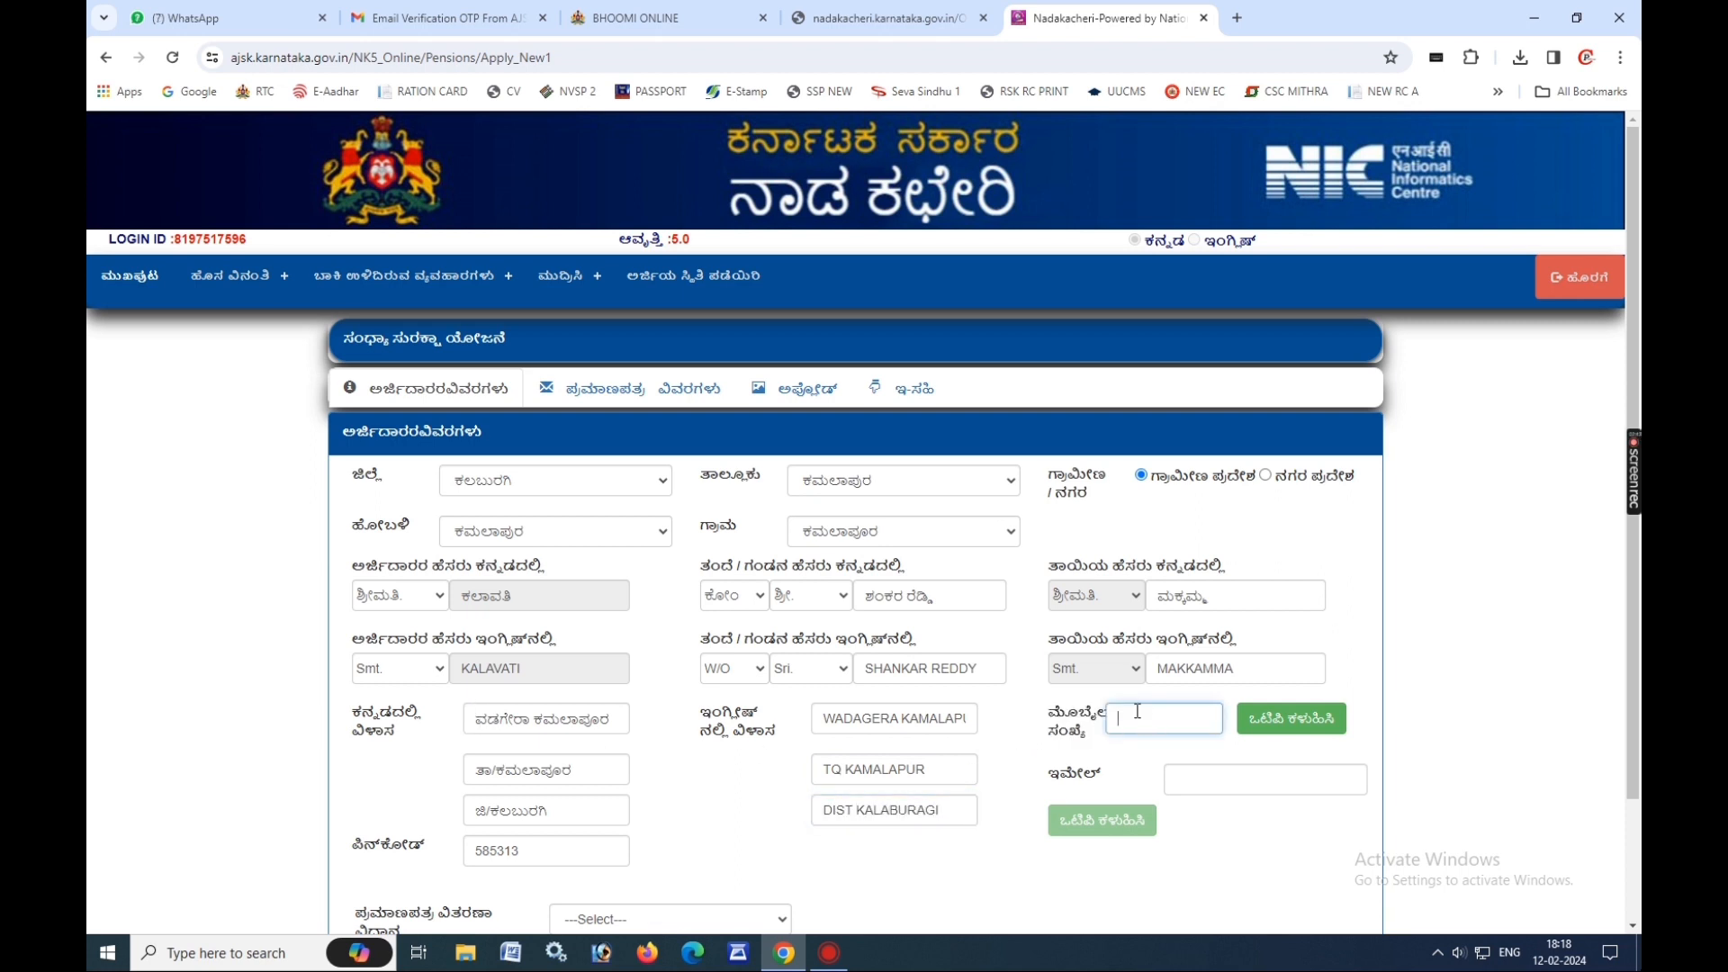
pyautogui.click(1291, 718)
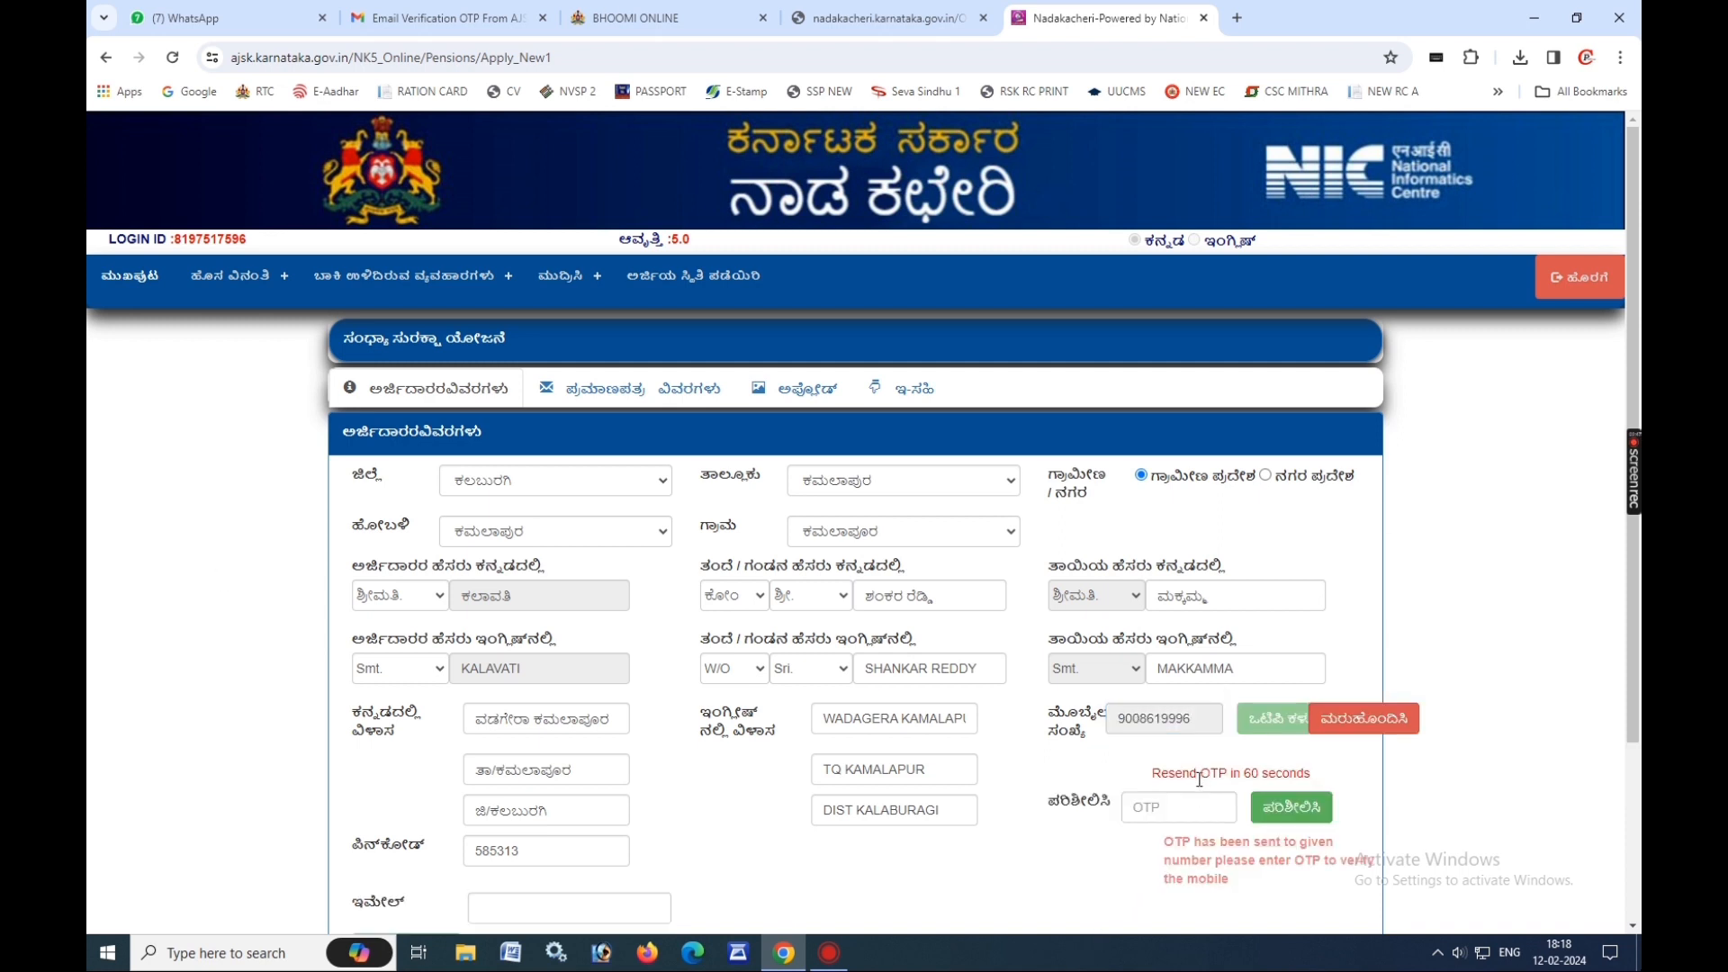
pyautogui.moveTo(1165, 842); pyautogui.dragTo(1262, 864)
pyautogui.click(1190, 809)
pyautogui.click(1291, 807)
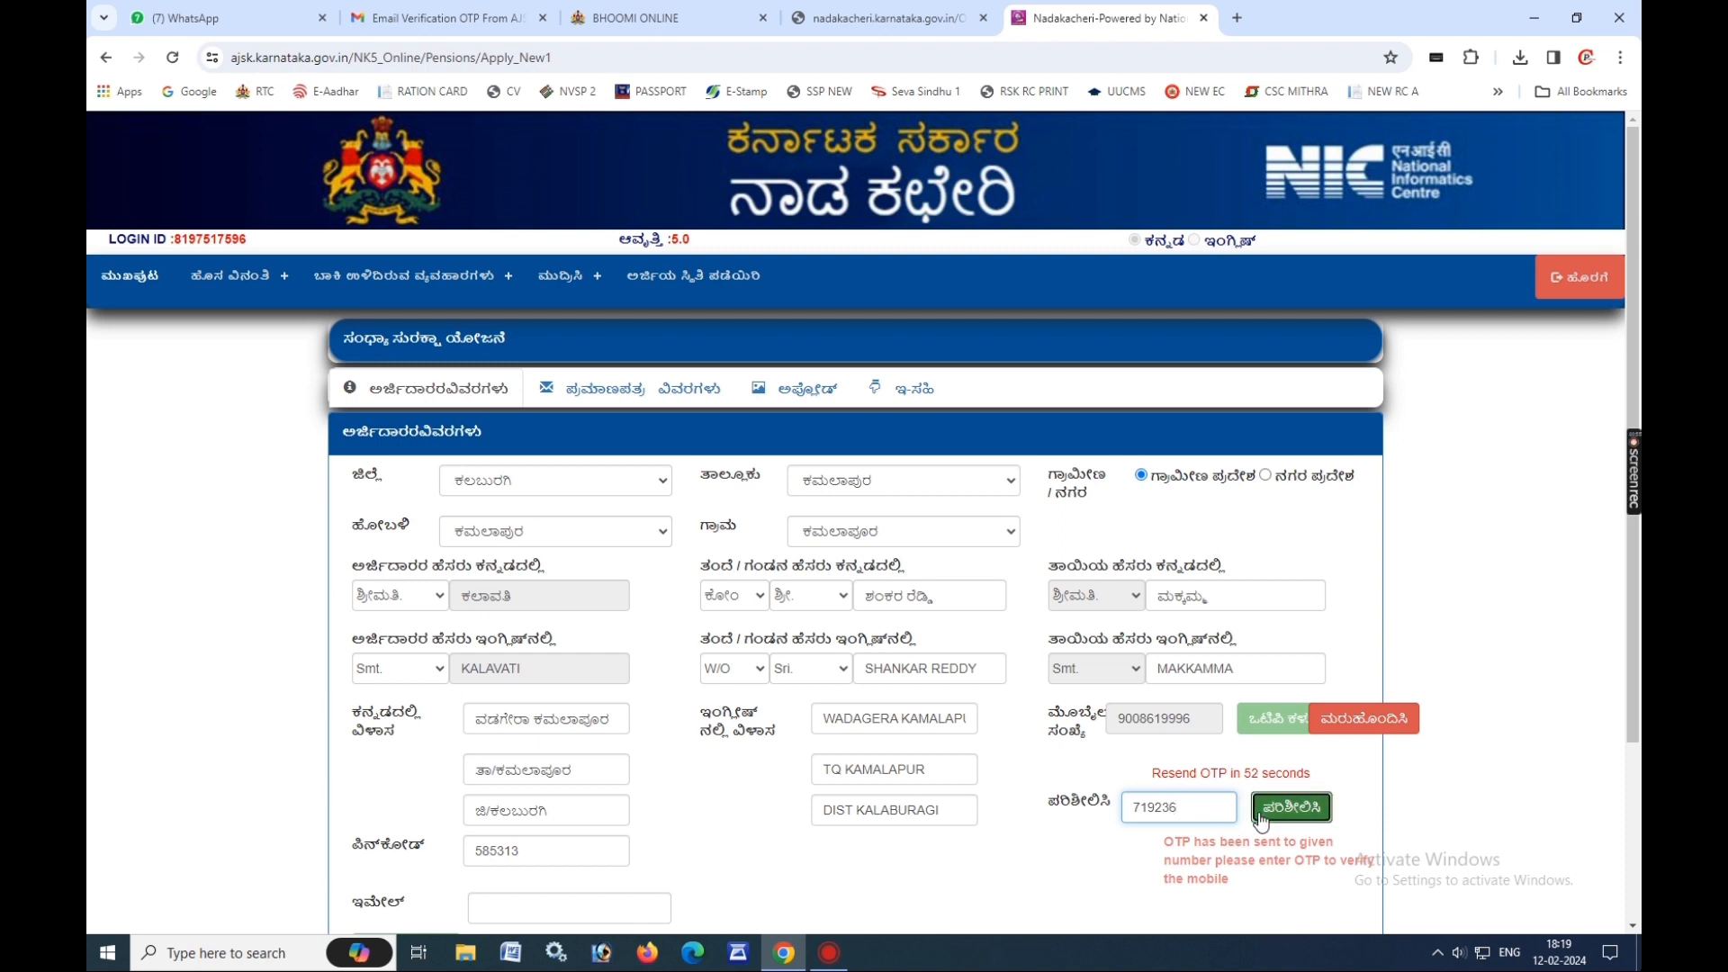
# Step: Enter the applicant's e-mail address and send an OTP to it
pyautogui.scroll(-2, 1120, 783)
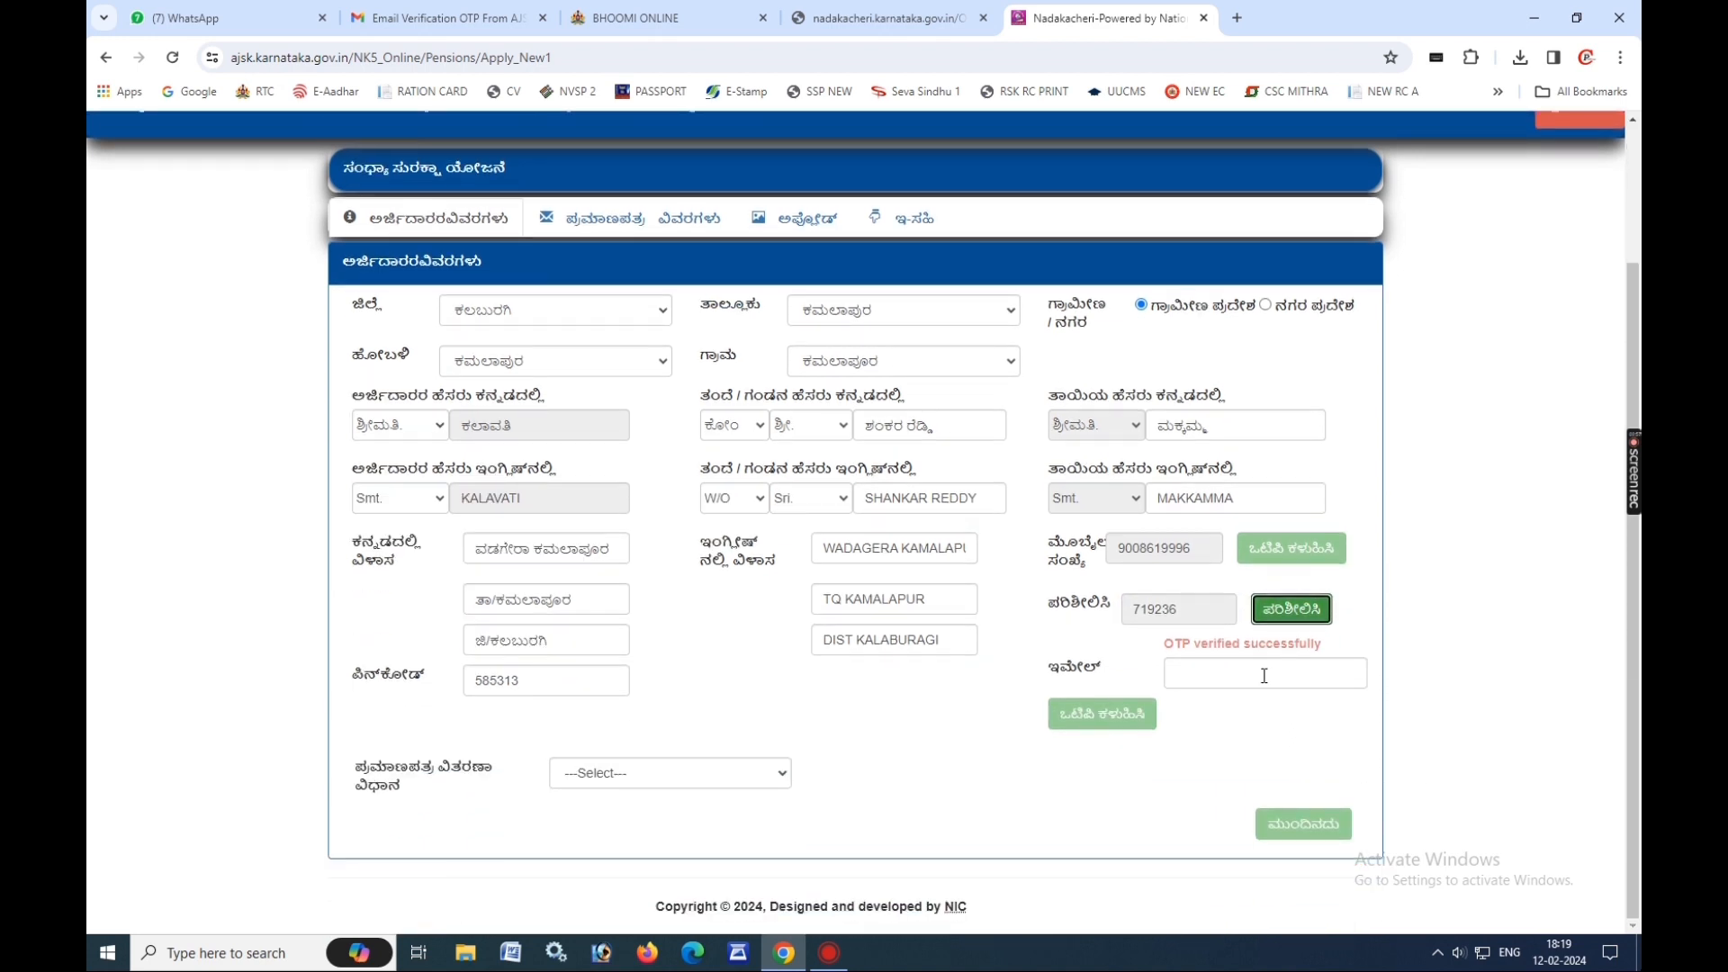
pyautogui.click(1243, 680)
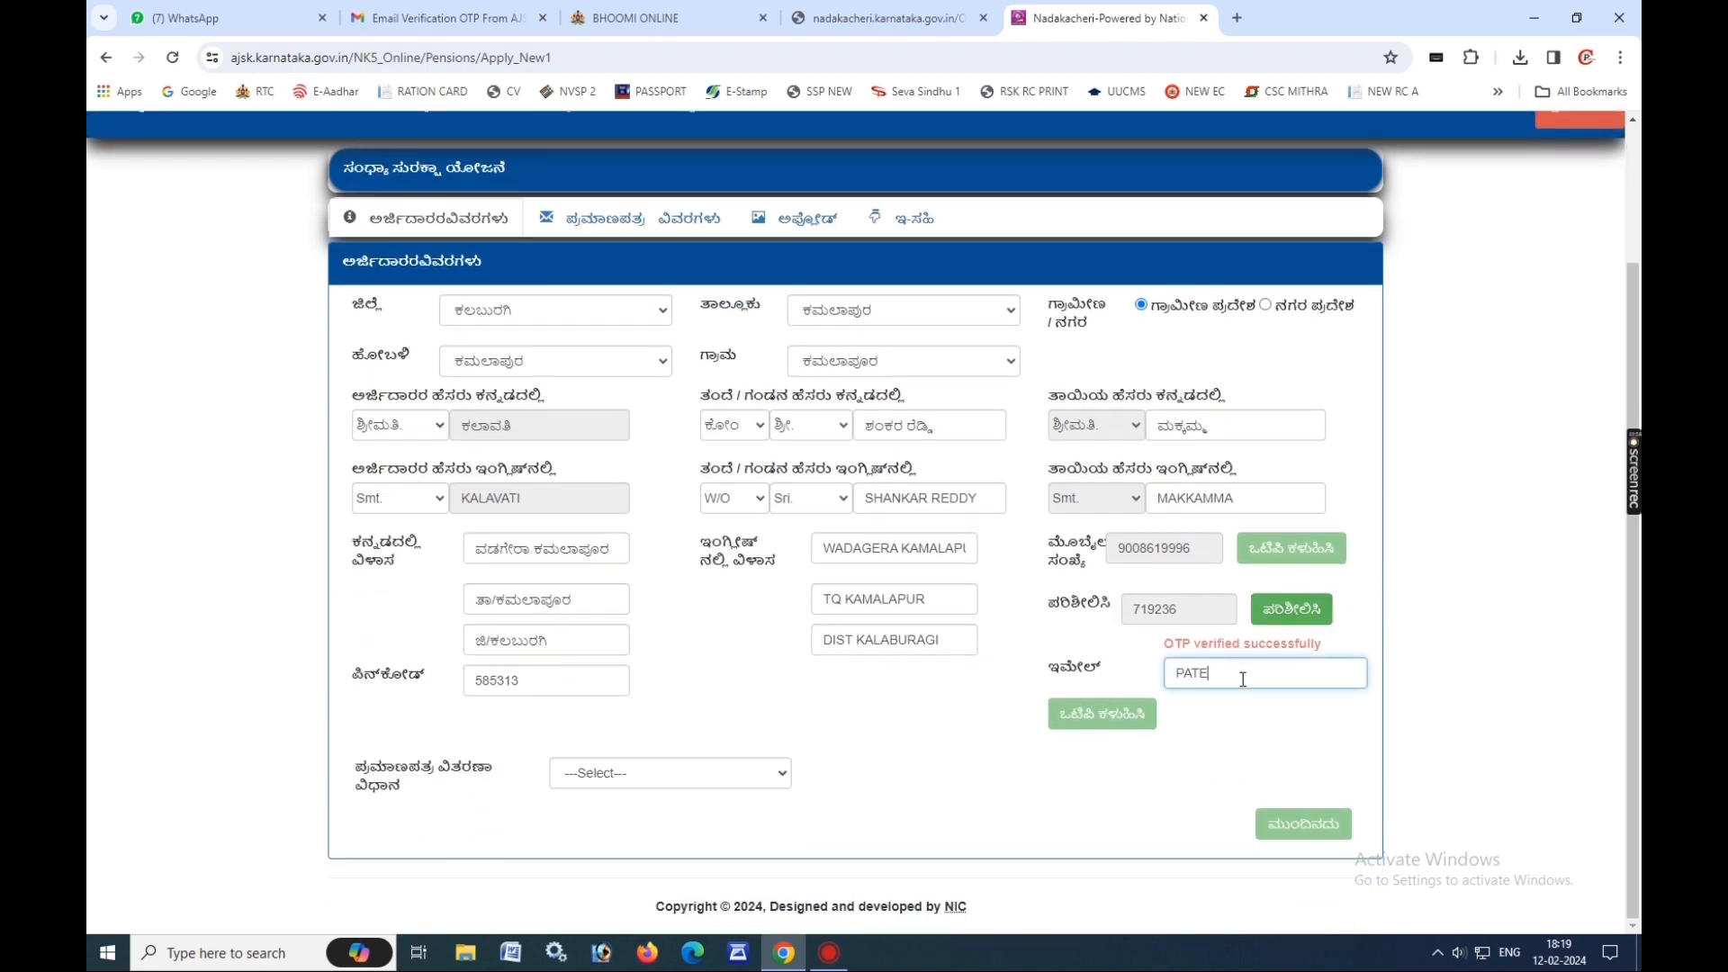
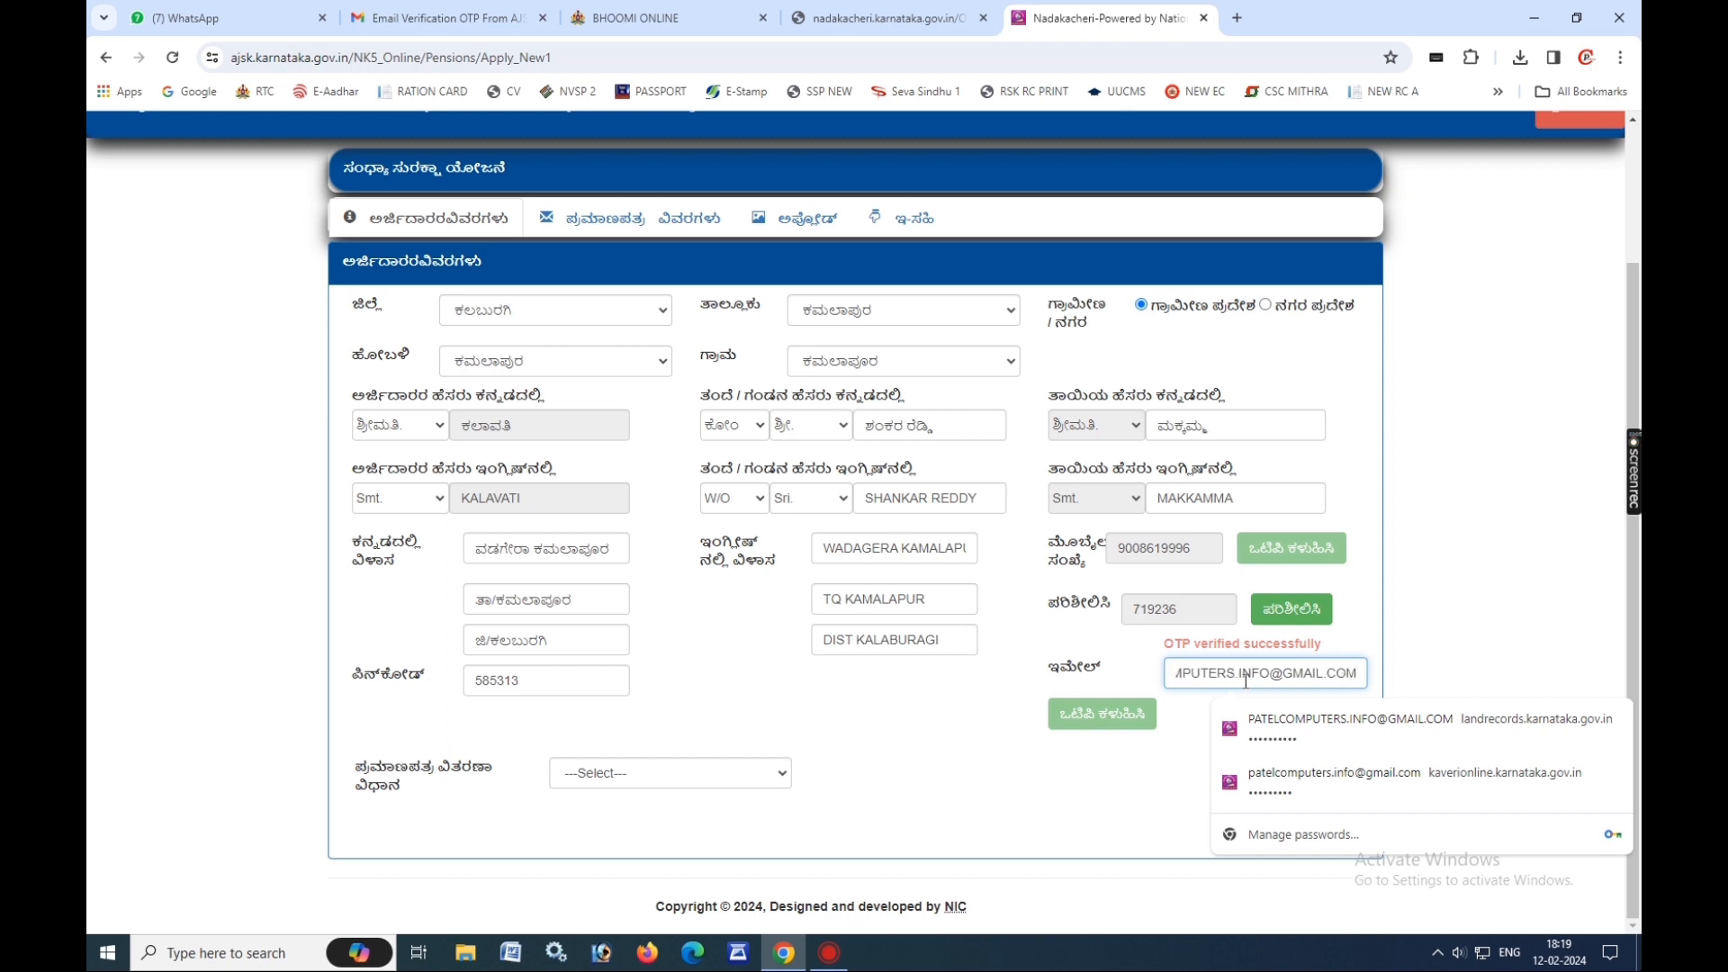
pyautogui.click(1089, 720)
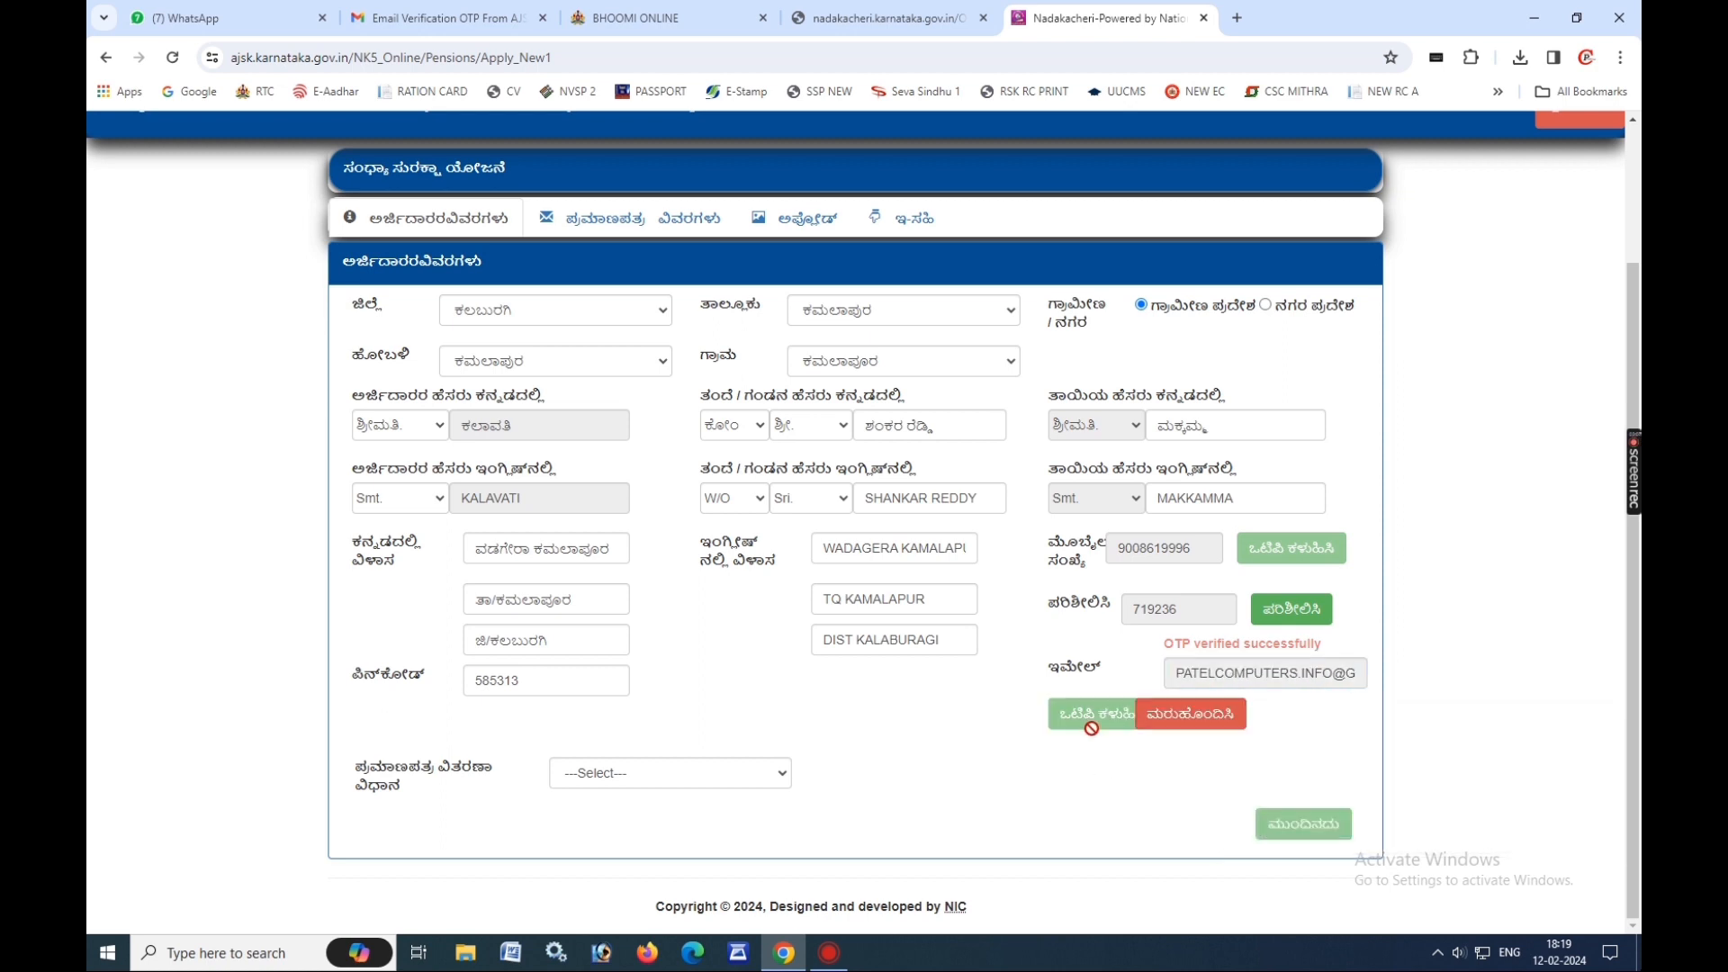
pyautogui.scroll(-2, 1013, 726)
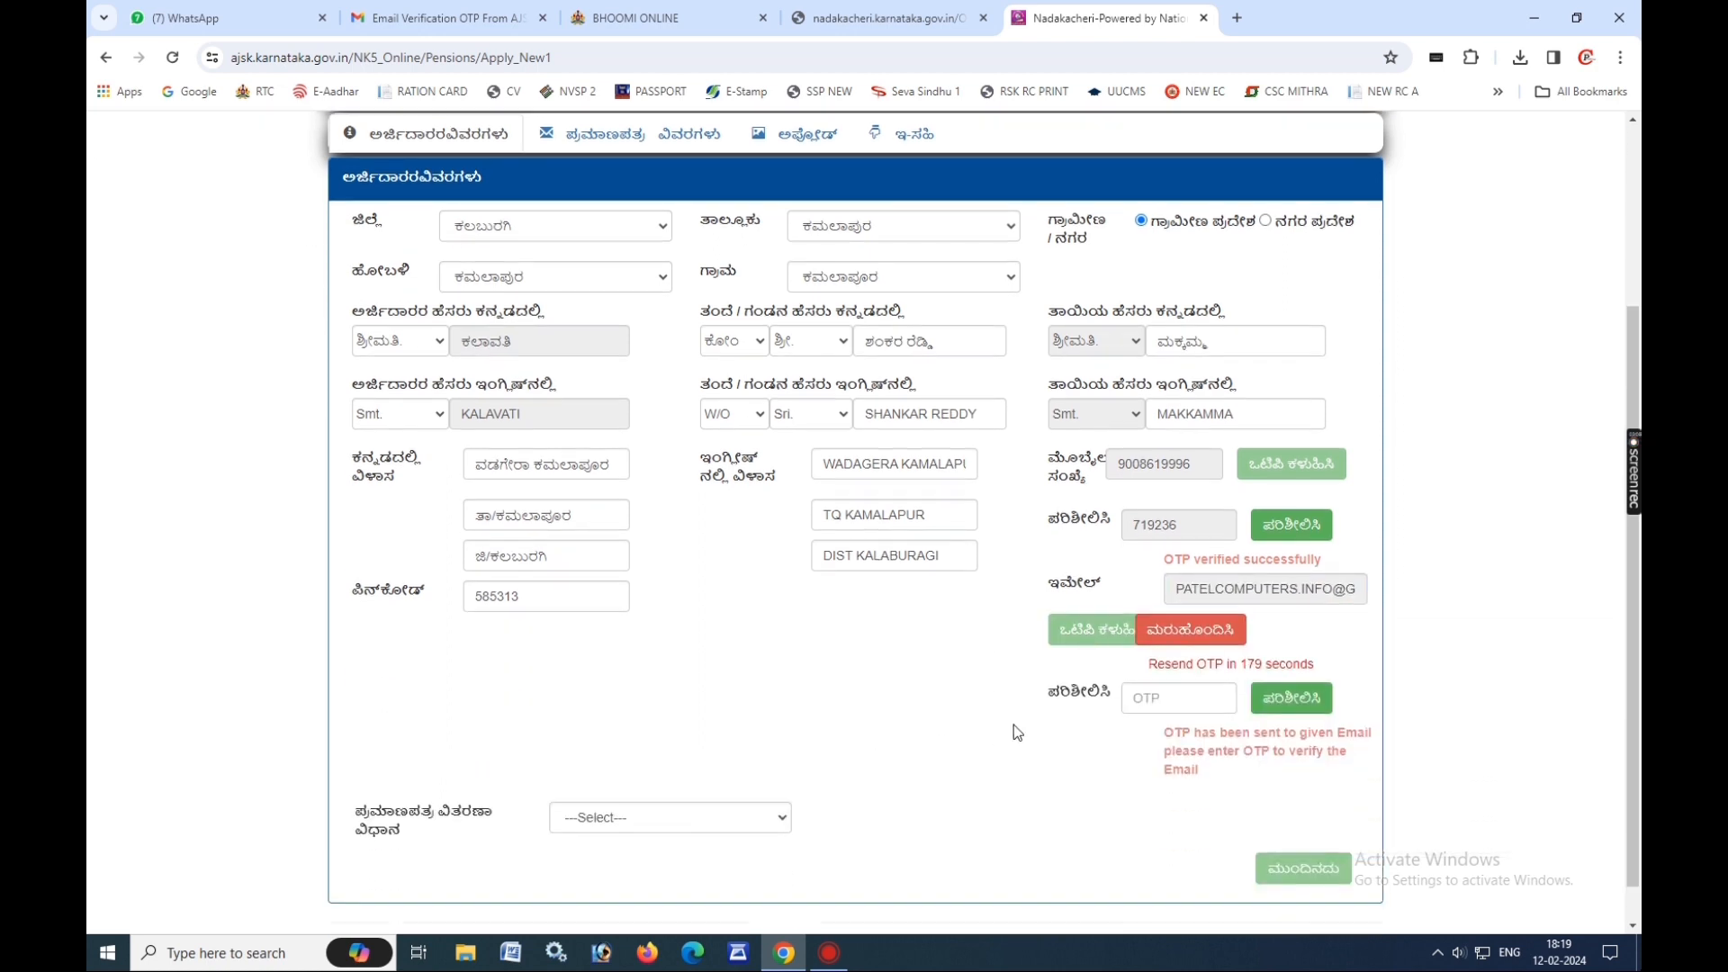
pyautogui.click(1156, 667)
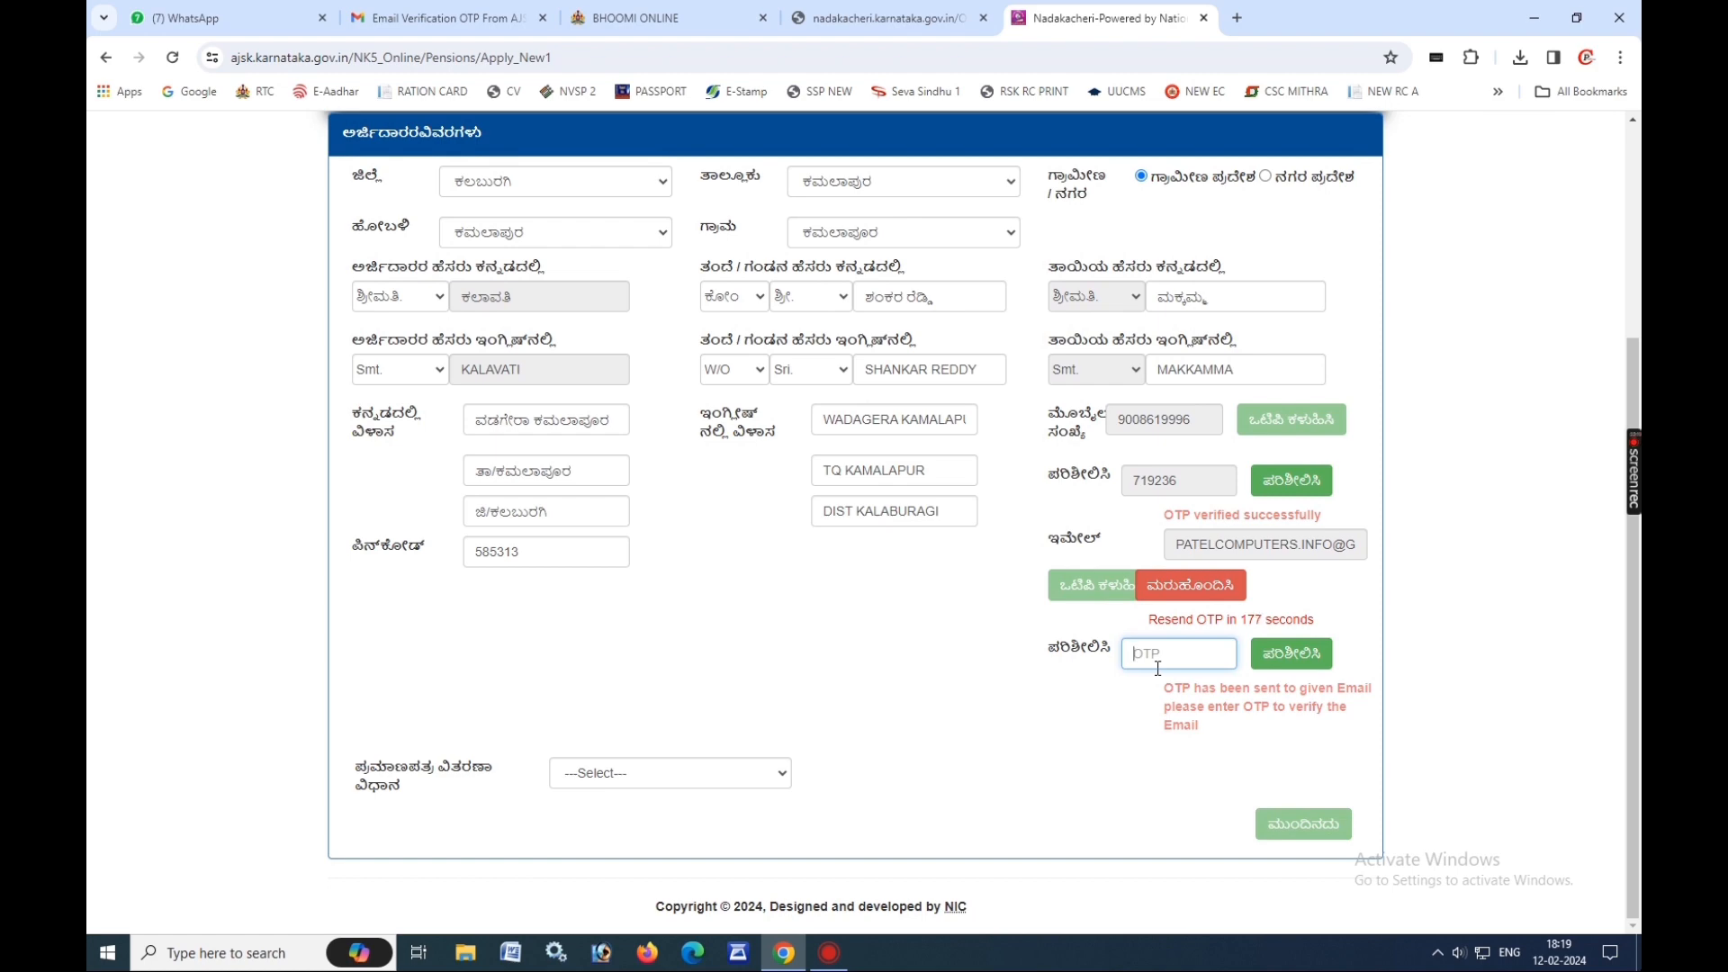
# Step: Copy the one-time PIN from the latest AJSK verification e-mail in Gmail
pyautogui.click(487, 26)
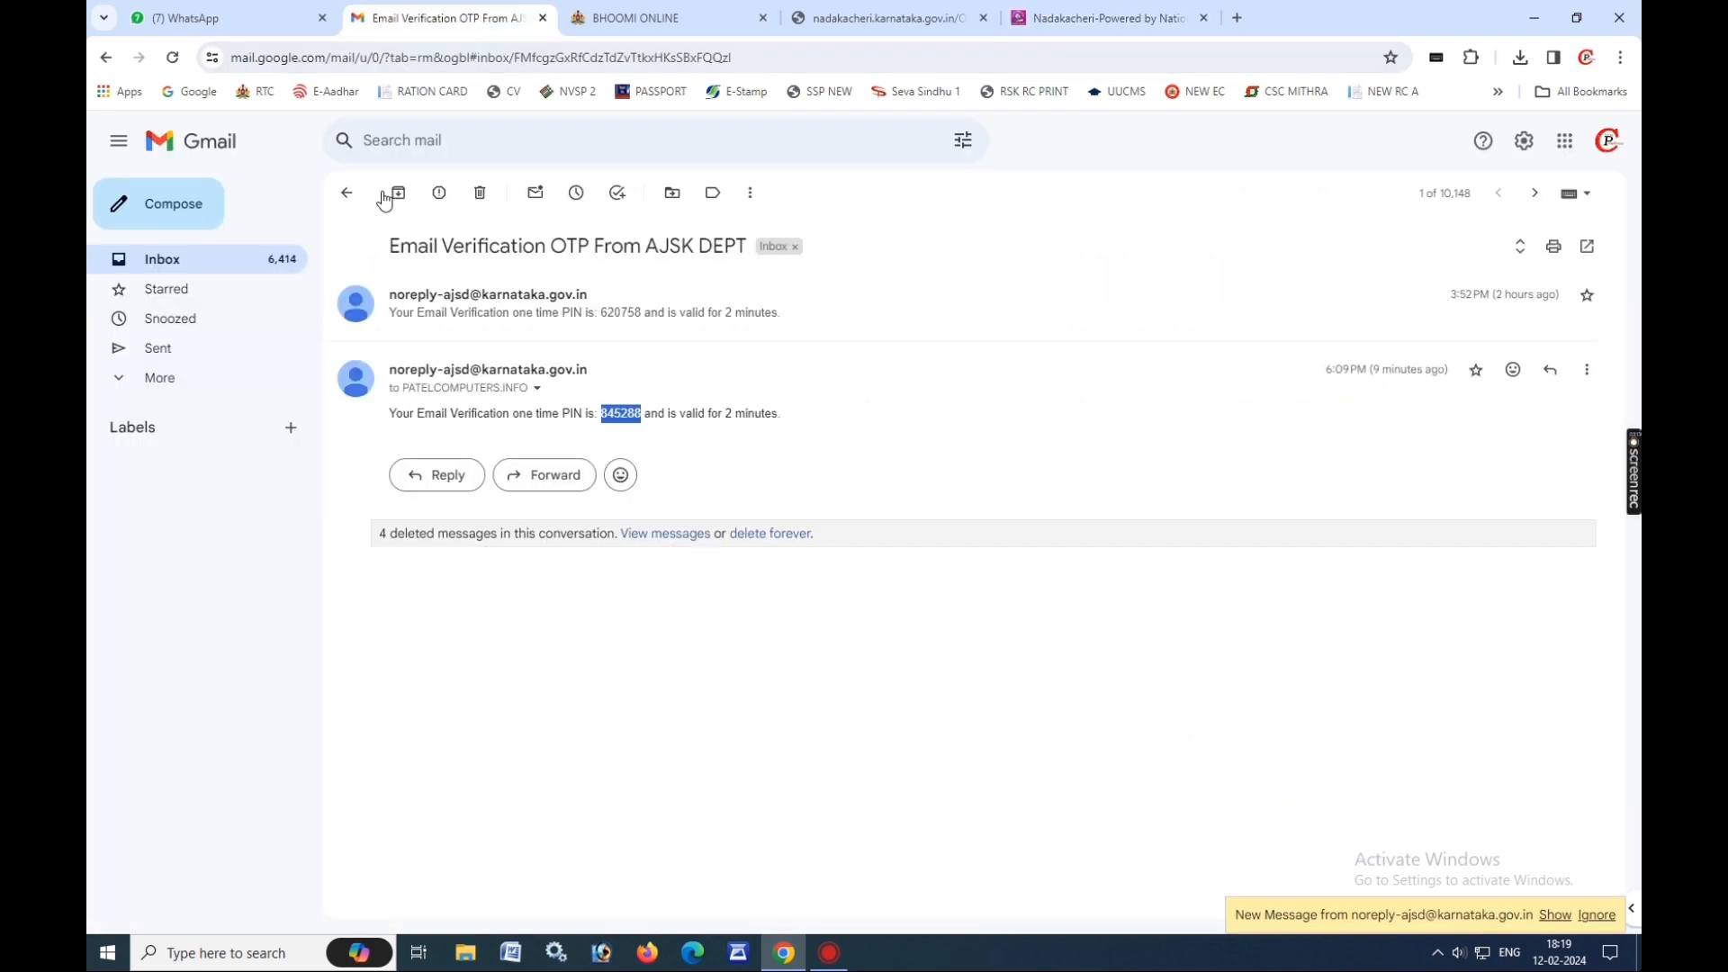
pyautogui.click(346, 193)
pyautogui.click(758, 290)
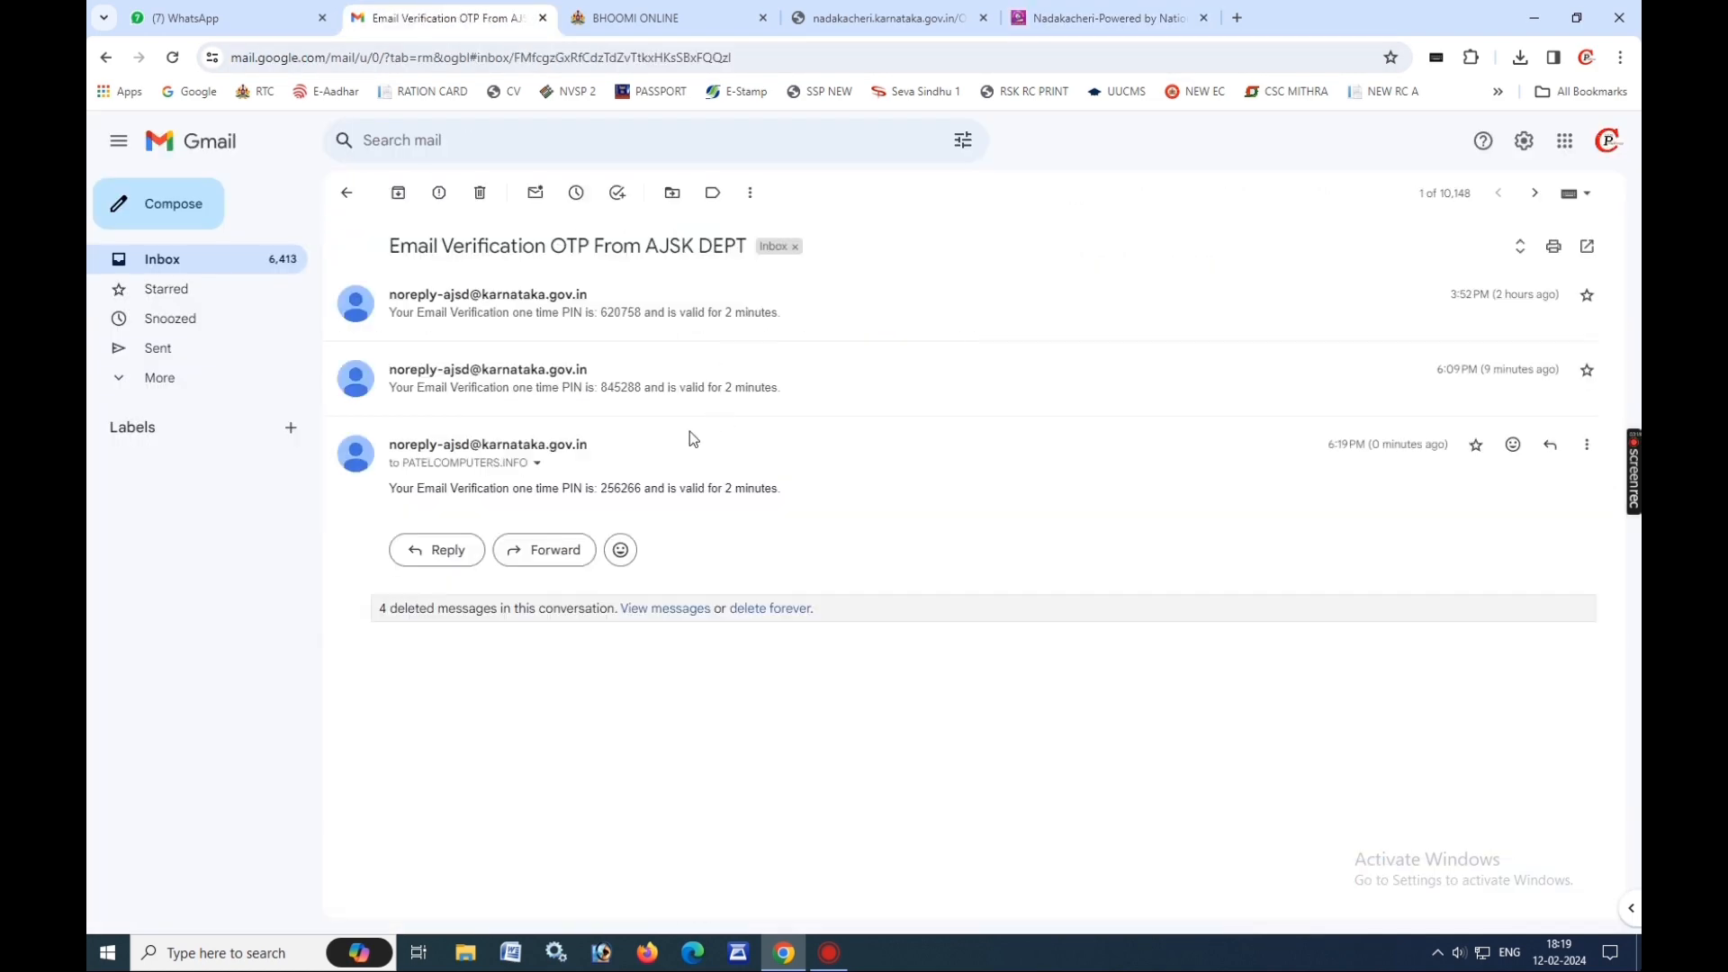
pyautogui.doubleClick(619, 488)
pyautogui.hotkey('ctrl', 'c')
pyautogui.click(1107, 18)
# Step: Verify the e-mail with the pasted OTP, choose InPerson delivery, and go to certificate details
pyautogui.hotkey('ctrl', 'v')
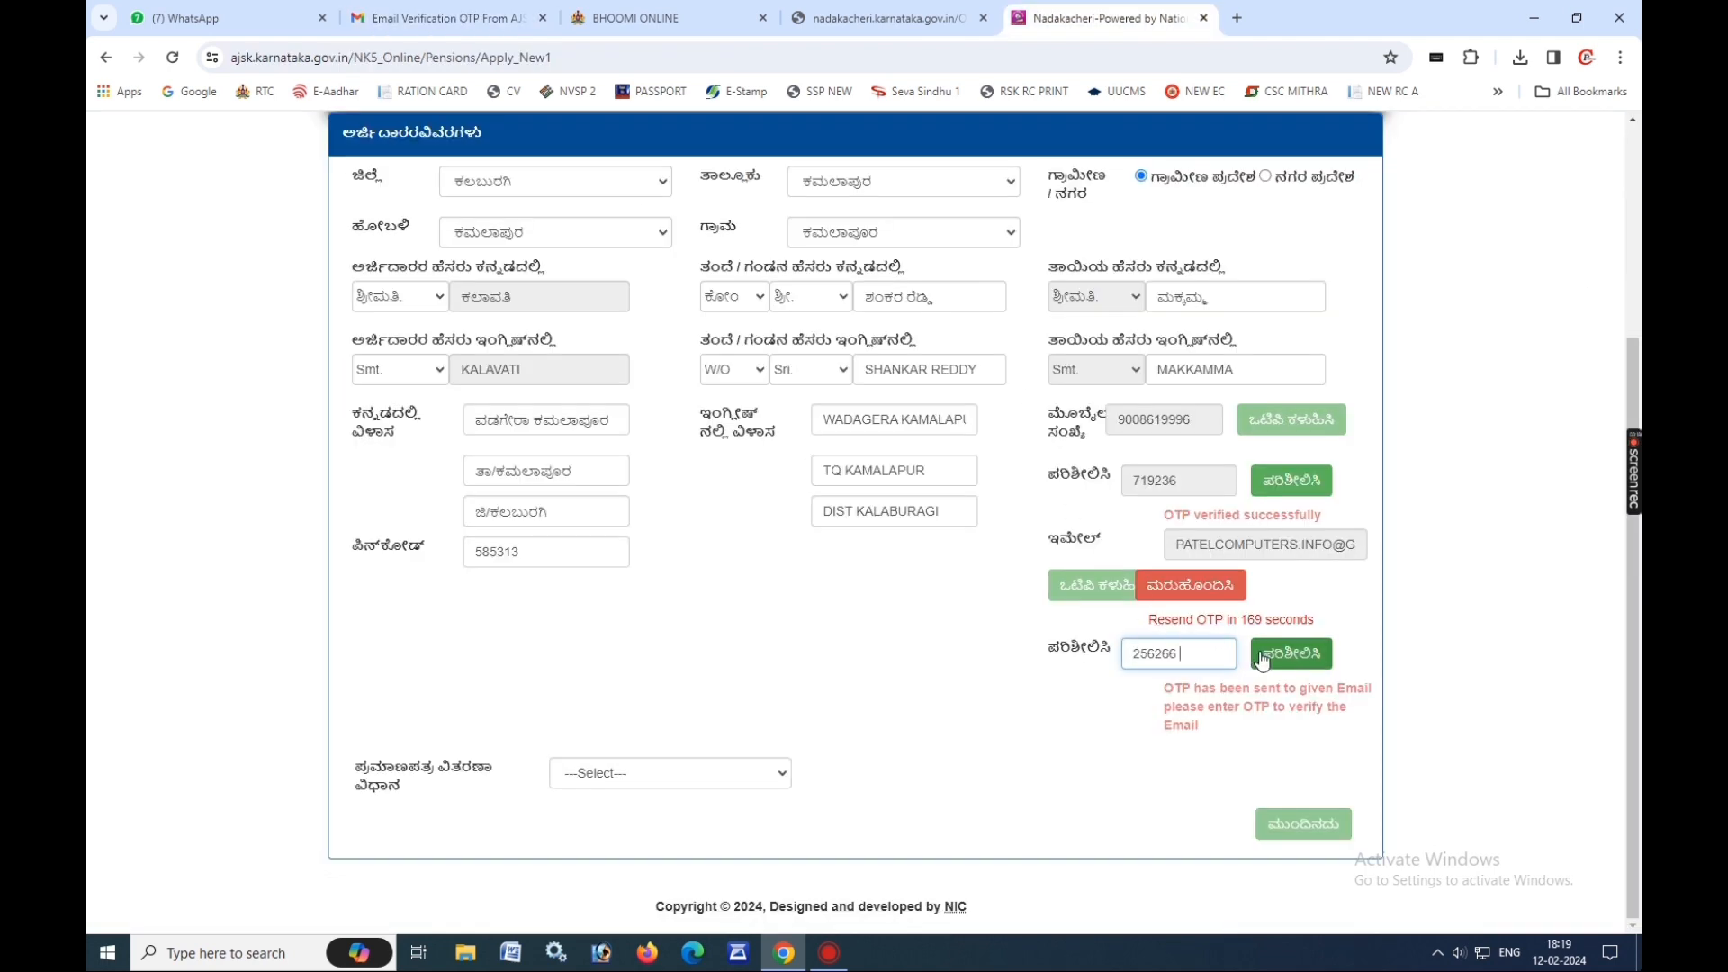
pyautogui.click(1292, 654)
pyautogui.click(774, 776)
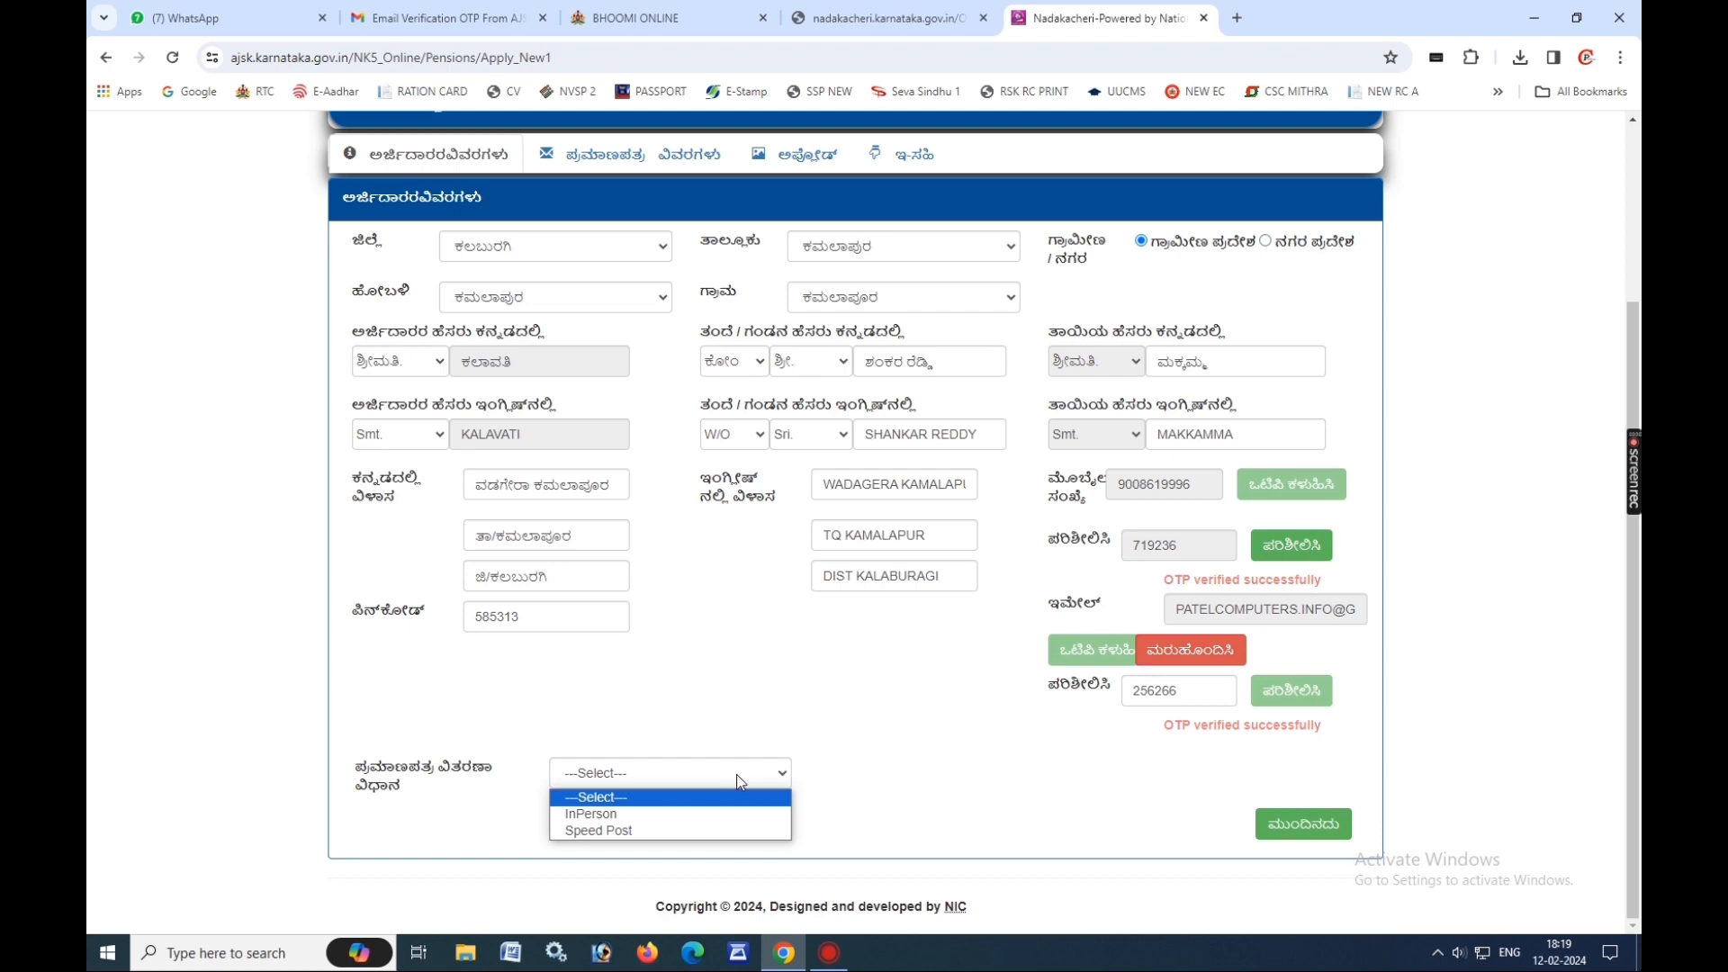
pyautogui.click(663, 817)
pyautogui.click(1348, 839)
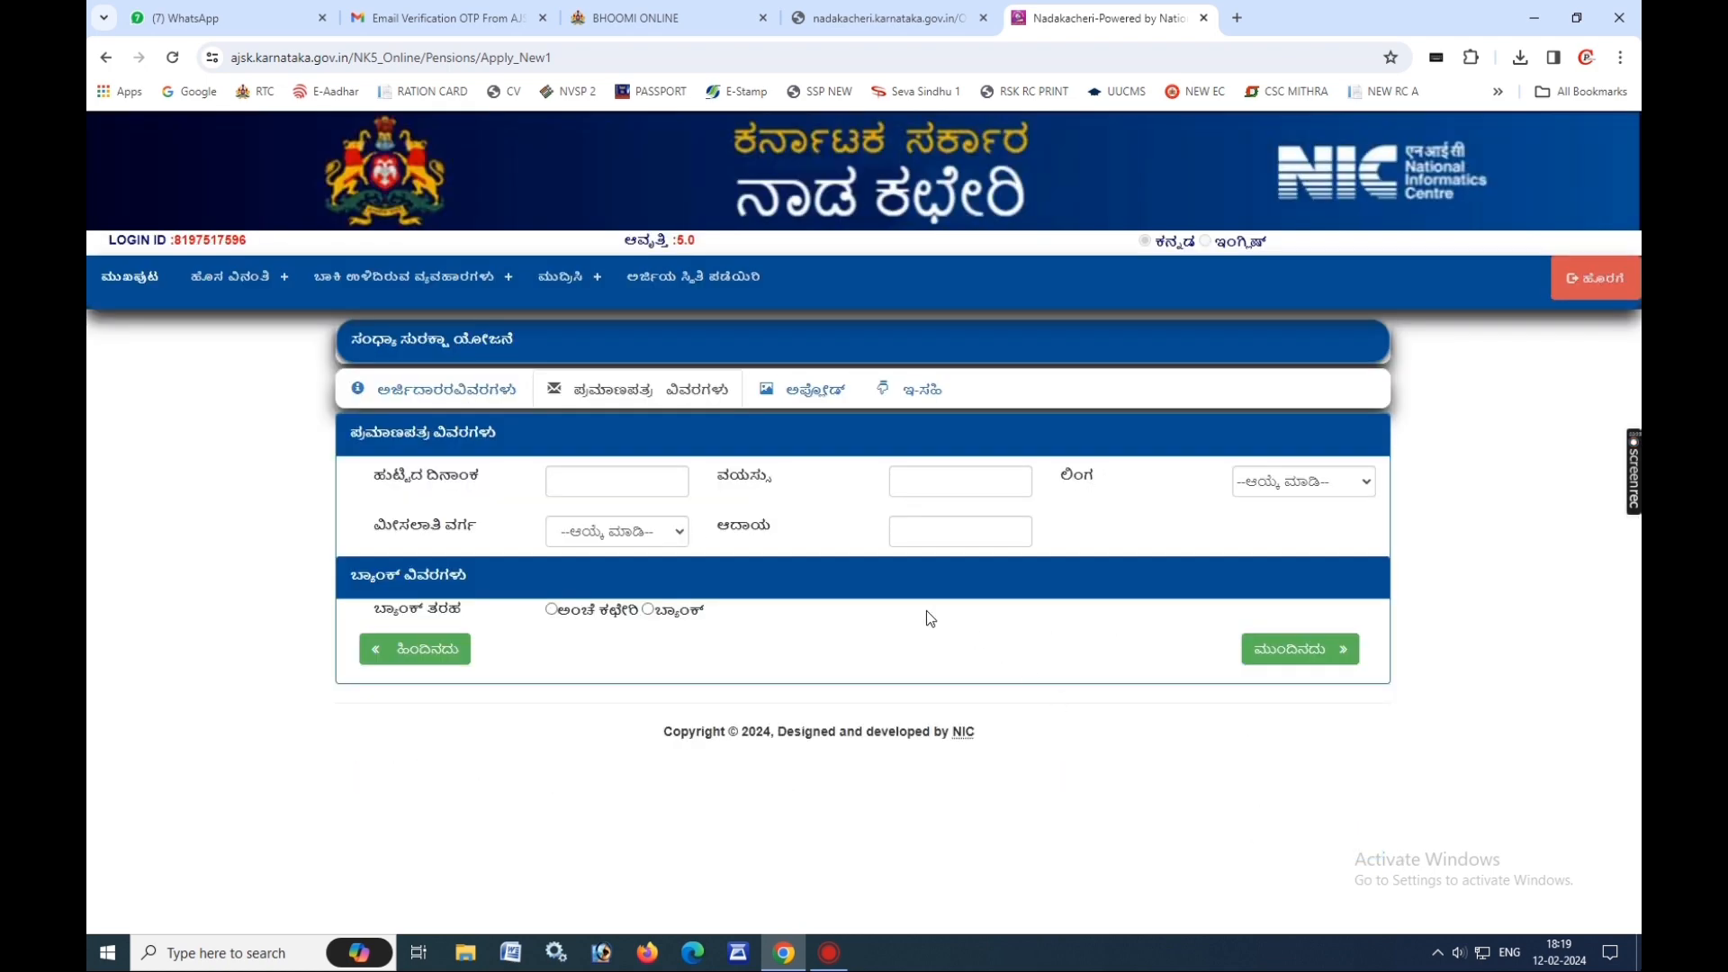
# Step: Enter date of birth 01/01/1959, age 65, and gender female (ಹೆಣ್ಣು)
pyautogui.click(602, 480)
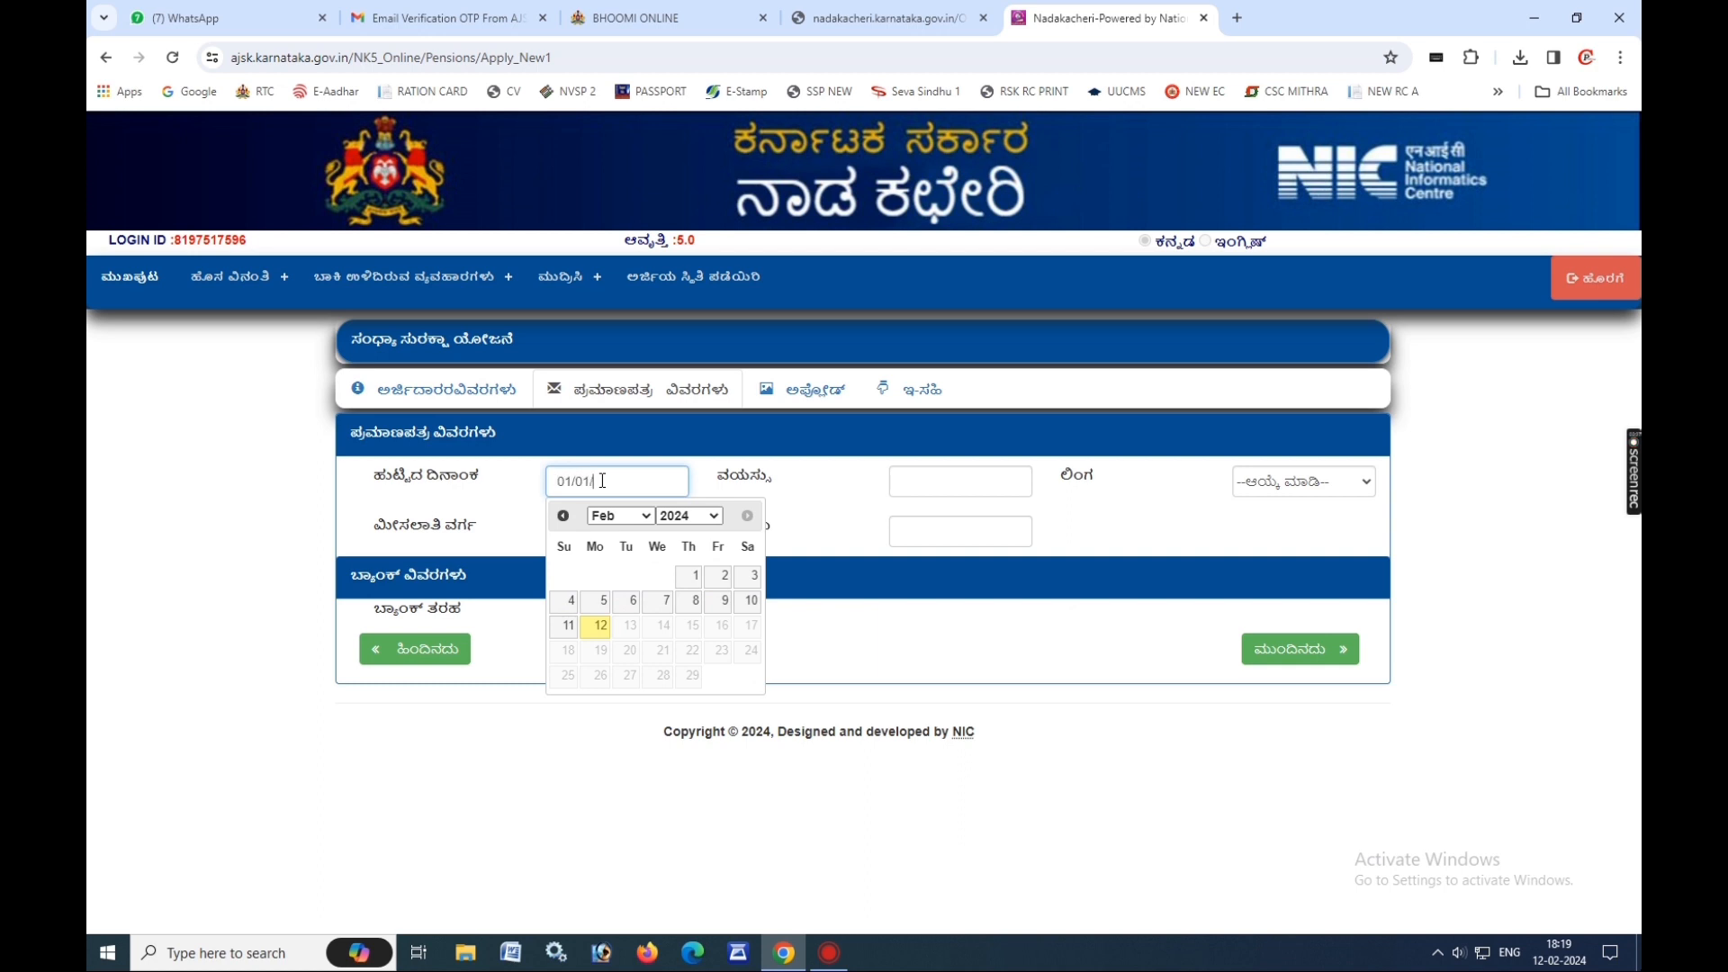
pyautogui.write('59')
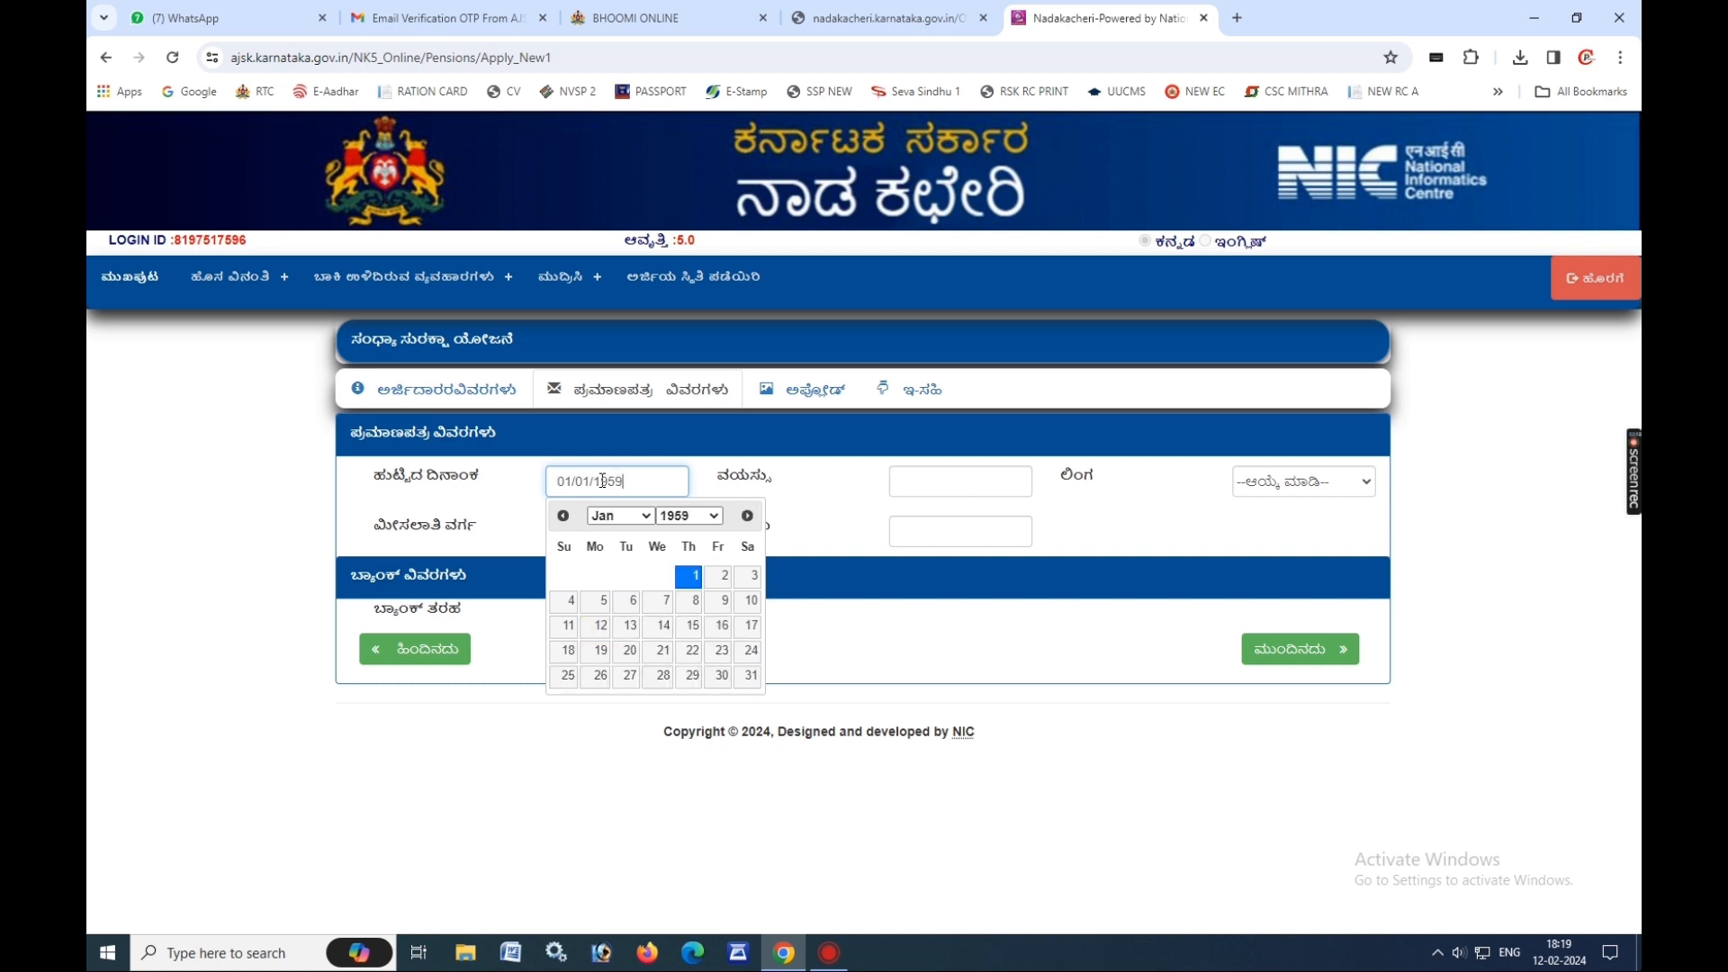
pyautogui.click(905, 486)
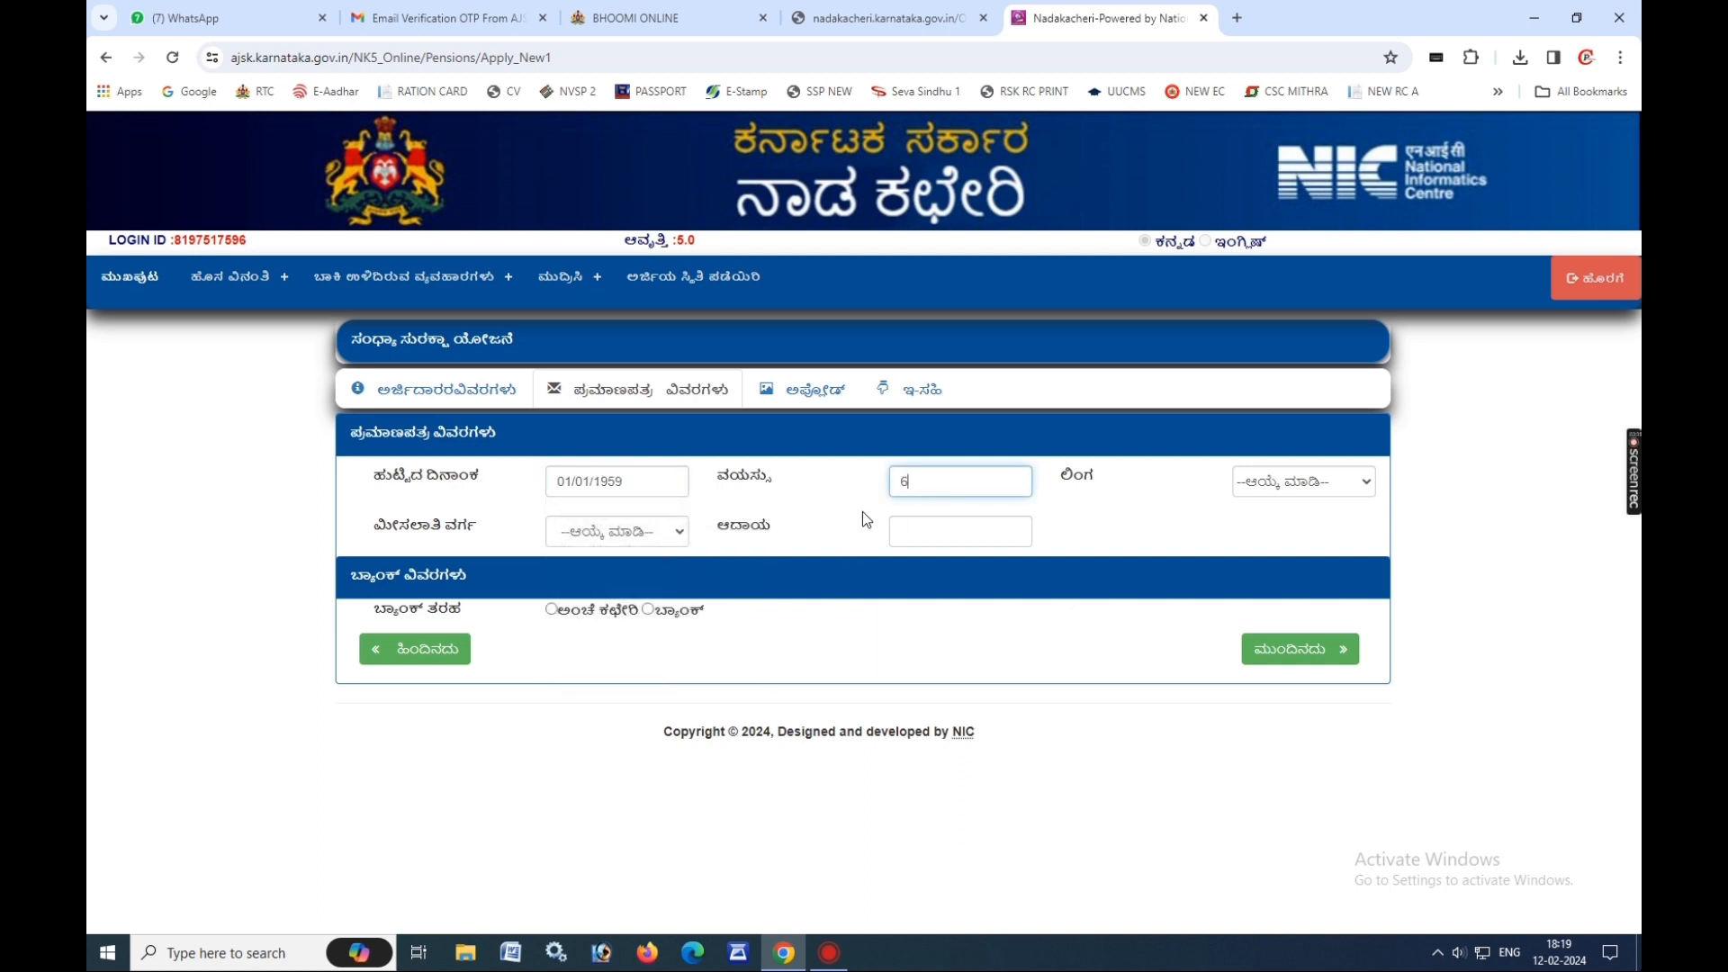
pyautogui.write('65')
pyautogui.click(1244, 486)
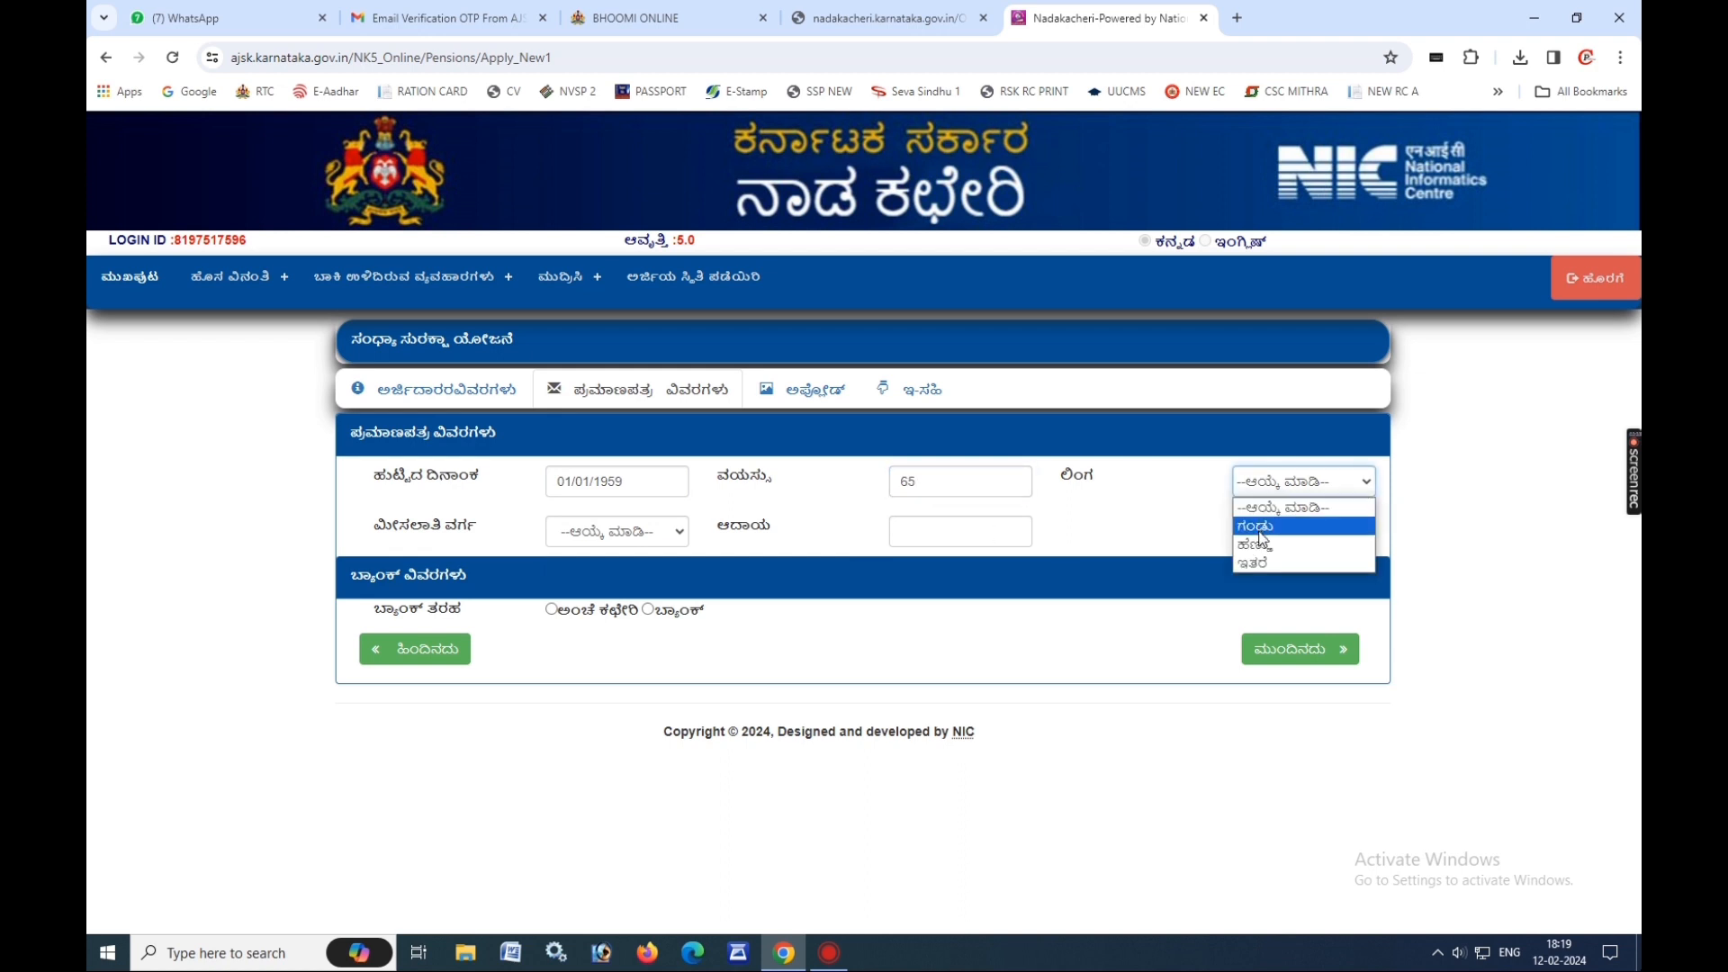
pyautogui.click(1265, 546)
# Step: Choose category ಪ್ರವರ್ಗ III (ಎ), income 15000, and Bank as the payment type
pyautogui.click(631, 540)
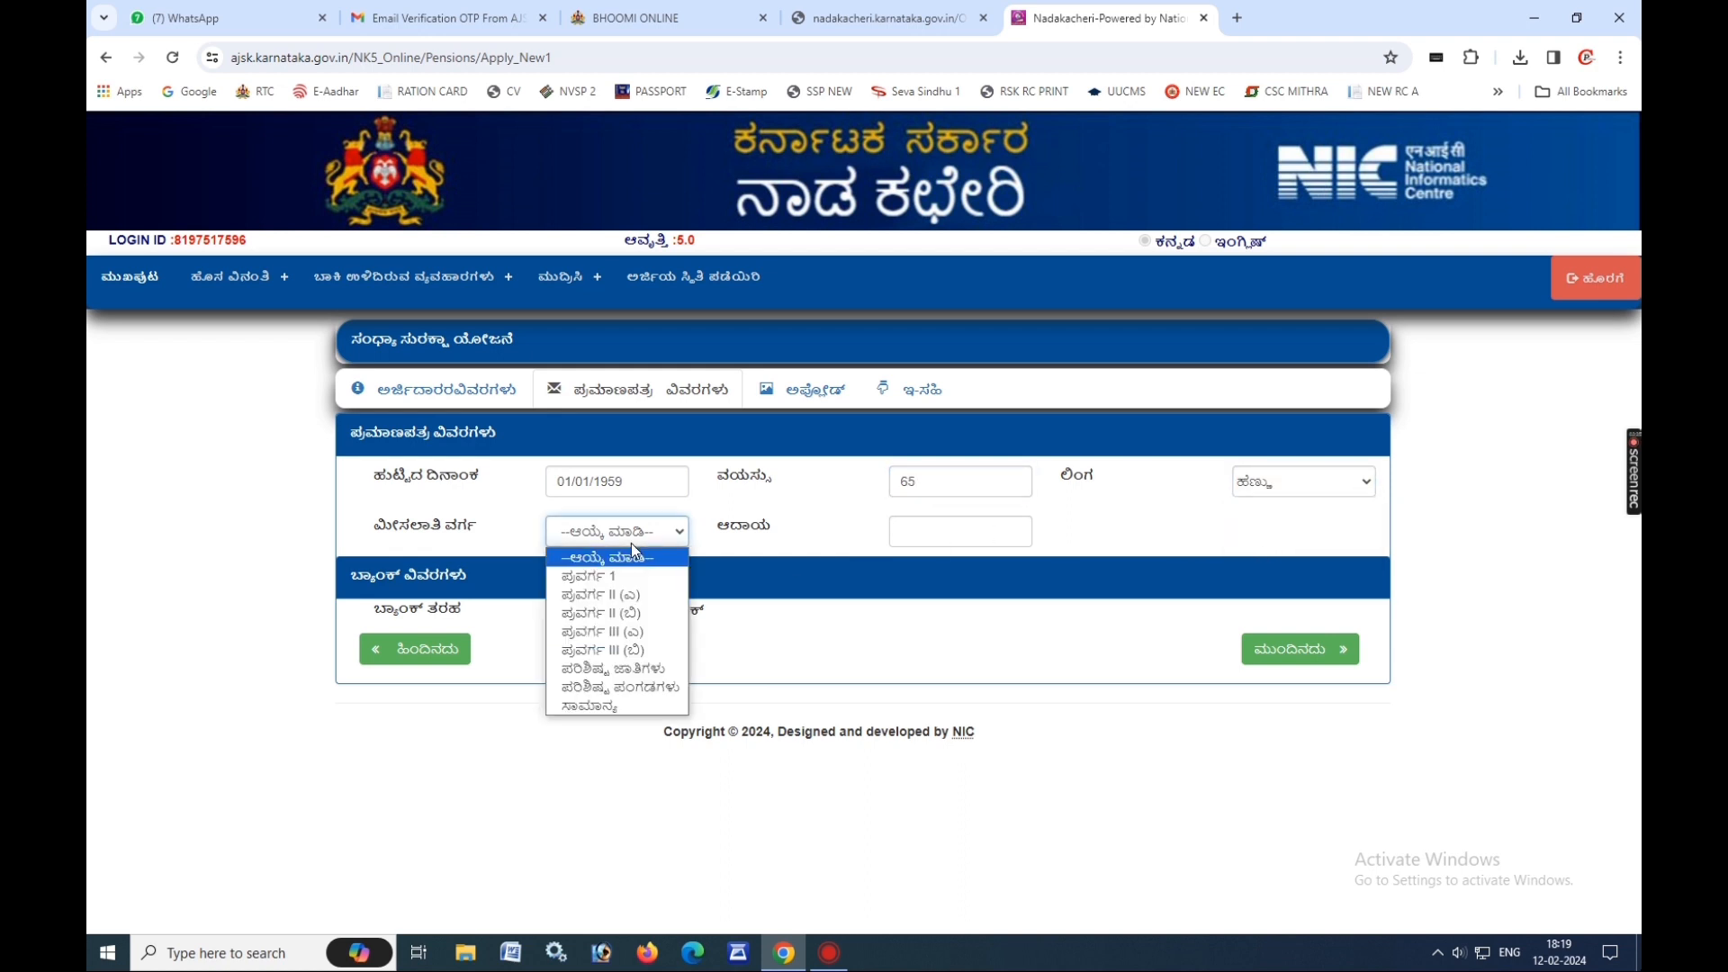
pyautogui.click(617, 631)
pyautogui.click(927, 541)
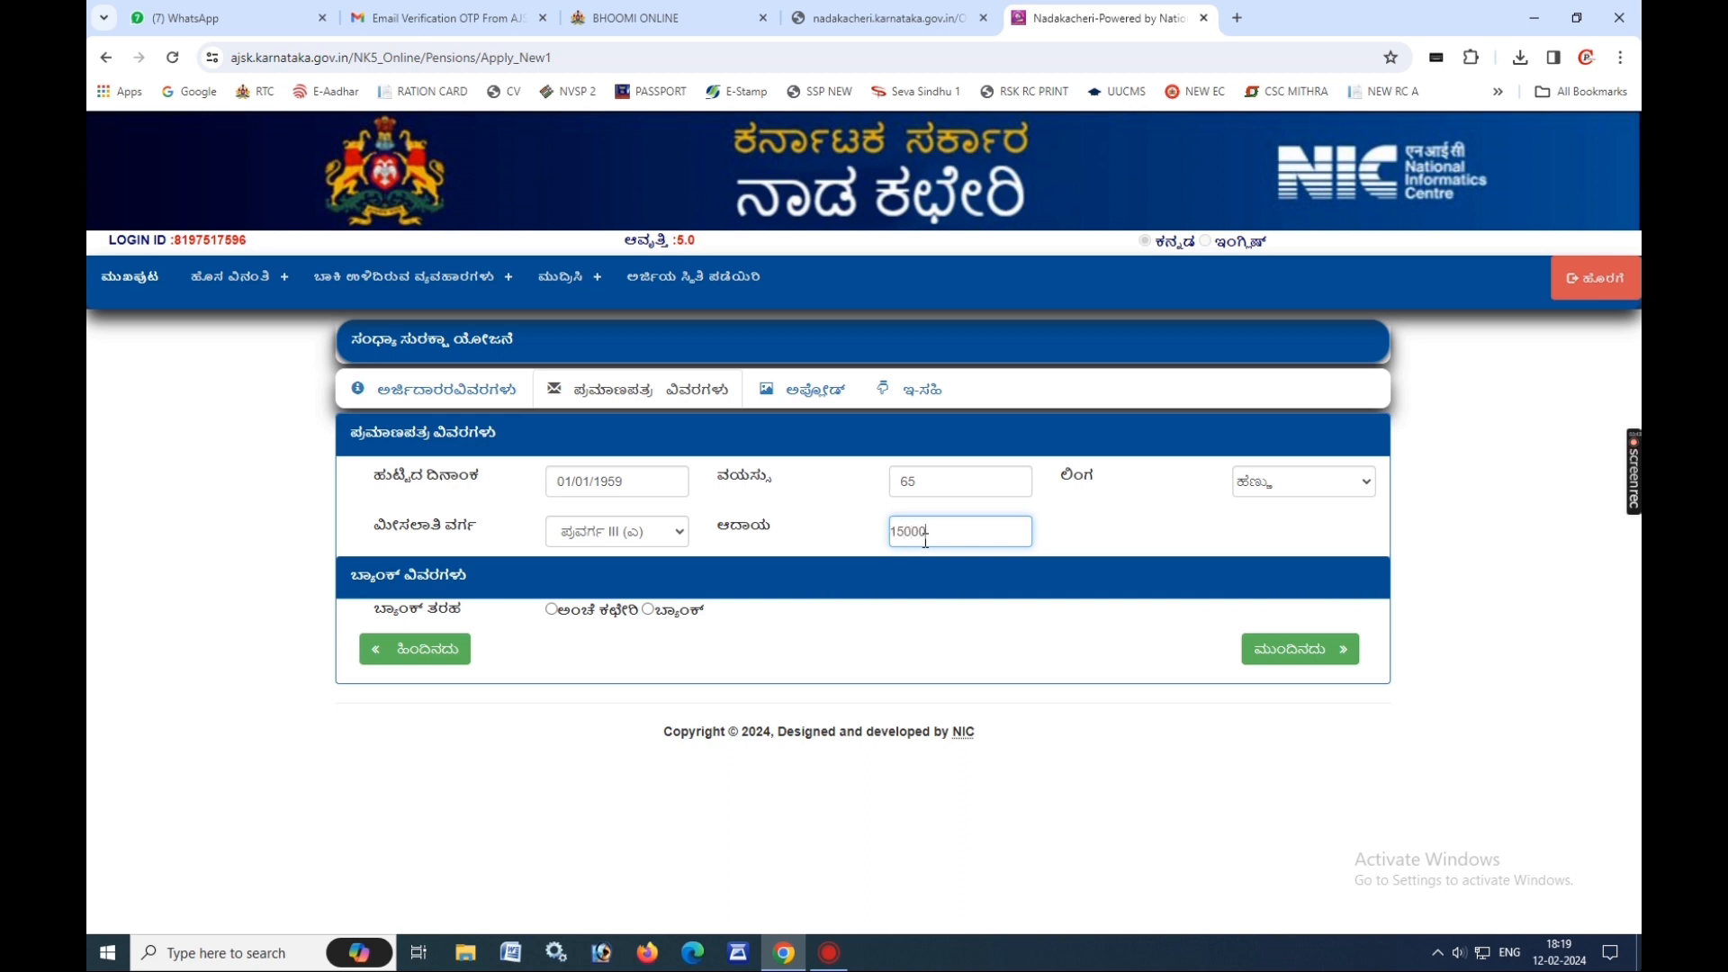
pyautogui.moveTo(394, 621); pyautogui.dragTo(526, 621)
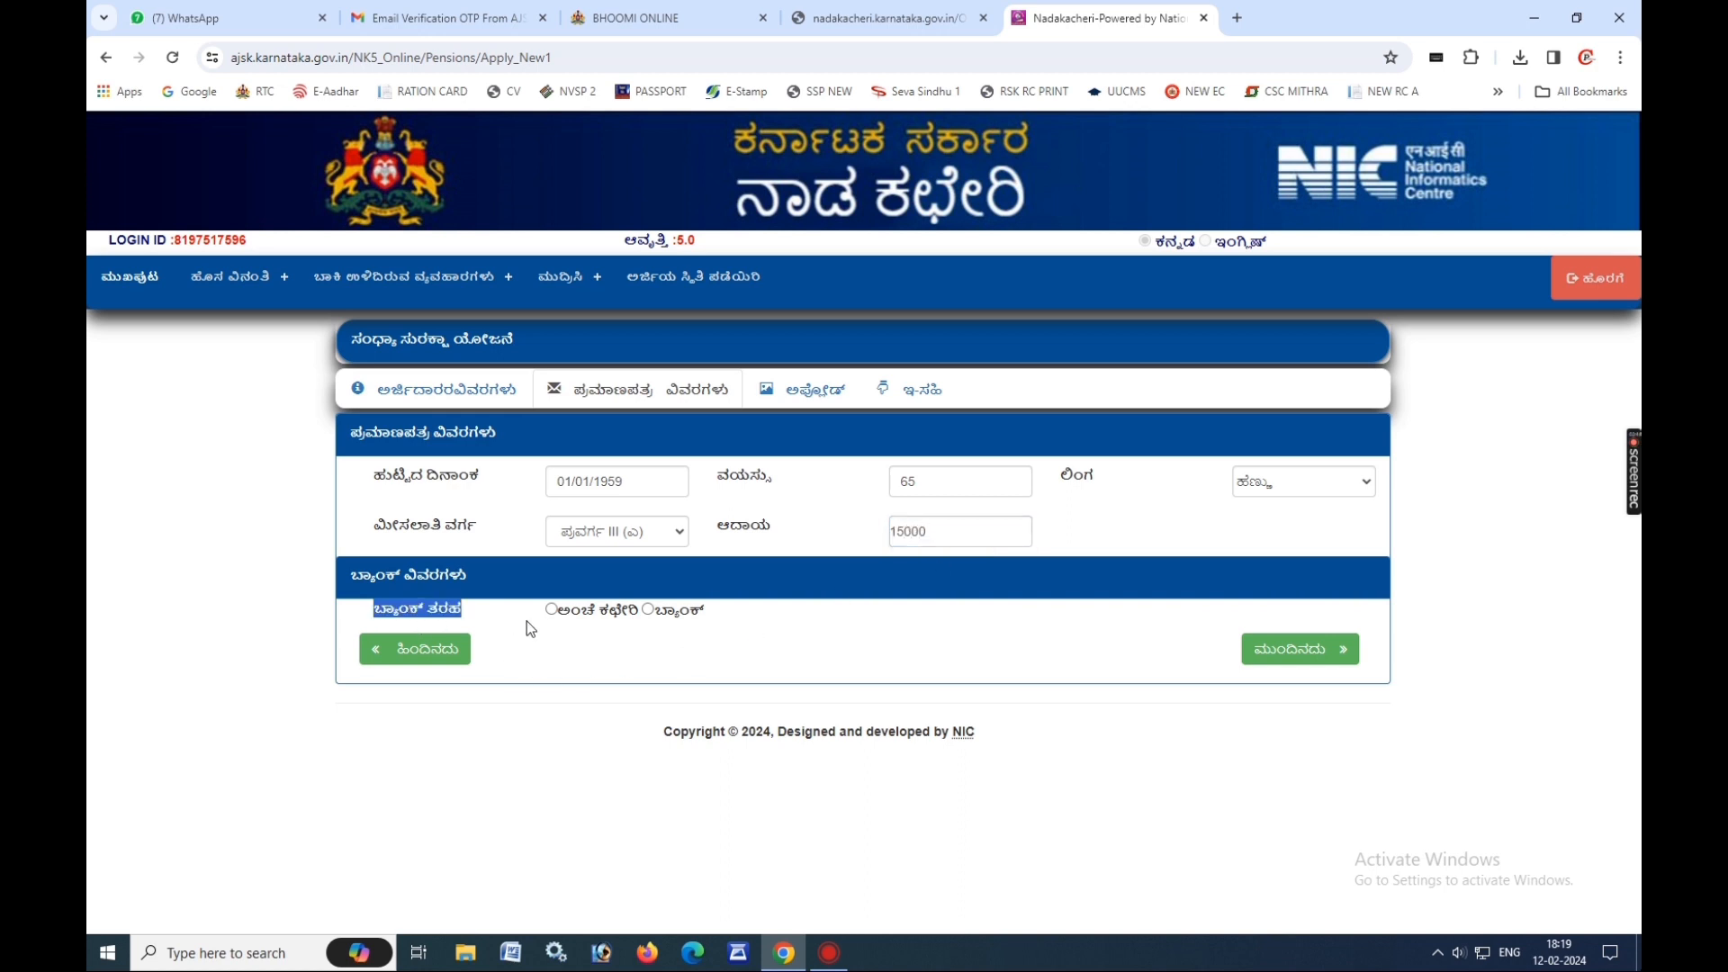
pyautogui.click(648, 611)
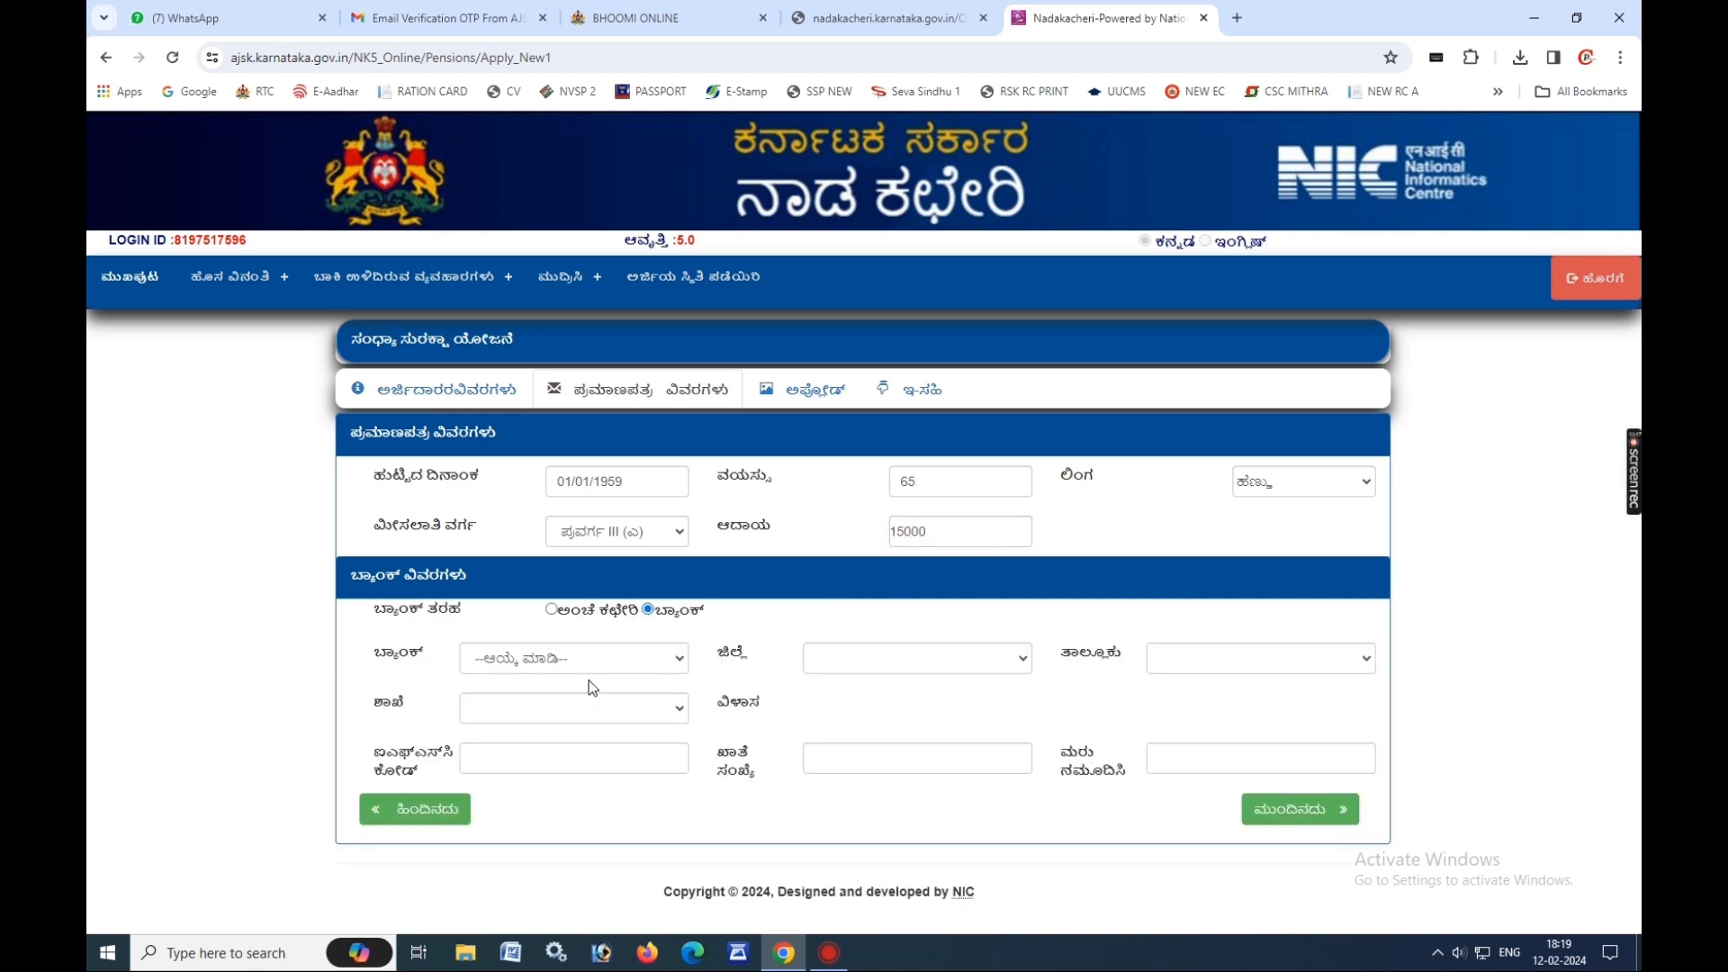
# Step: Select CANARA BANK, district ಕಲಬುರಗಿ, taluk ಗುಲ್ಬರ್ಗಾ ನಾರ್ತ್, and the KAMALAPUR branch
pyautogui.click(578, 661)
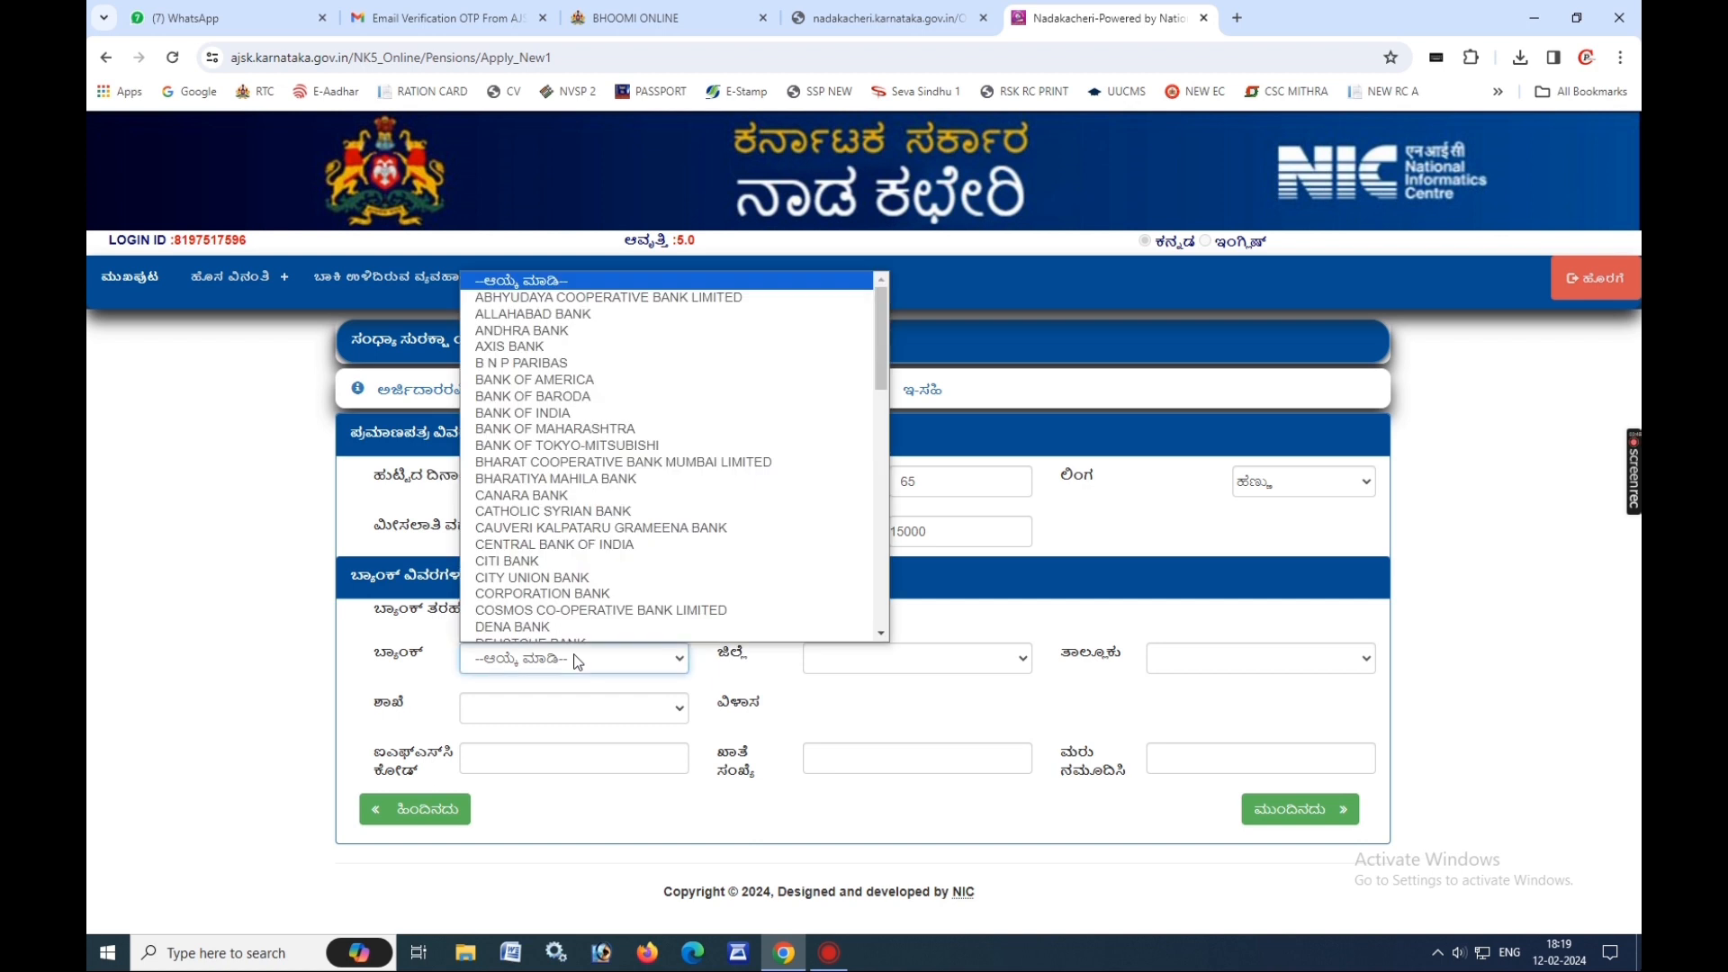
pyautogui.press('c')
pyautogui.press('Return')
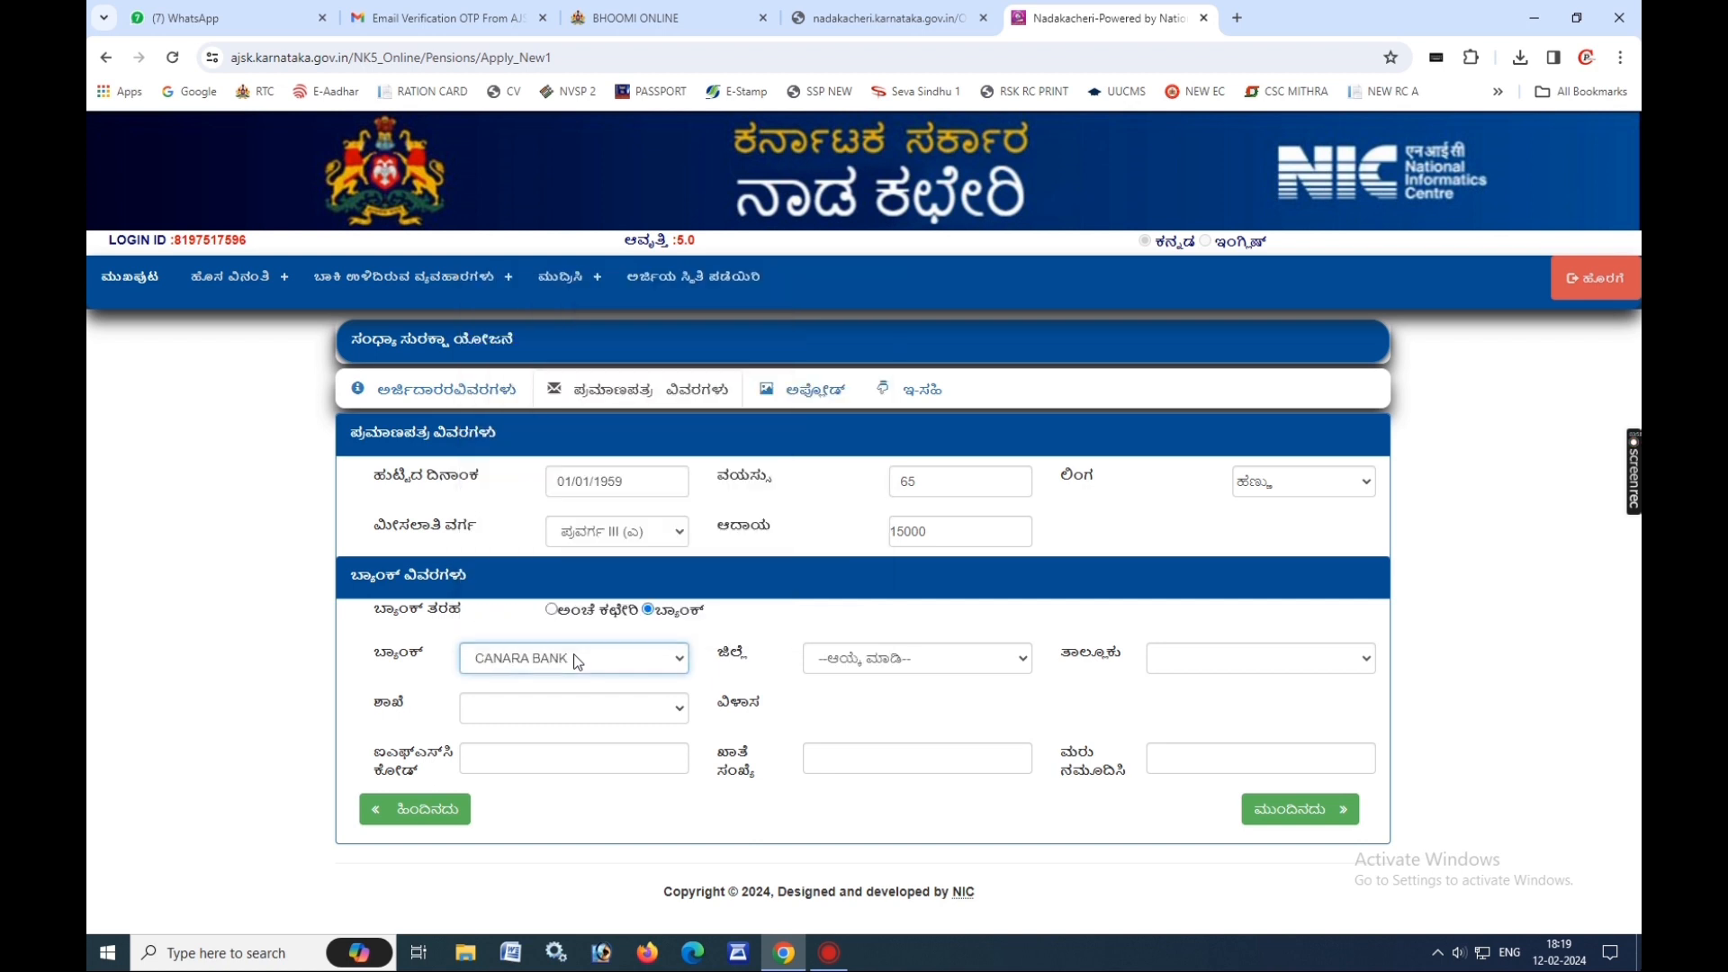
pyautogui.click(846, 666)
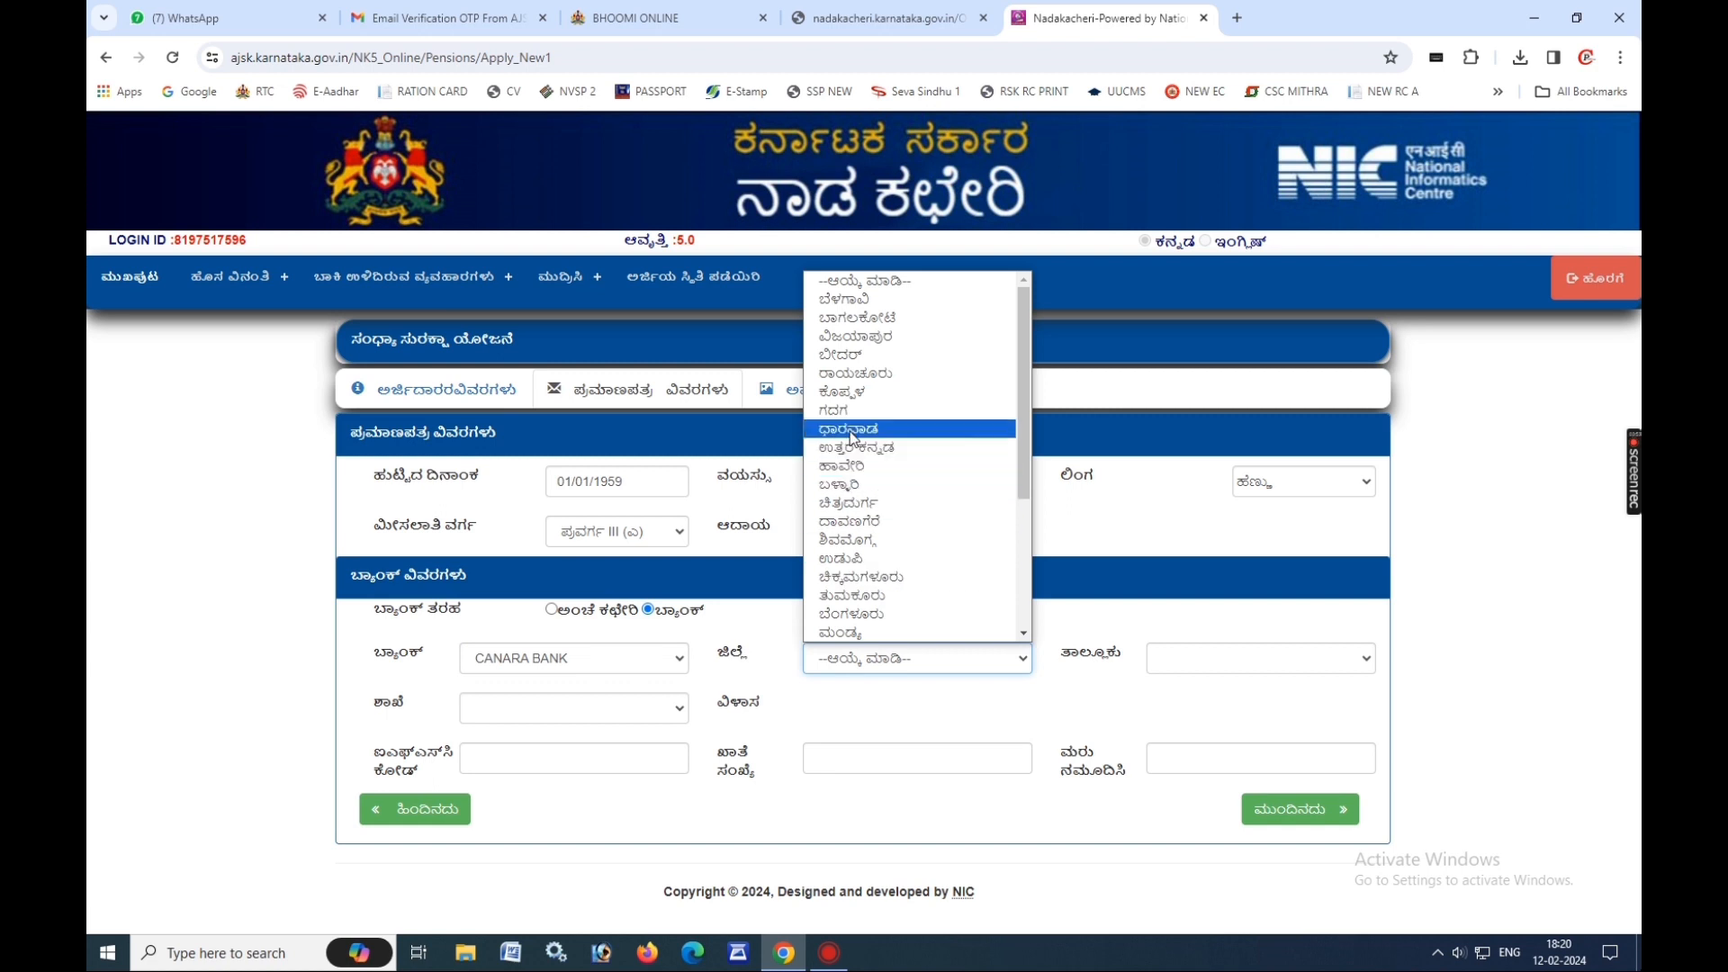
pyautogui.scroll(-3, 866, 504)
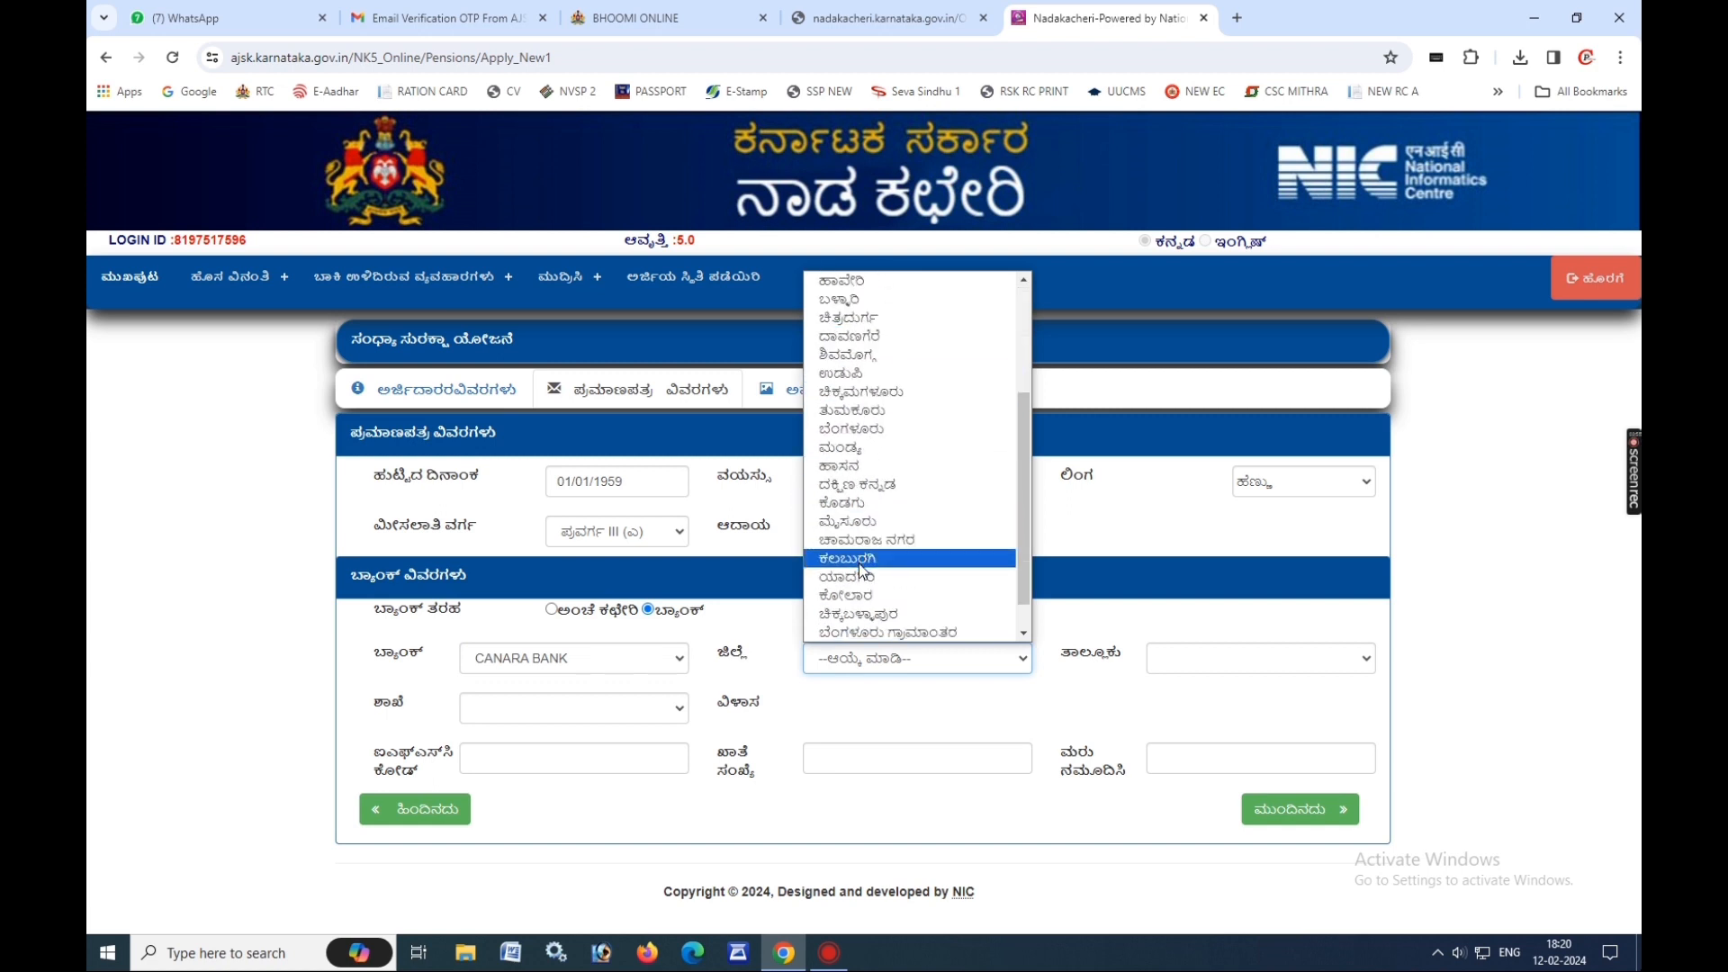
pyautogui.click(864, 560)
pyautogui.click(1175, 662)
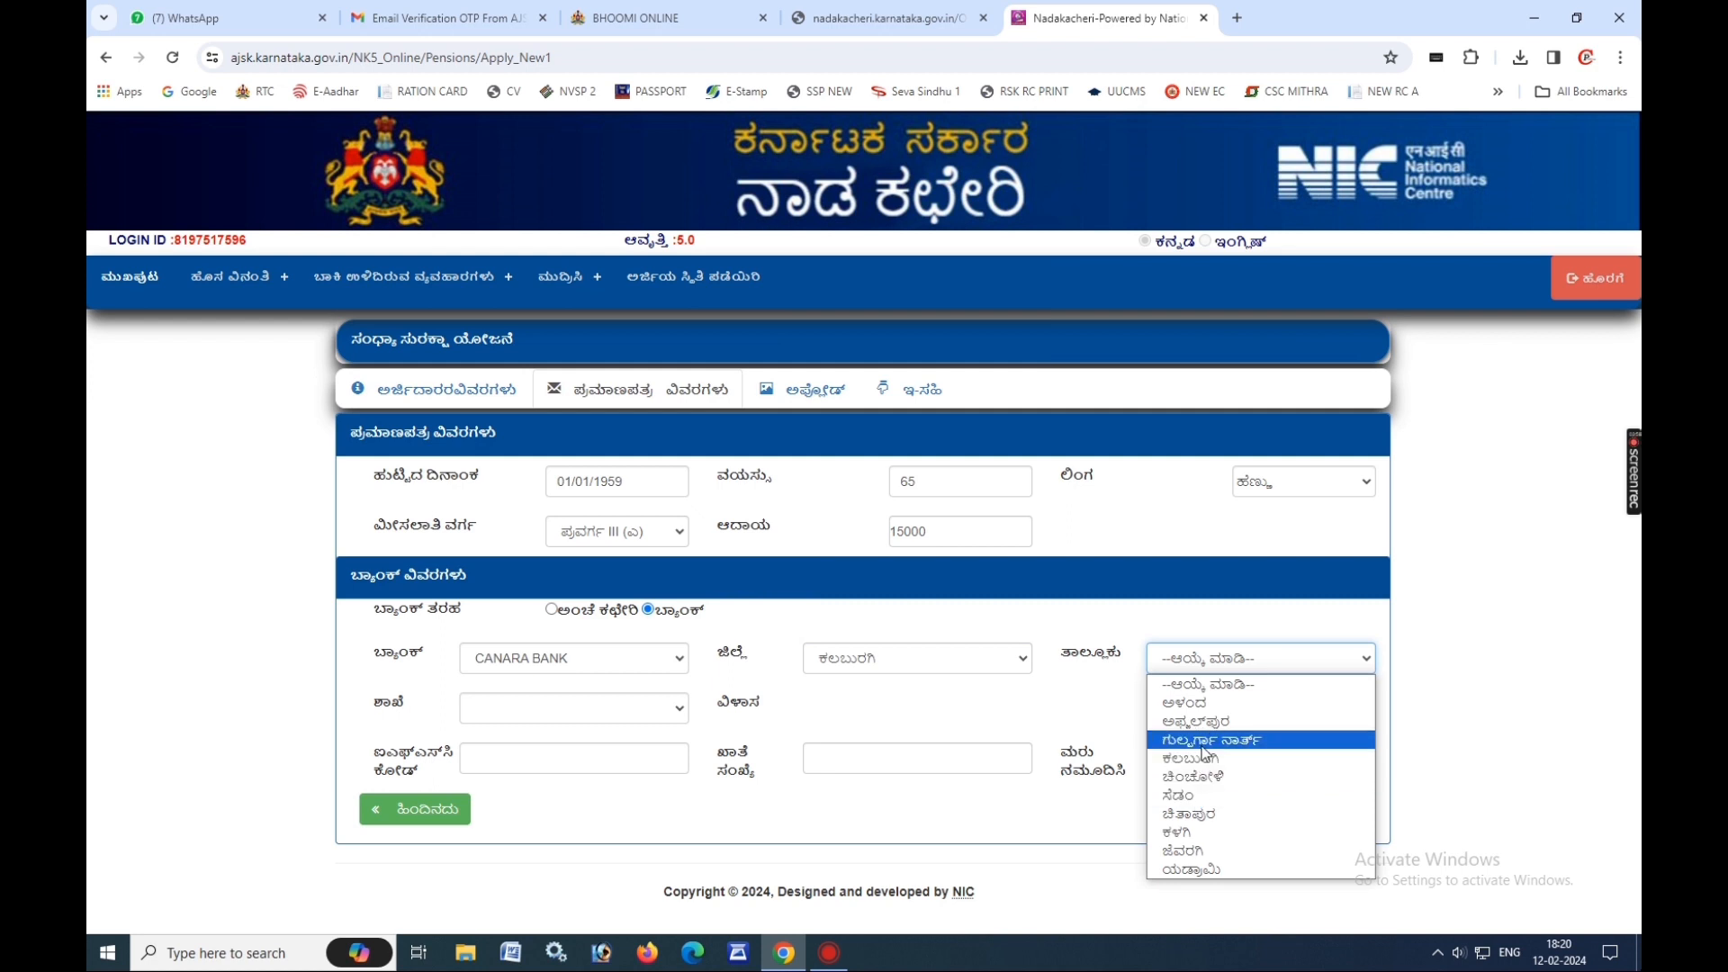
pyautogui.click(1206, 741)
pyautogui.click(569, 711)
pyautogui.scroll(-1, 562, 684)
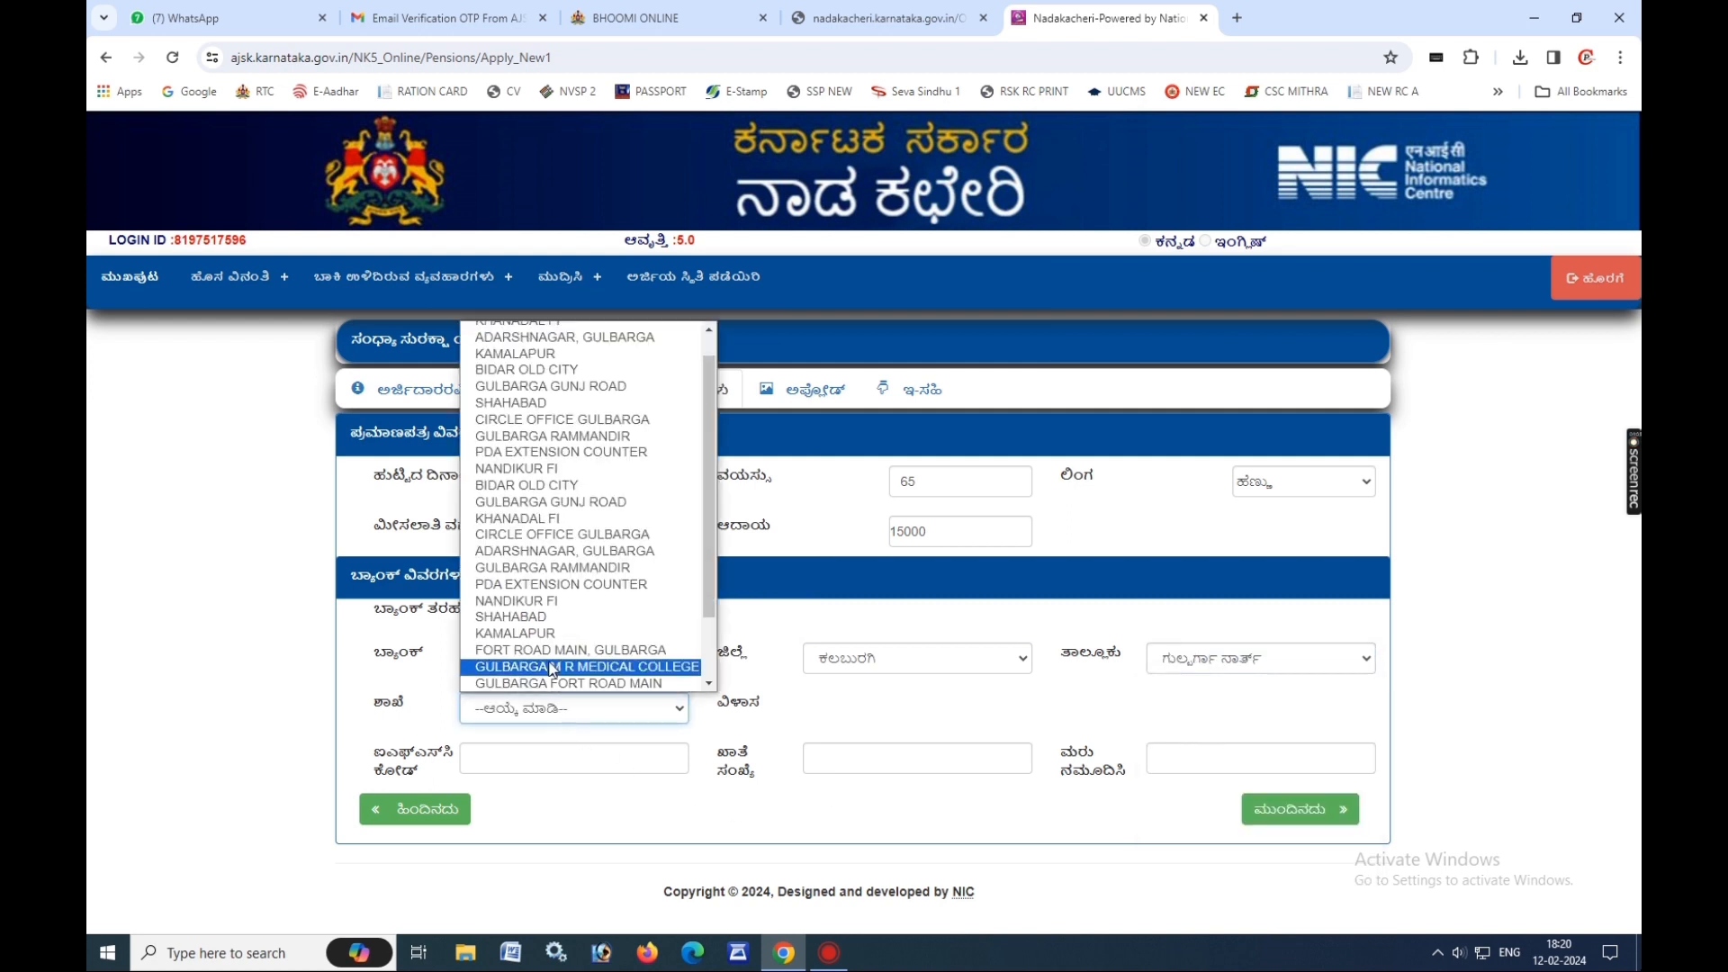
pyautogui.click(544, 635)
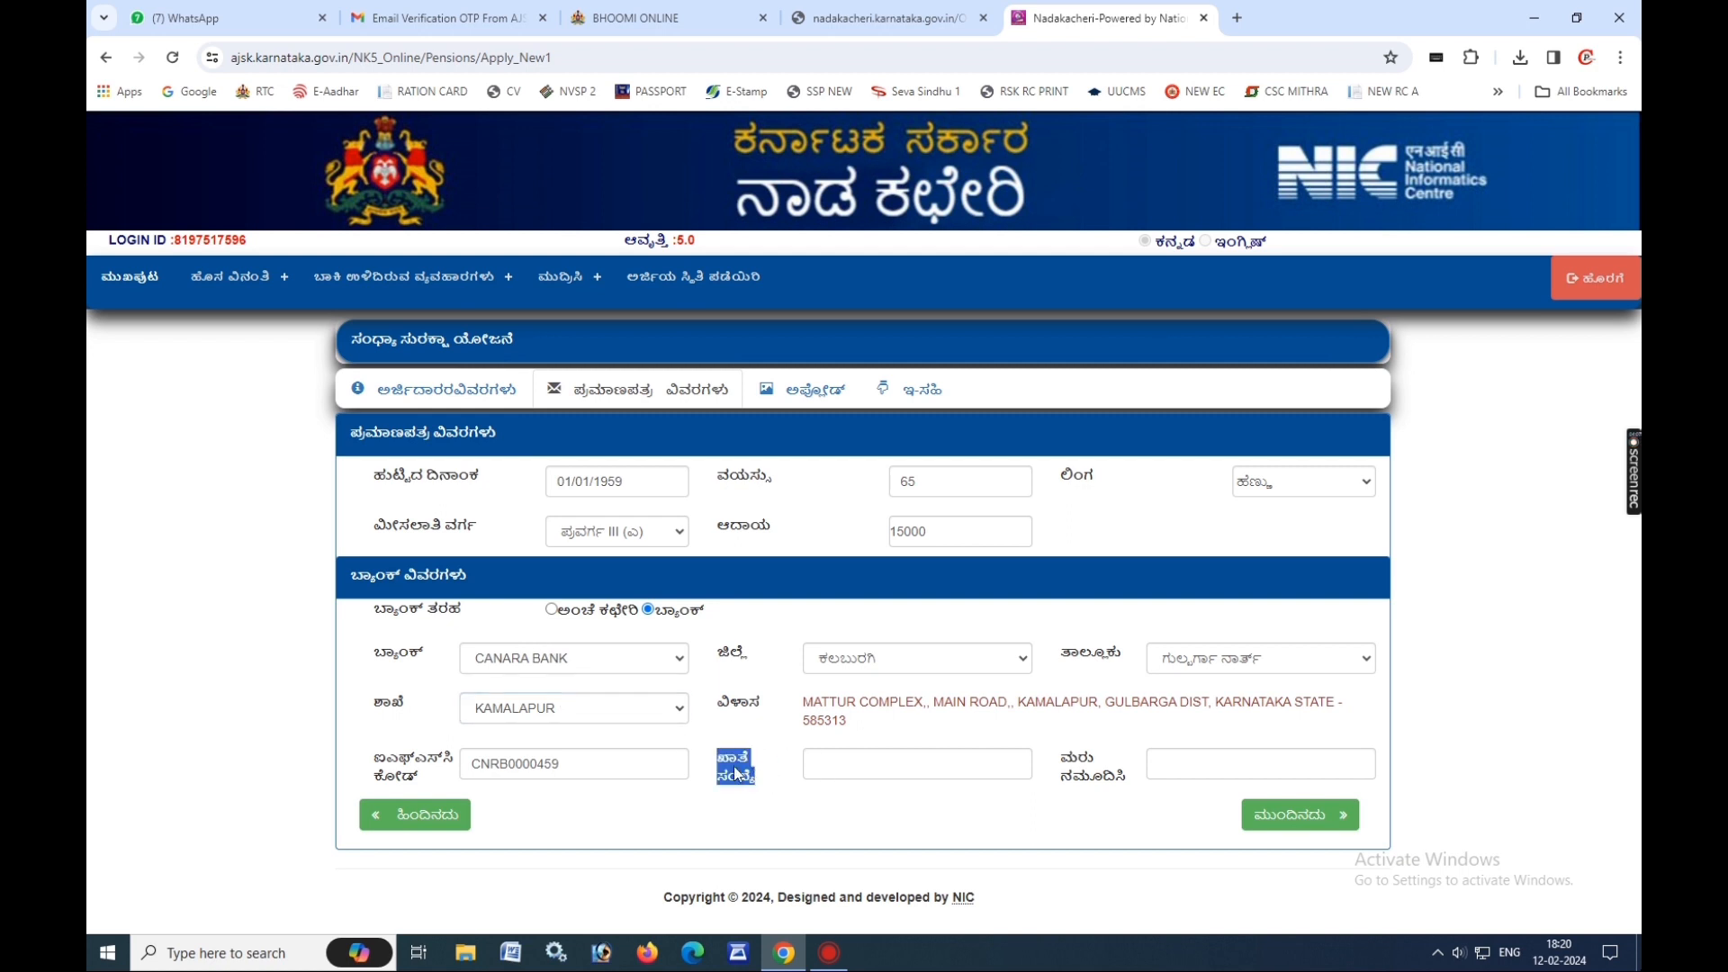
# Step: Enter and re-enter the bank account number, then continue to document upload
pyautogui.click(851, 762)
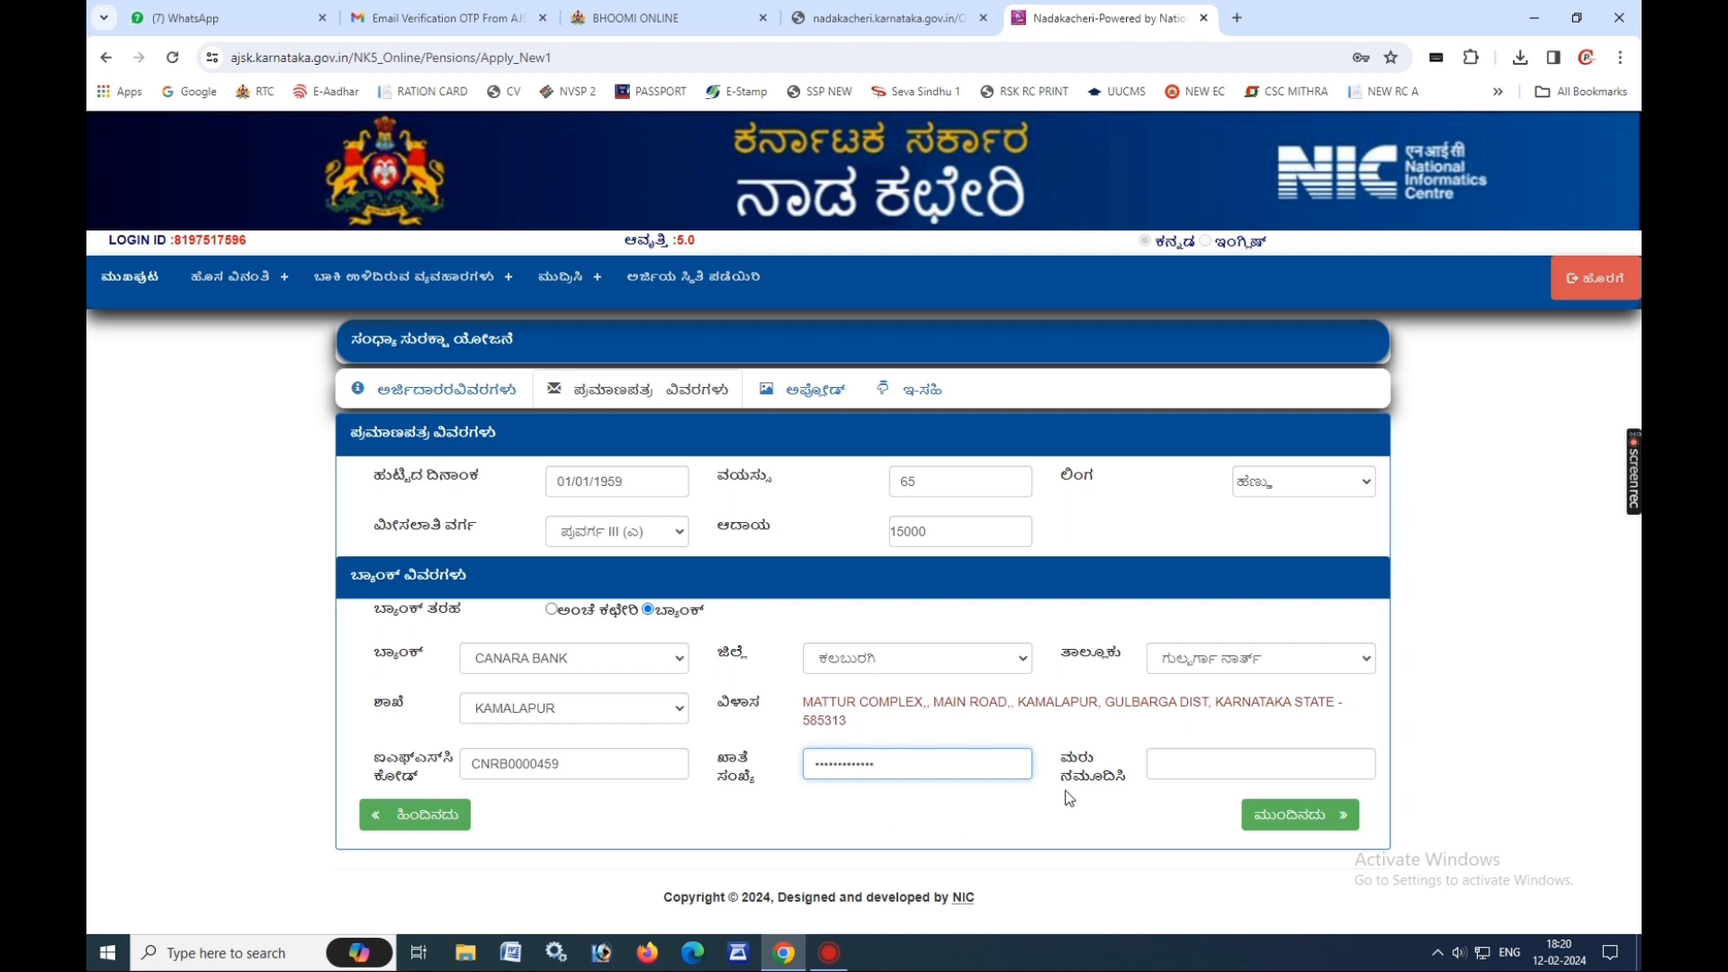
pyautogui.doubleClick(1146, 768)
pyautogui.click(1157, 764)
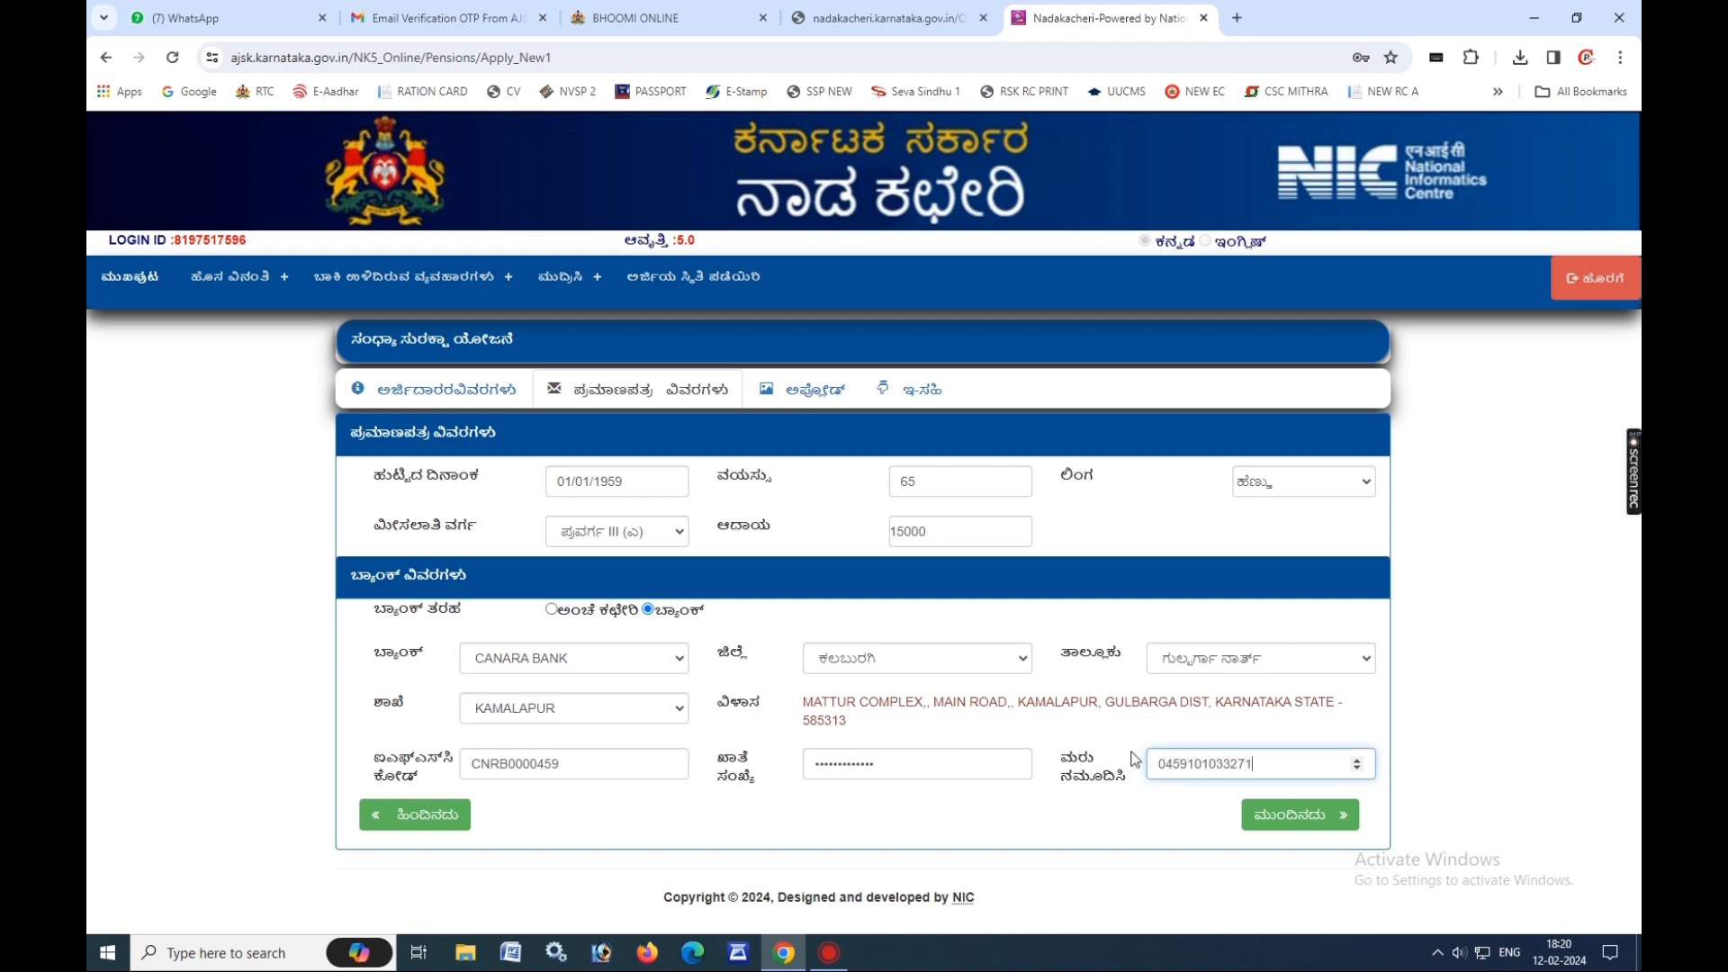
pyautogui.click(1296, 816)
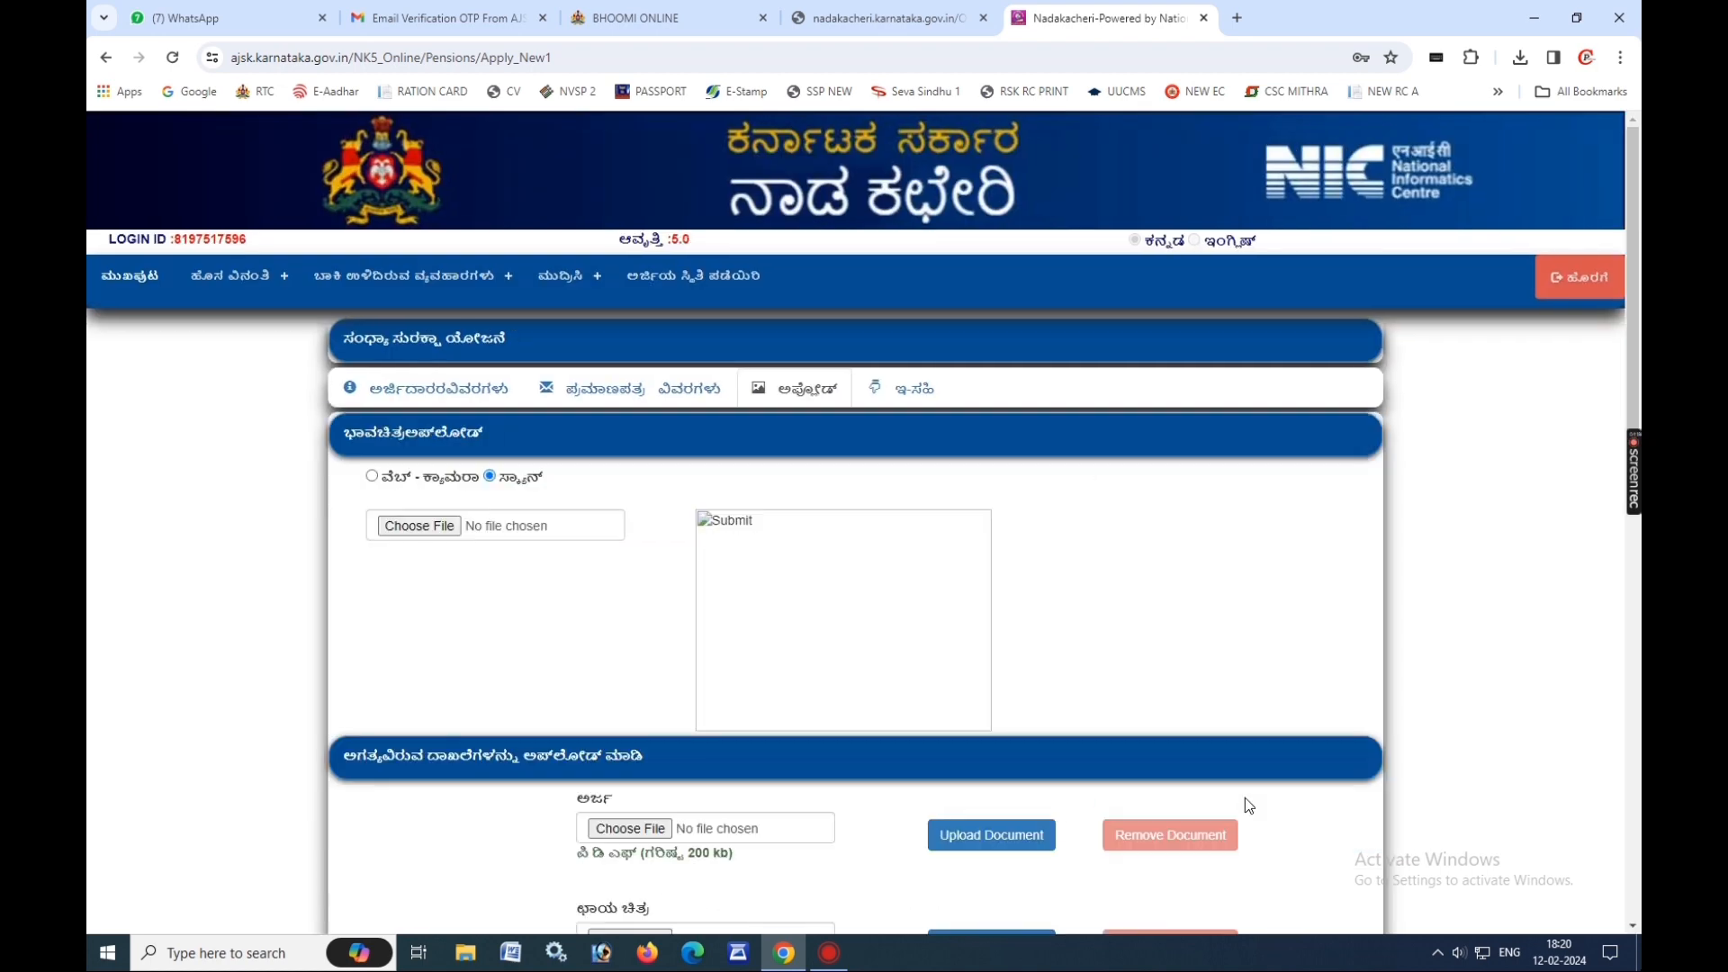
# Step: Attach the applicant's JPG photo to the form
pyautogui.click(449, 529)
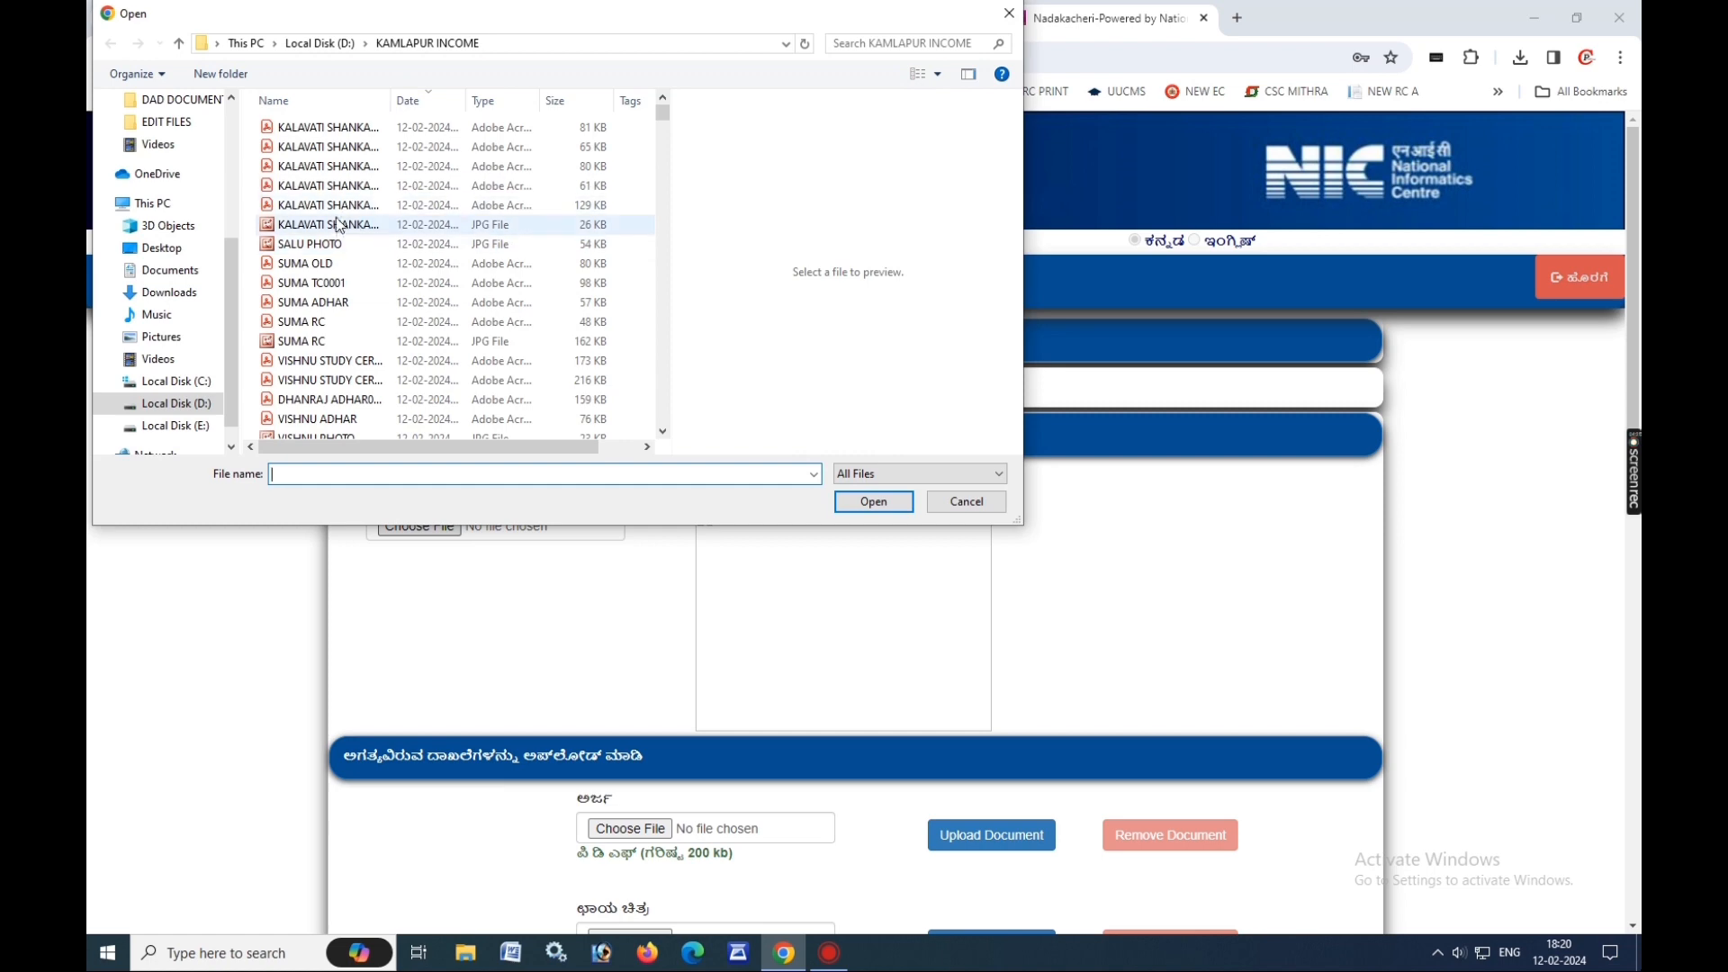
pyautogui.click(338, 225)
pyautogui.click(871, 502)
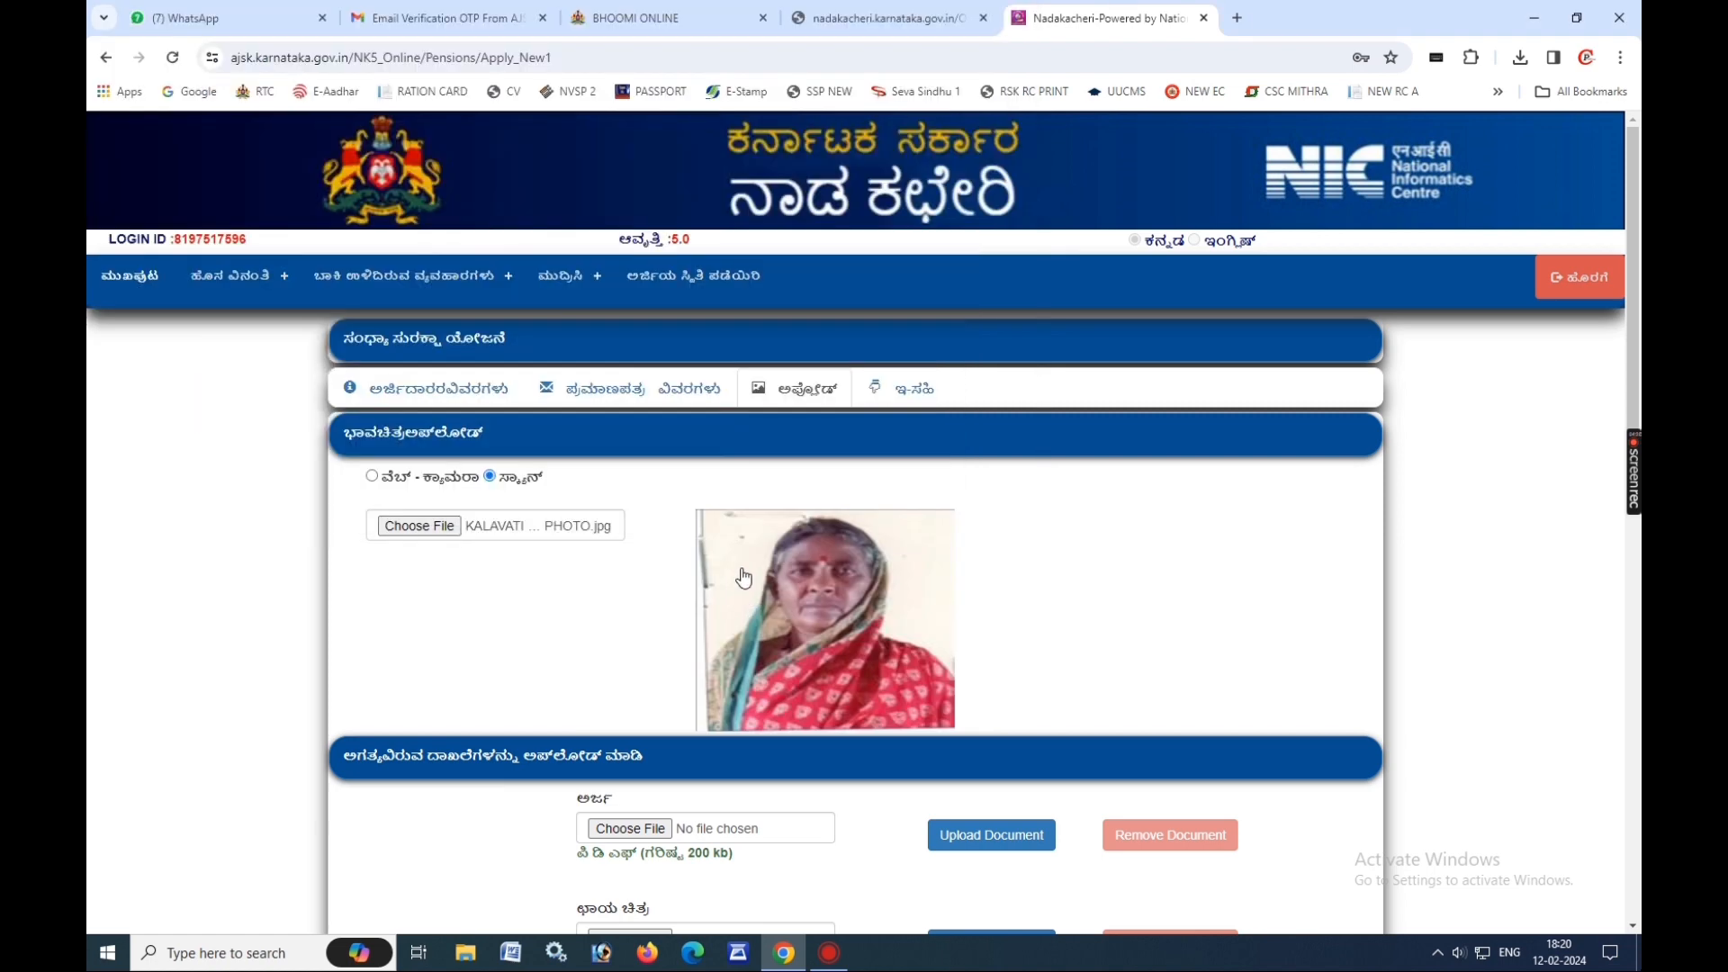
pyautogui.scroll(-2, 648, 639)
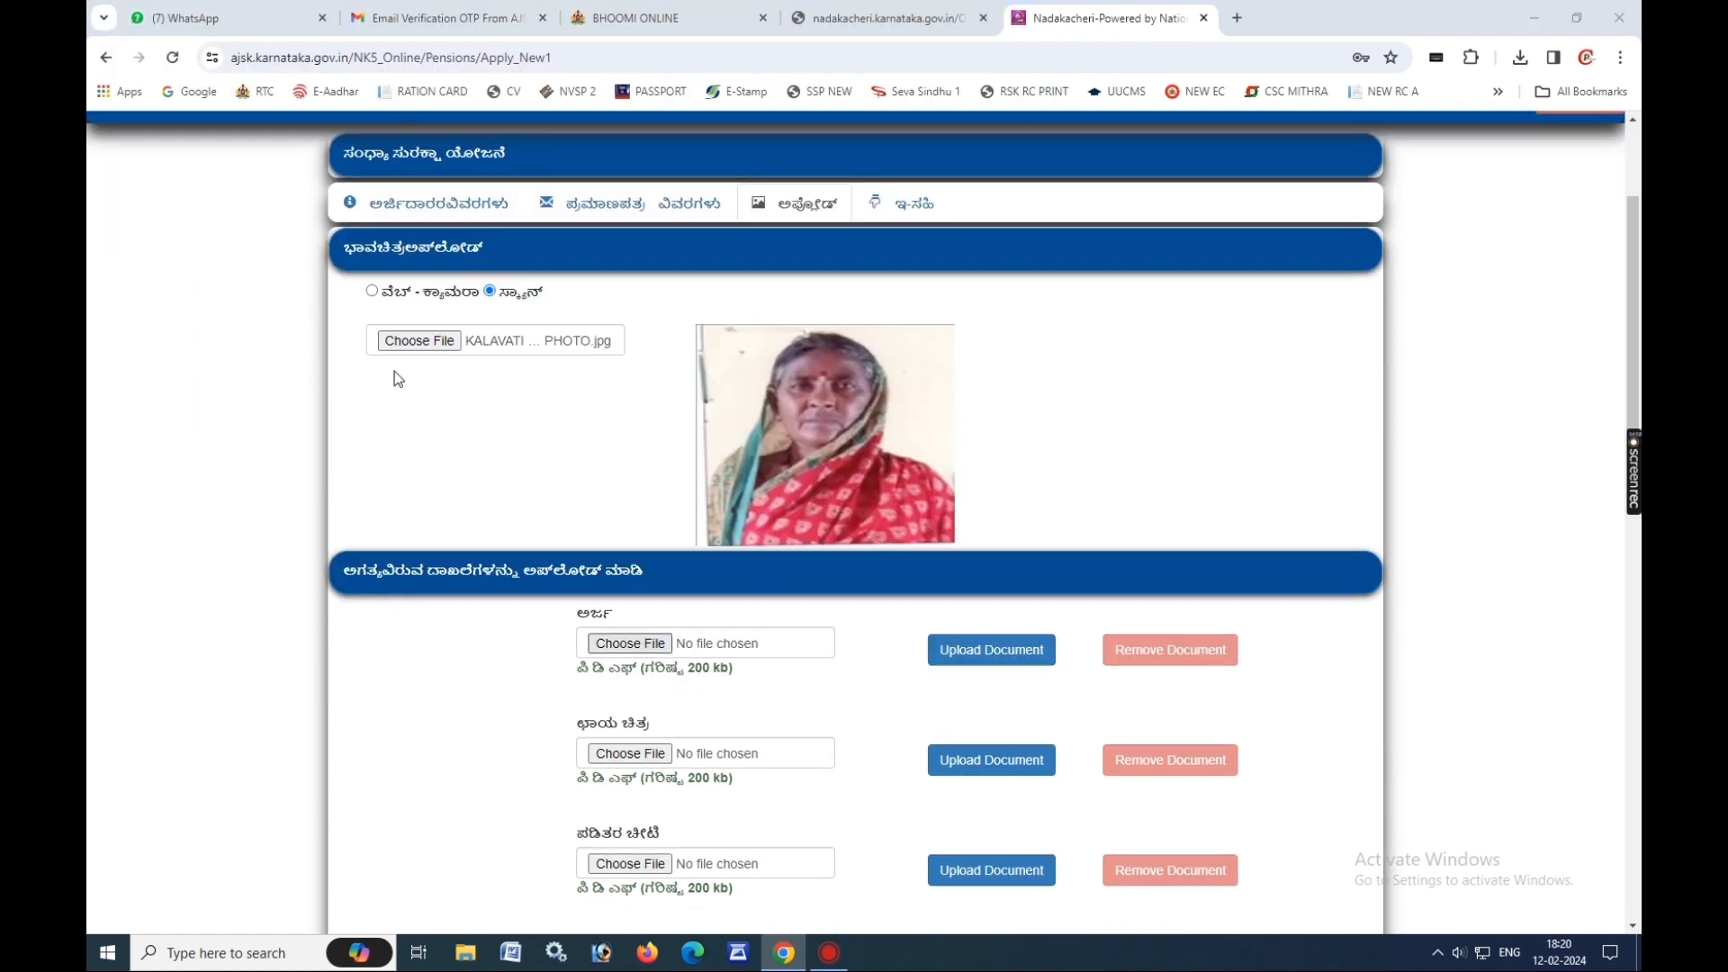
# Step: Upload the NPCI PDF as the application form document
pyautogui.click(419, 340)
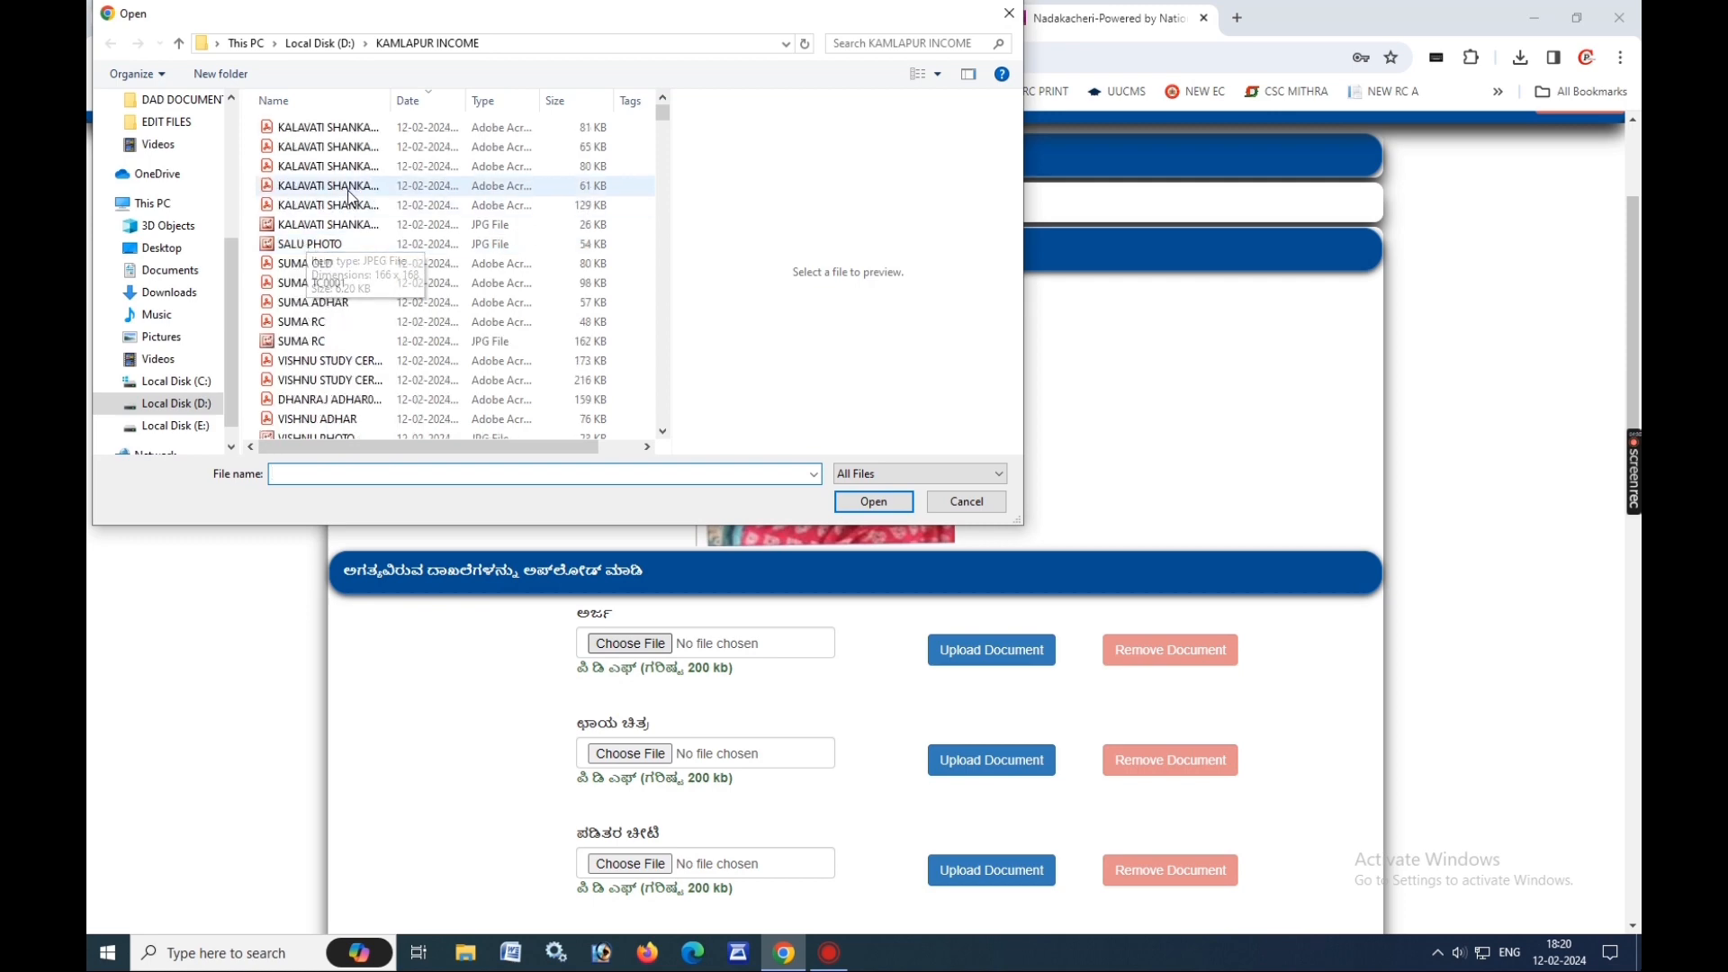
pyautogui.click(342, 186)
pyautogui.click(874, 499)
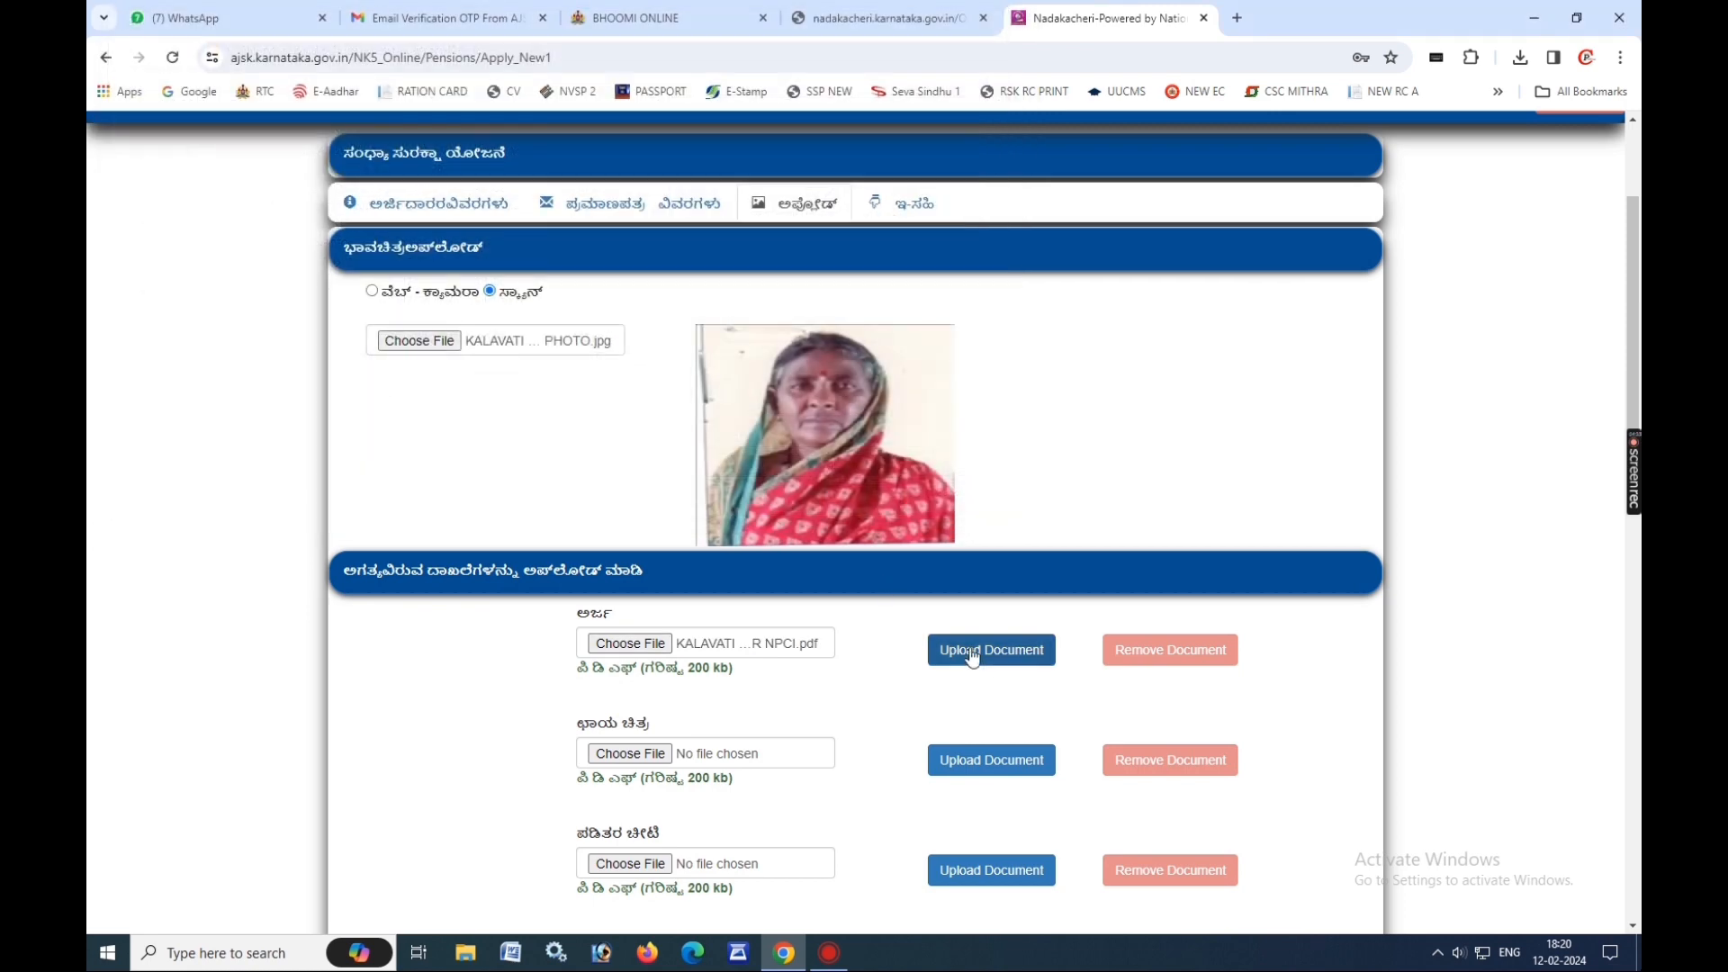
pyautogui.click(985, 652)
pyautogui.scroll(-4, 888, 673)
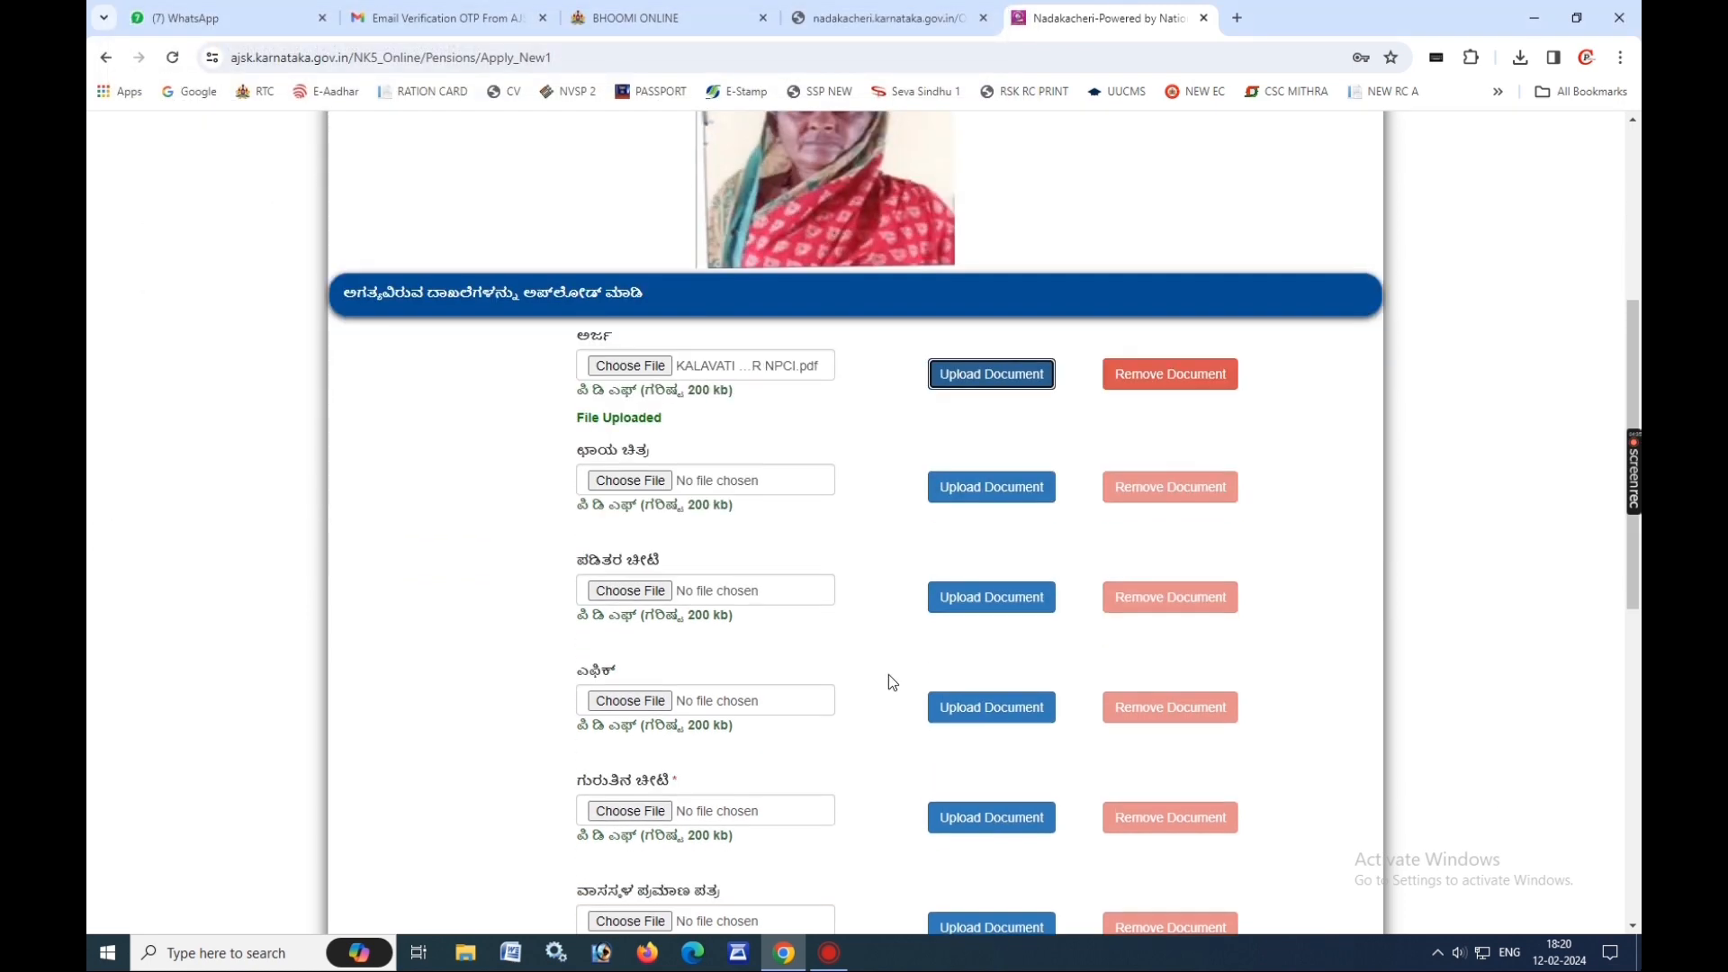
pyautogui.scroll(-6, 632, 551)
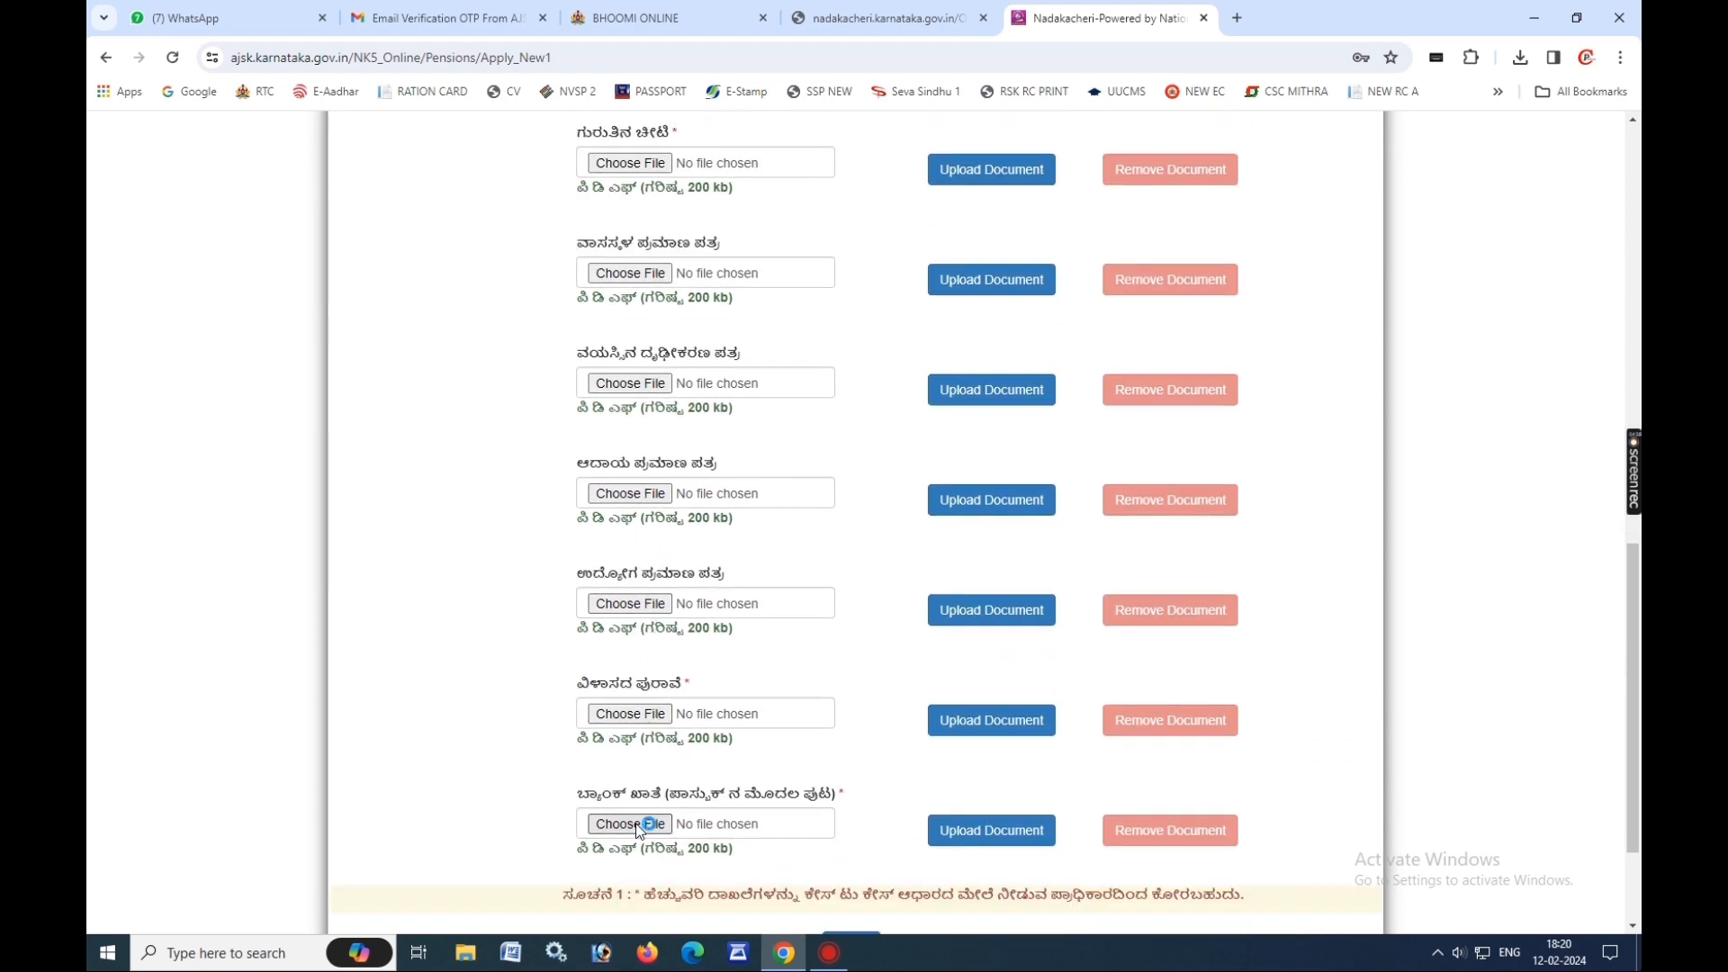
# Step: Attach and upload the bank passbook PDF in the bank passbook row
pyautogui.click(638, 825)
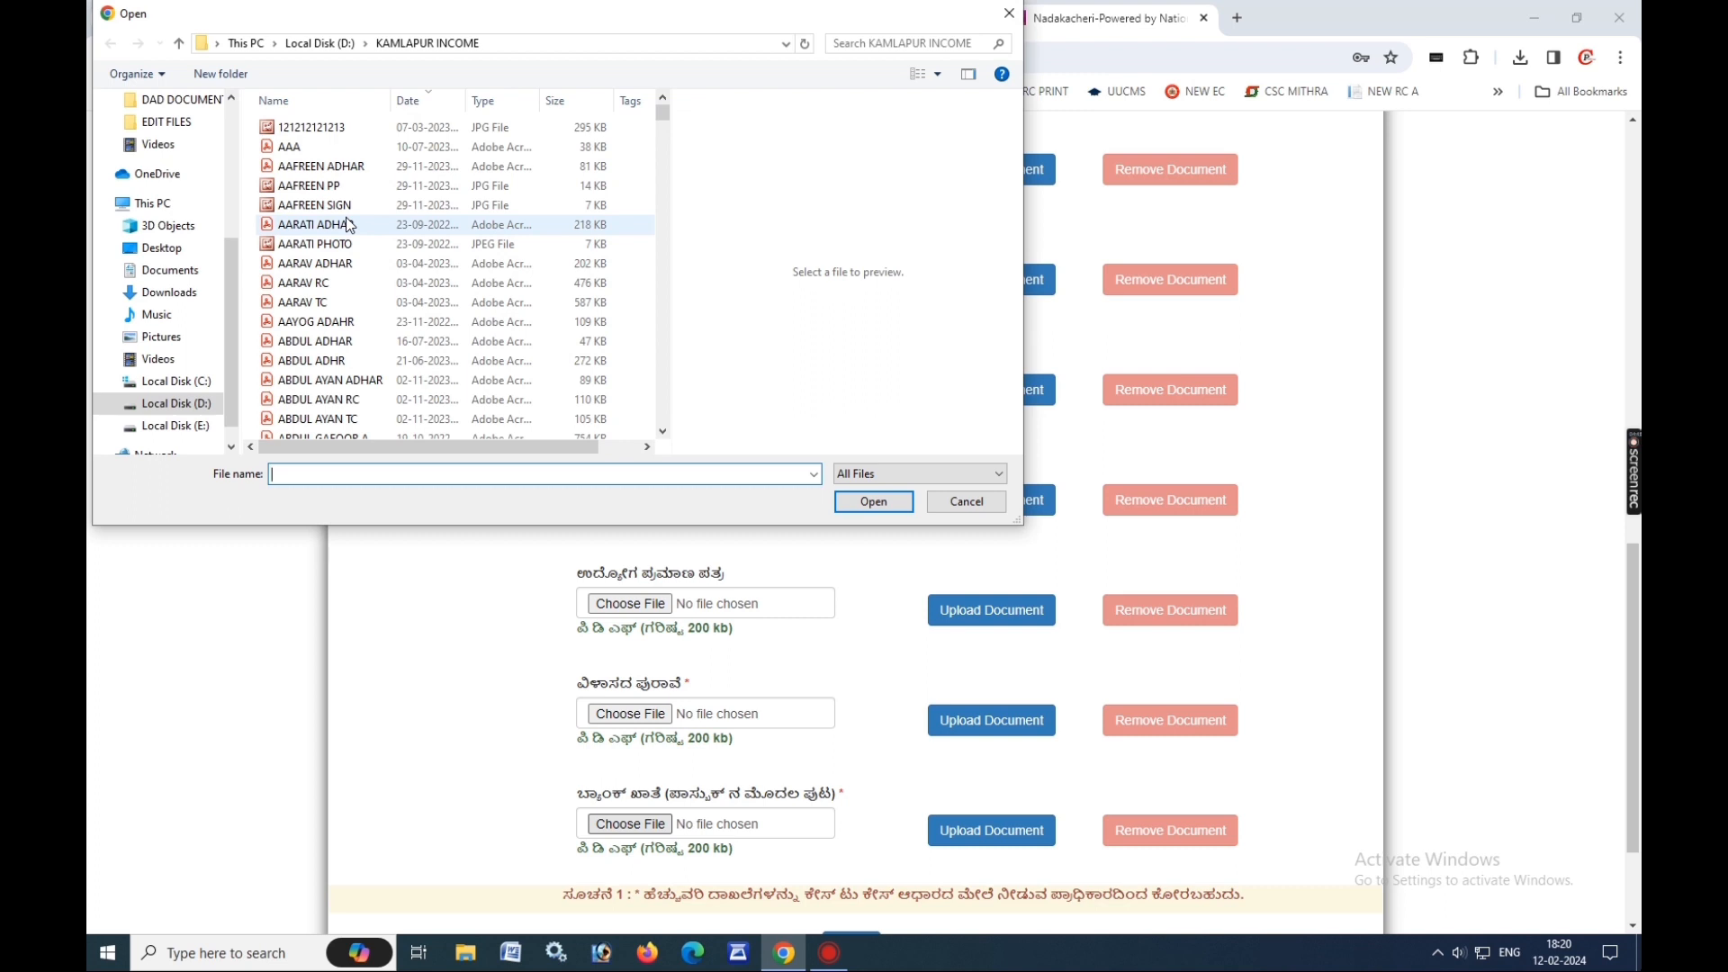
pyautogui.click(361, 168)
pyautogui.click(370, 150)
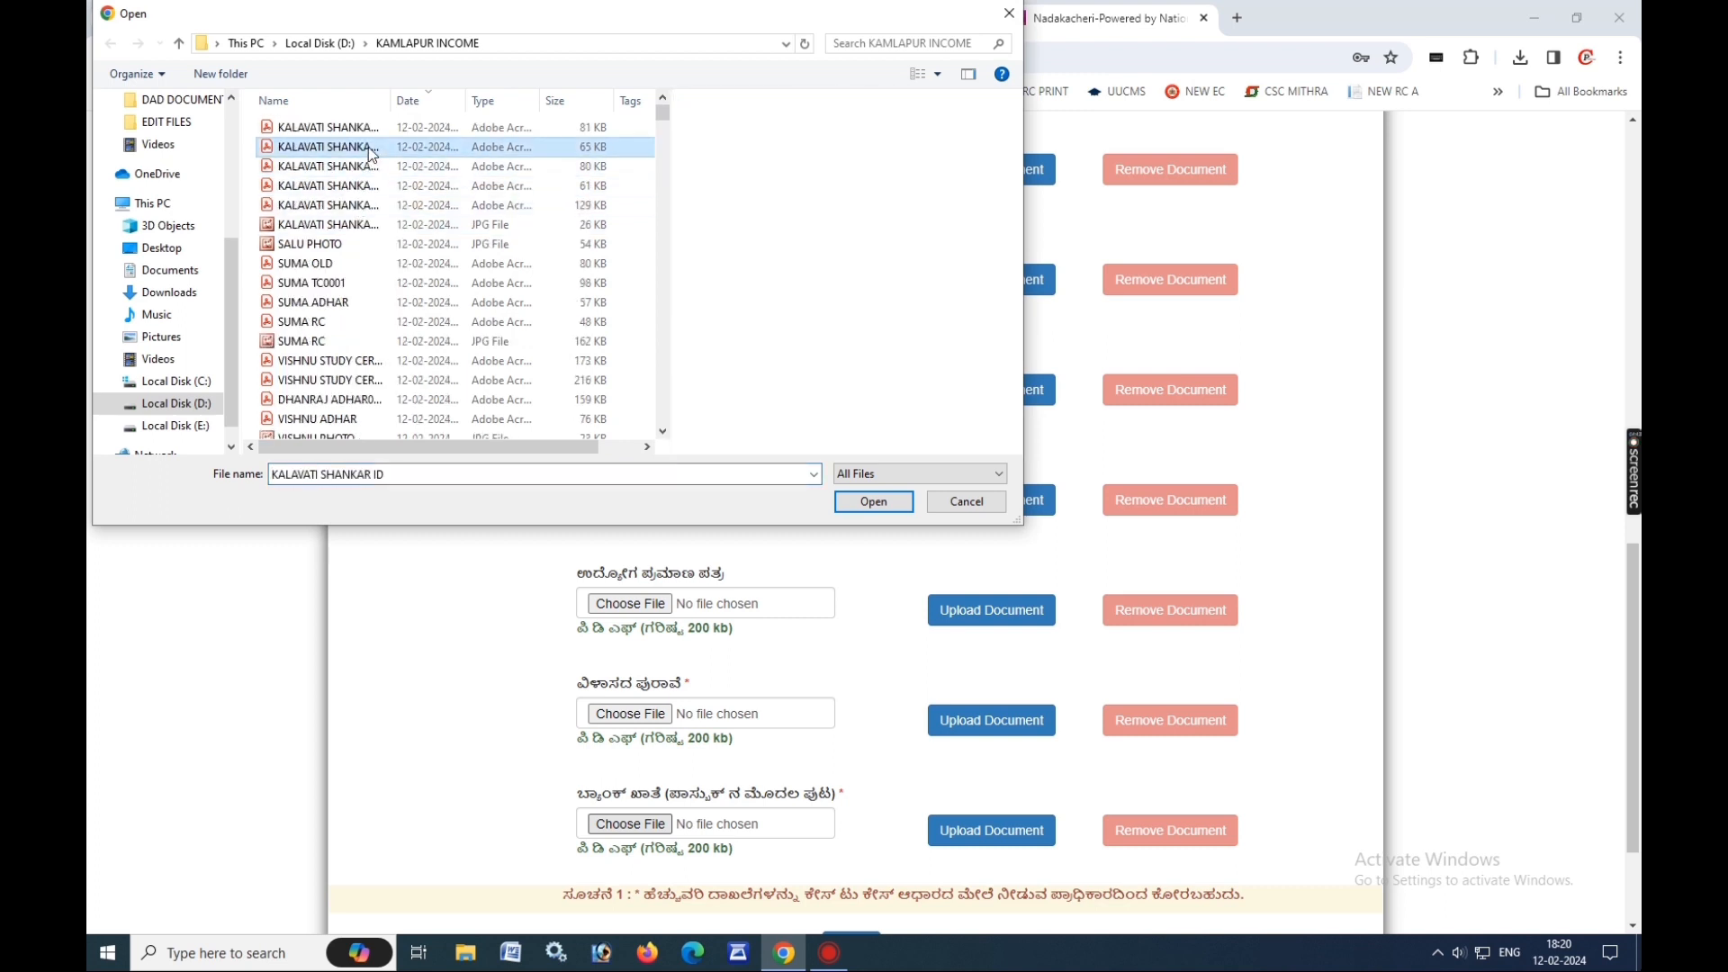
pyautogui.click(377, 135)
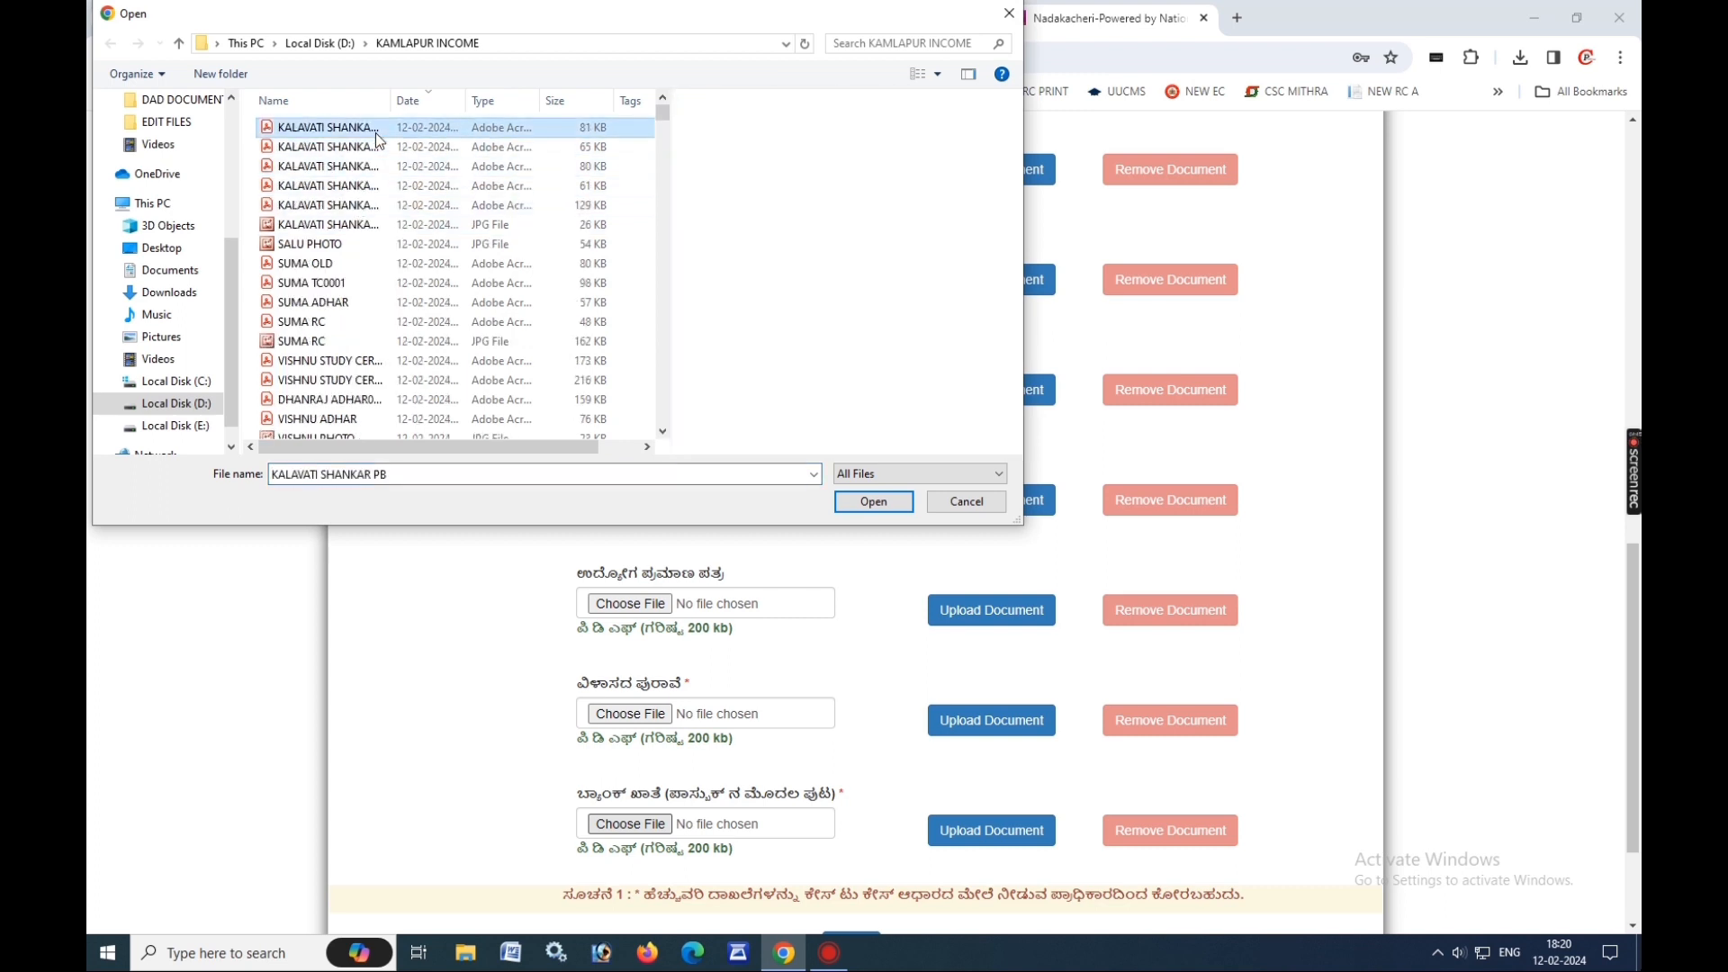
pyautogui.click(889, 510)
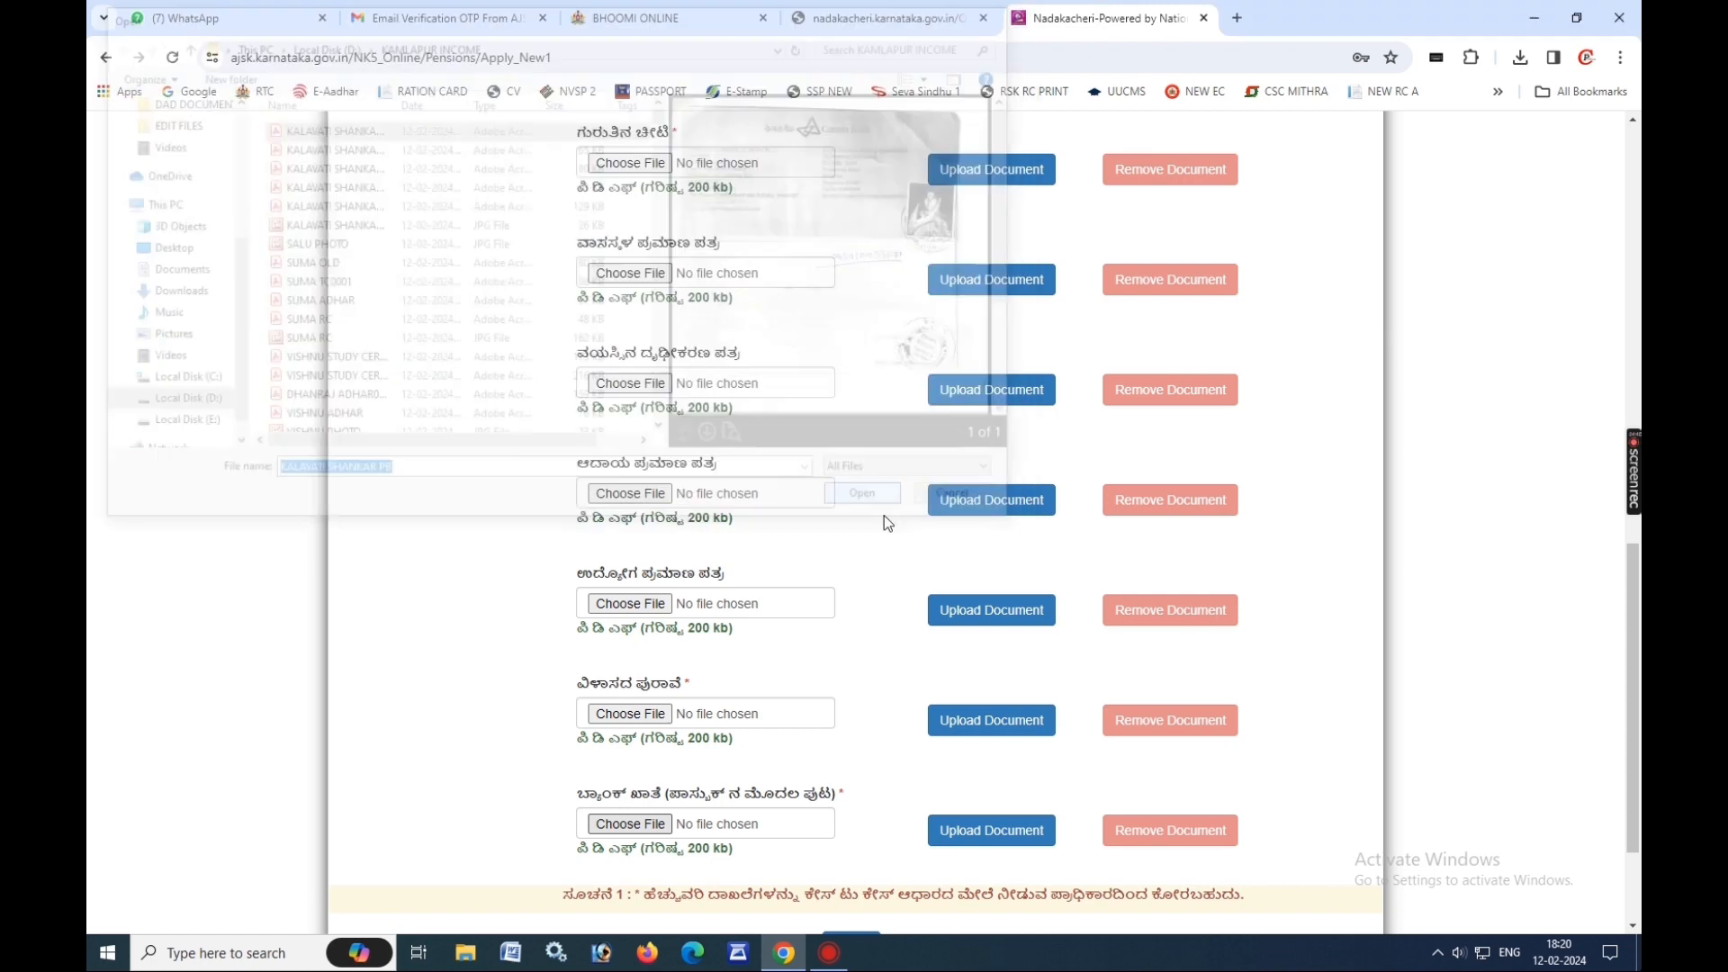
pyautogui.click(983, 834)
# Step: Upload the Aadhaar PDF as the address proof document
pyautogui.click(630, 714)
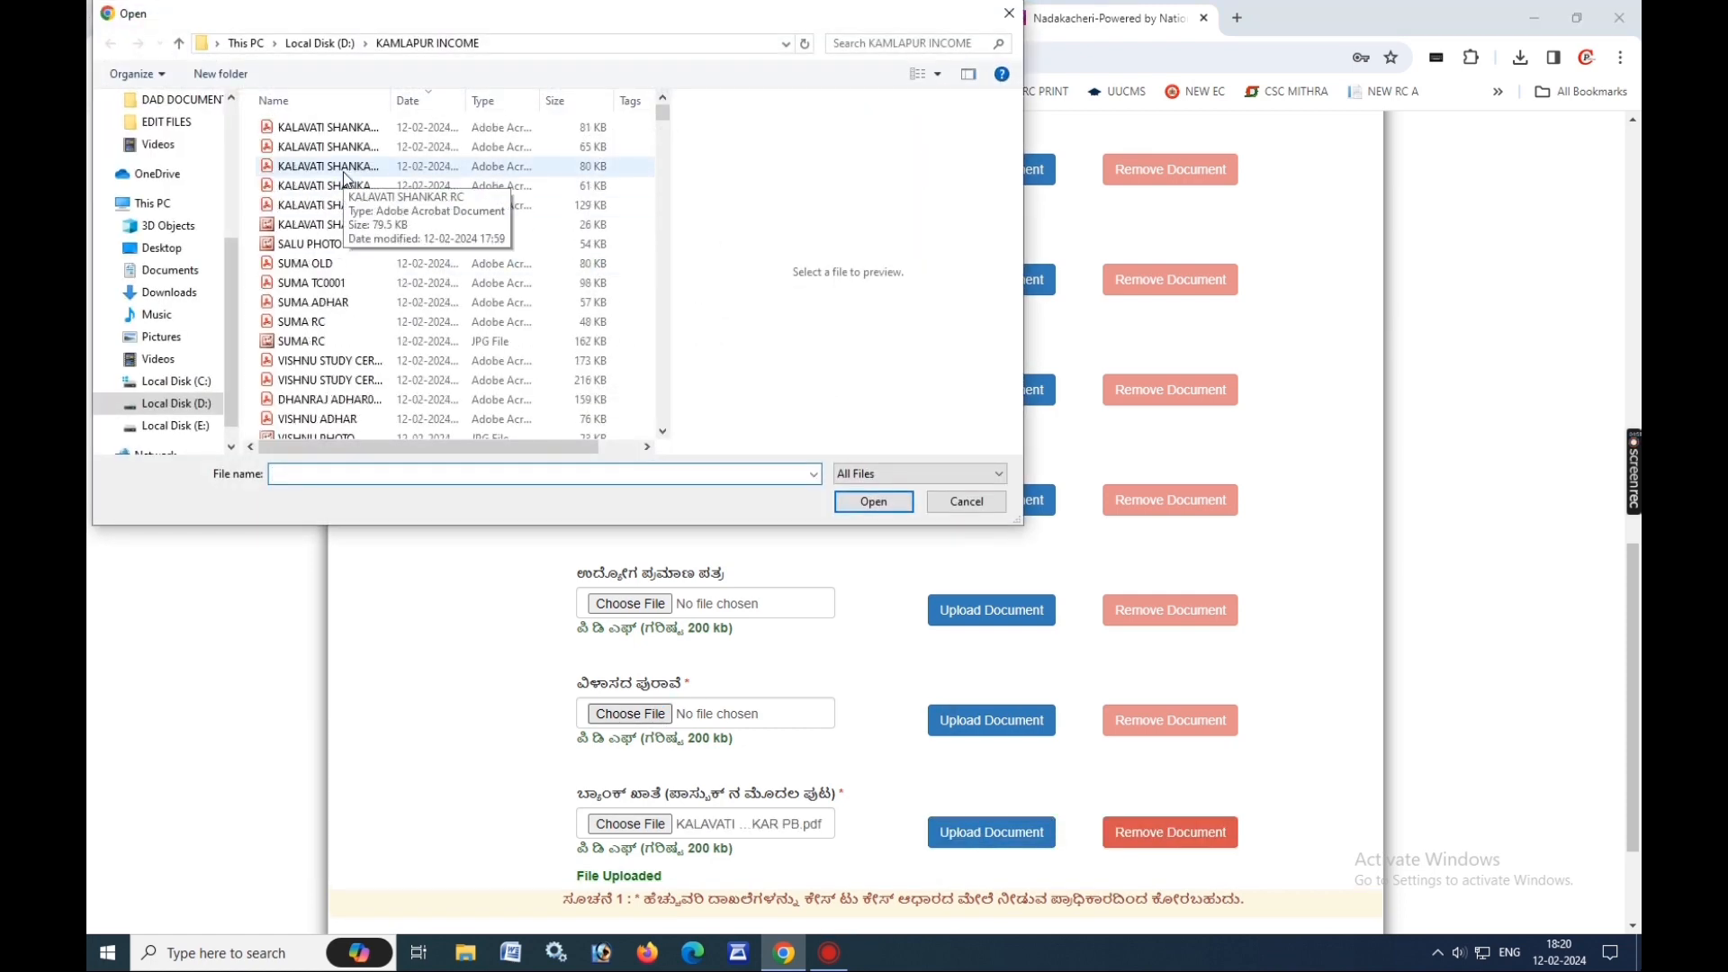
pyautogui.click(347, 168)
pyautogui.click(350, 188)
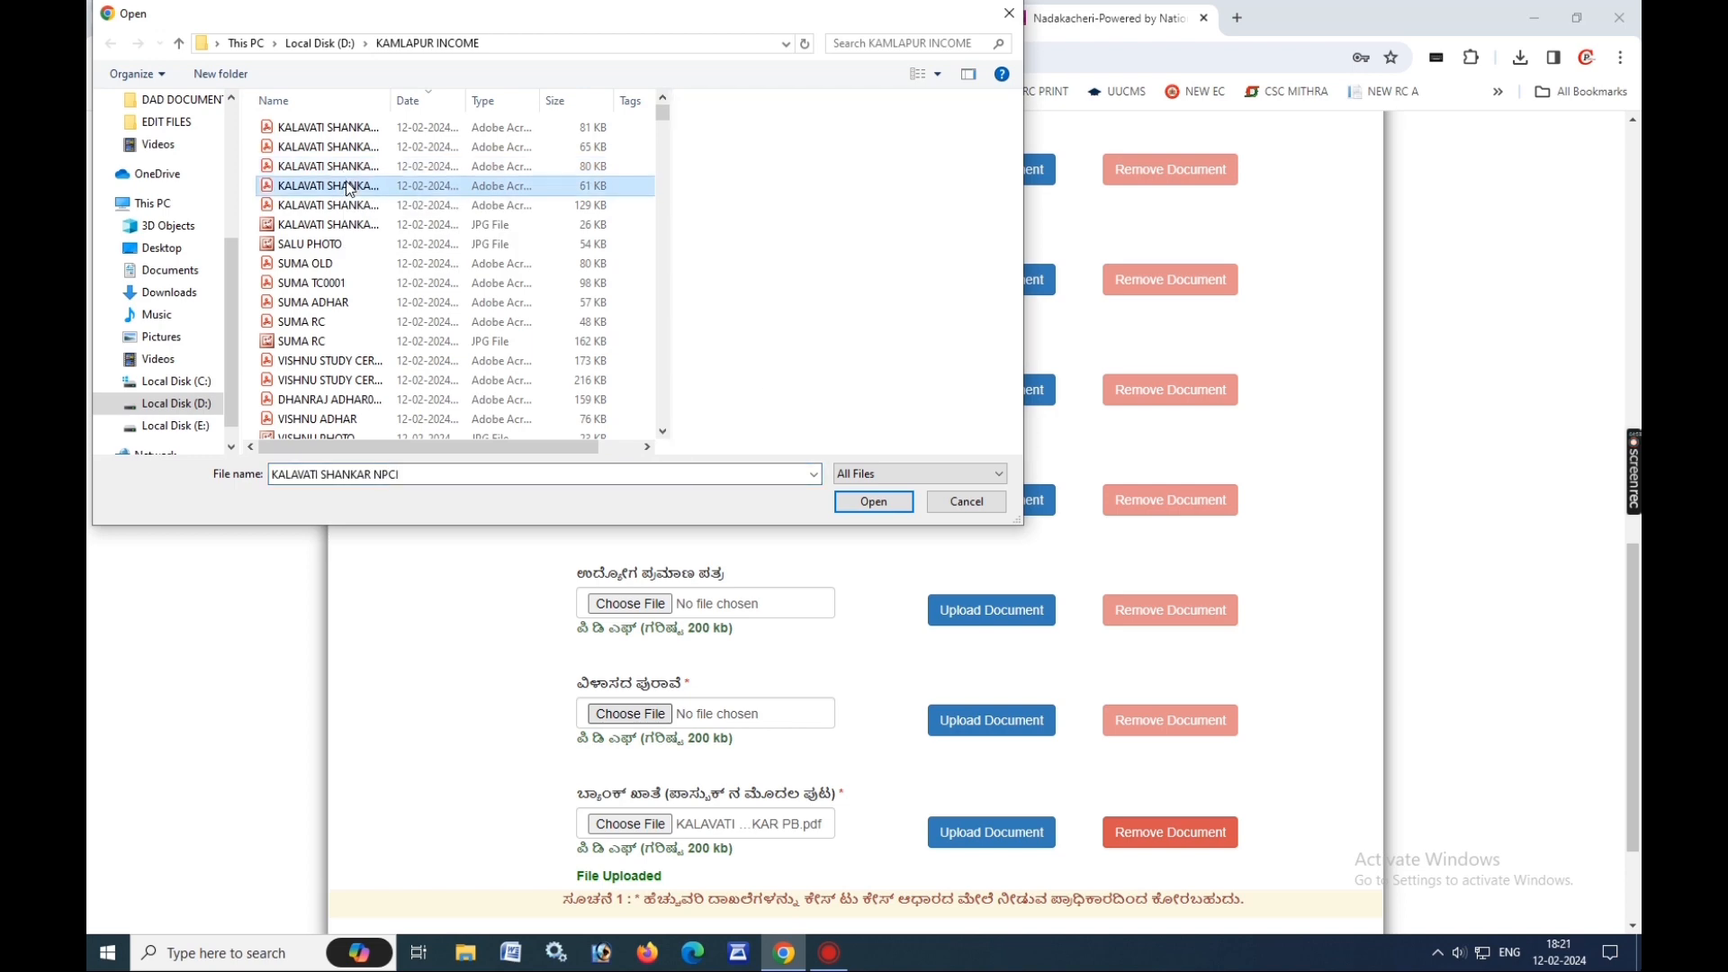
pyautogui.click(357, 205)
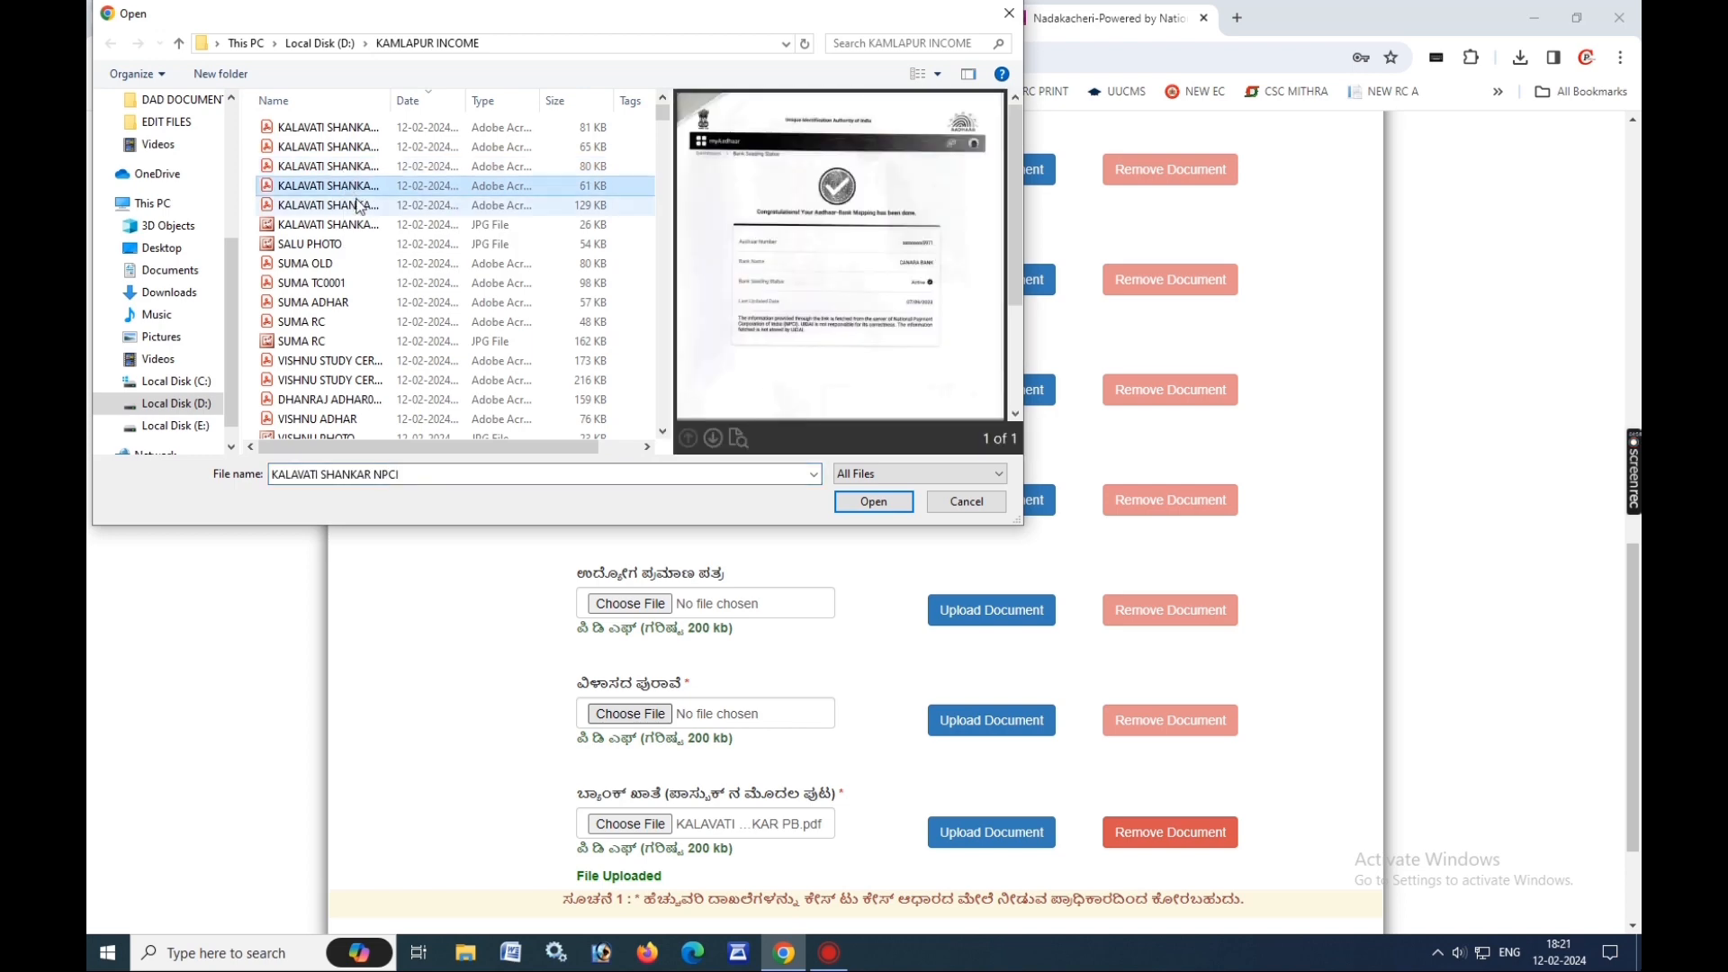
pyautogui.click(888, 502)
pyautogui.click(966, 733)
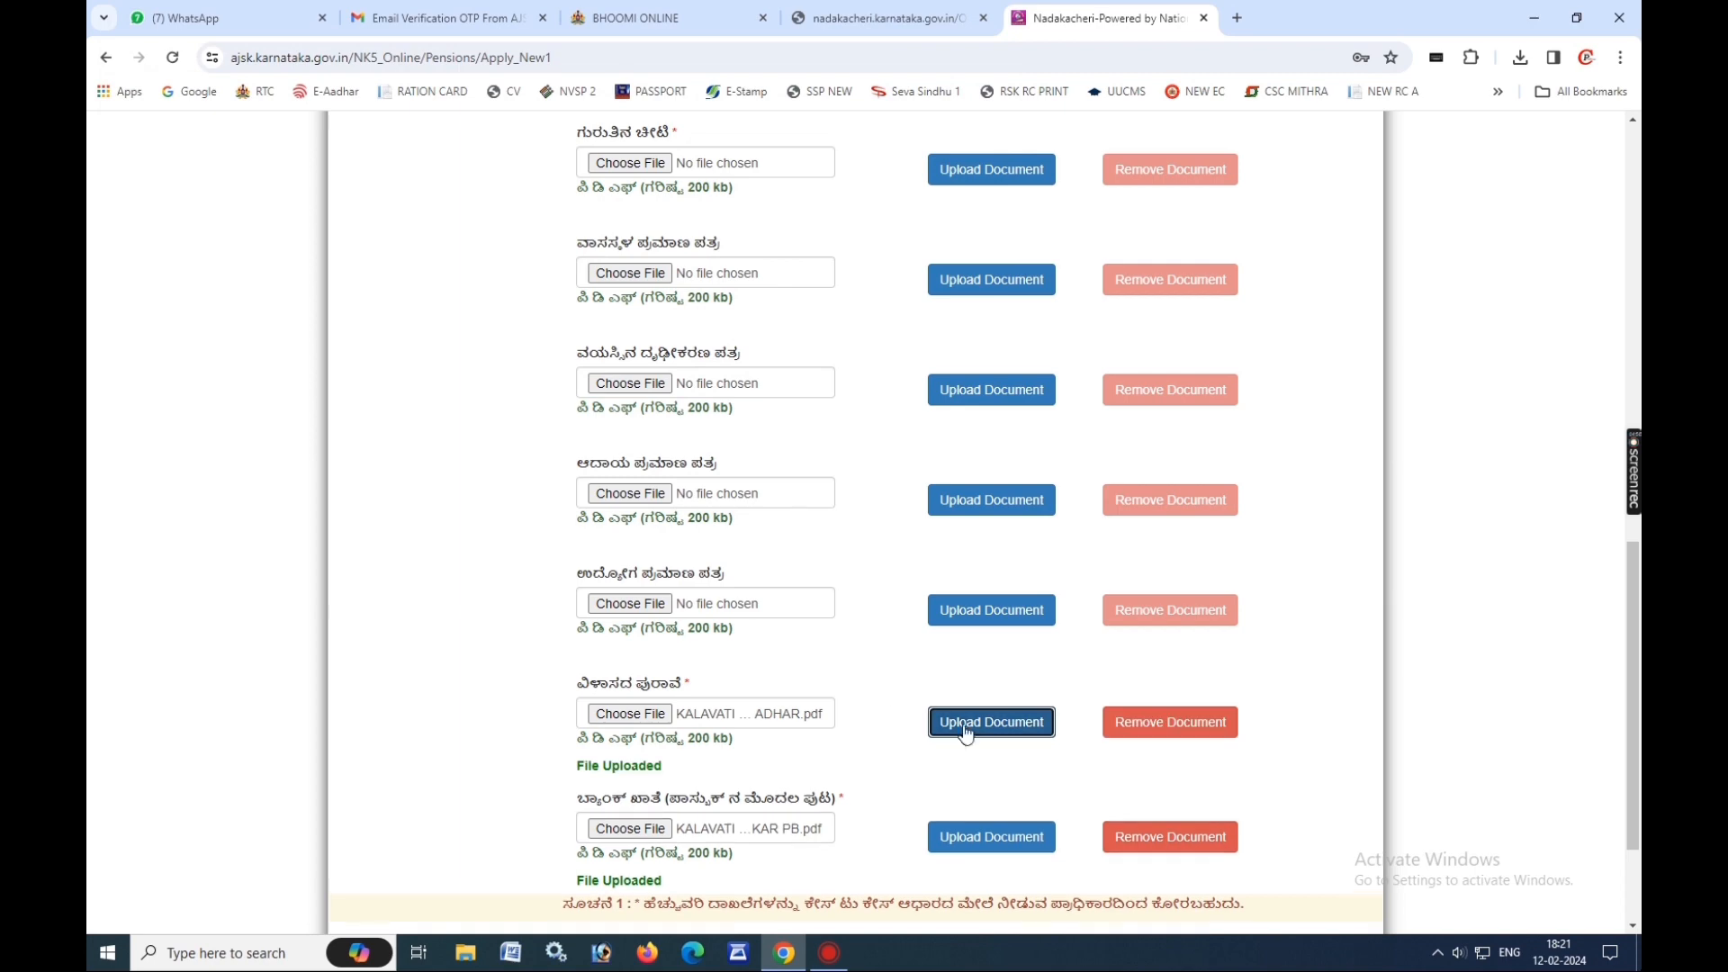
# Step: Upload the RC PDF as the ration card document
pyautogui.scroll(4, 693, 655)
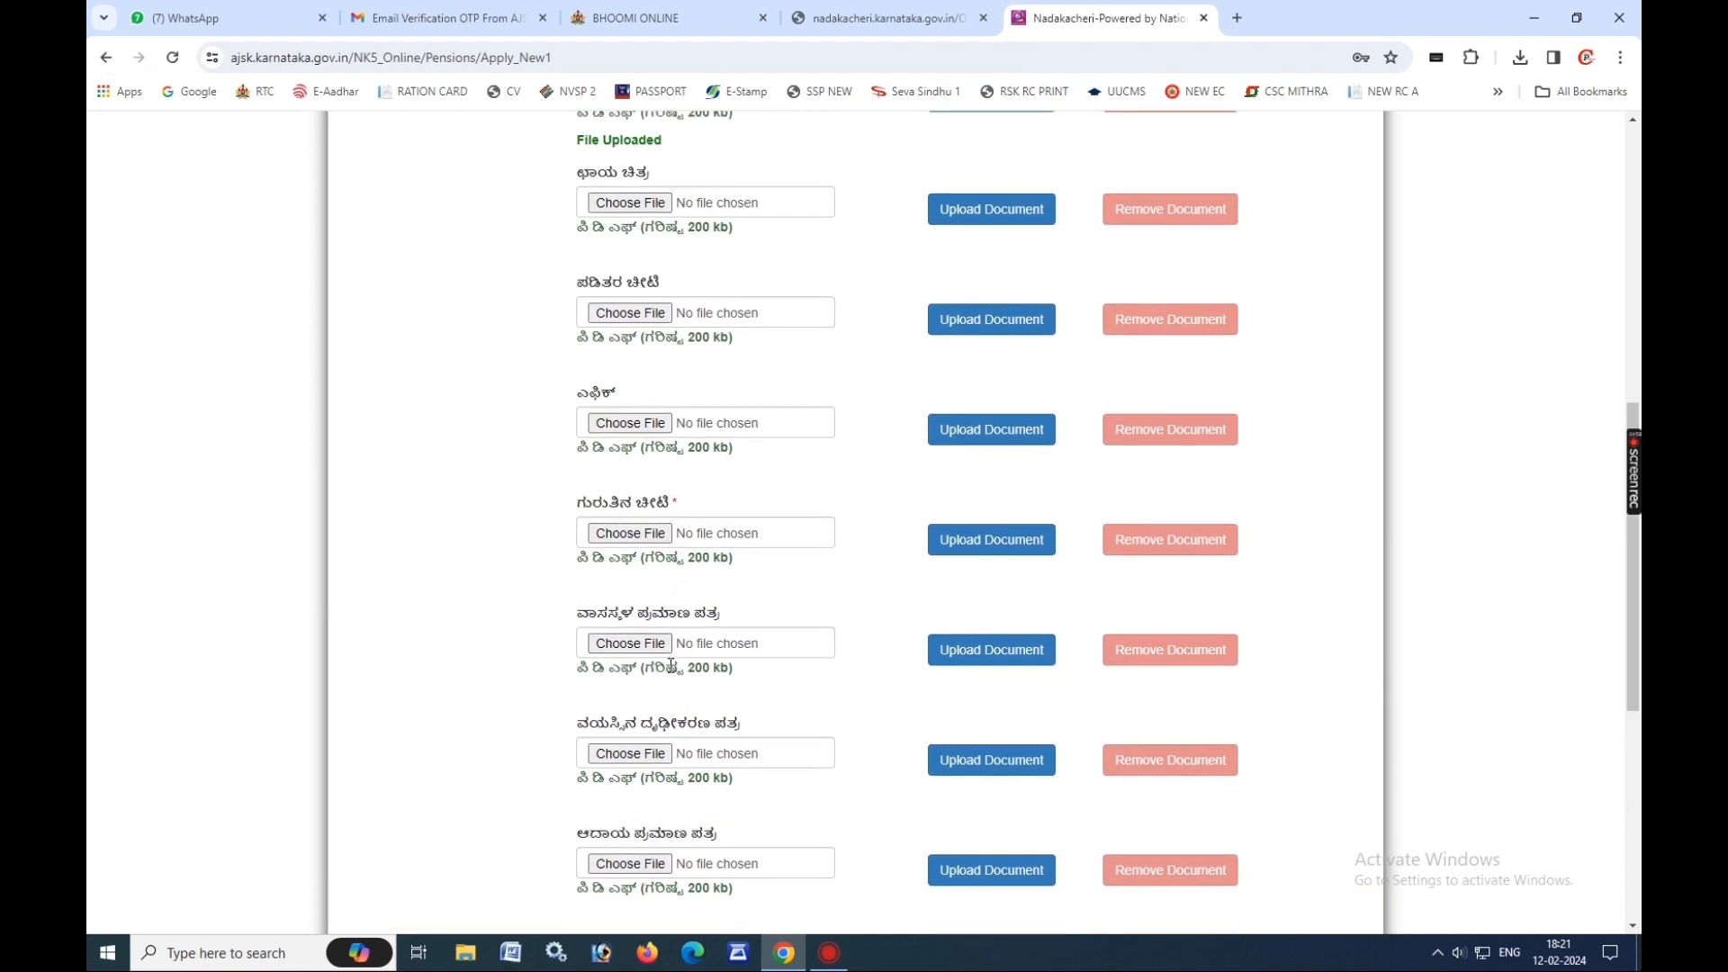
pyautogui.scroll(3, 670, 665)
pyautogui.click(630, 591)
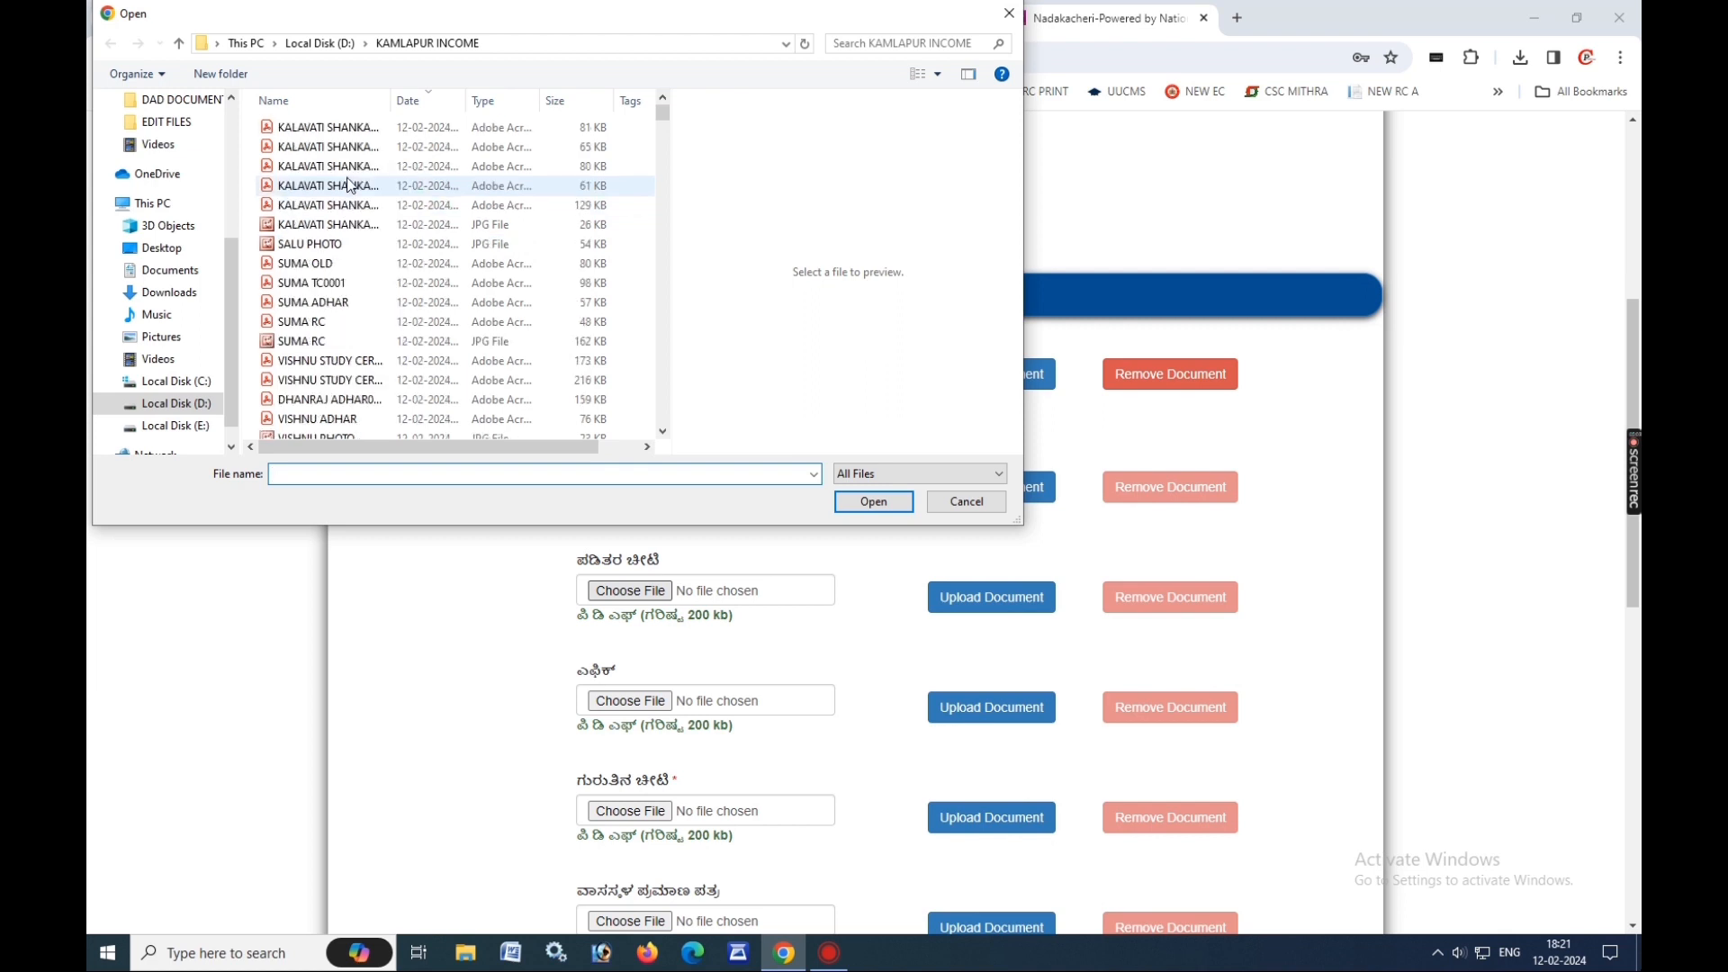
pyautogui.click(351, 185)
pyautogui.click(372, 168)
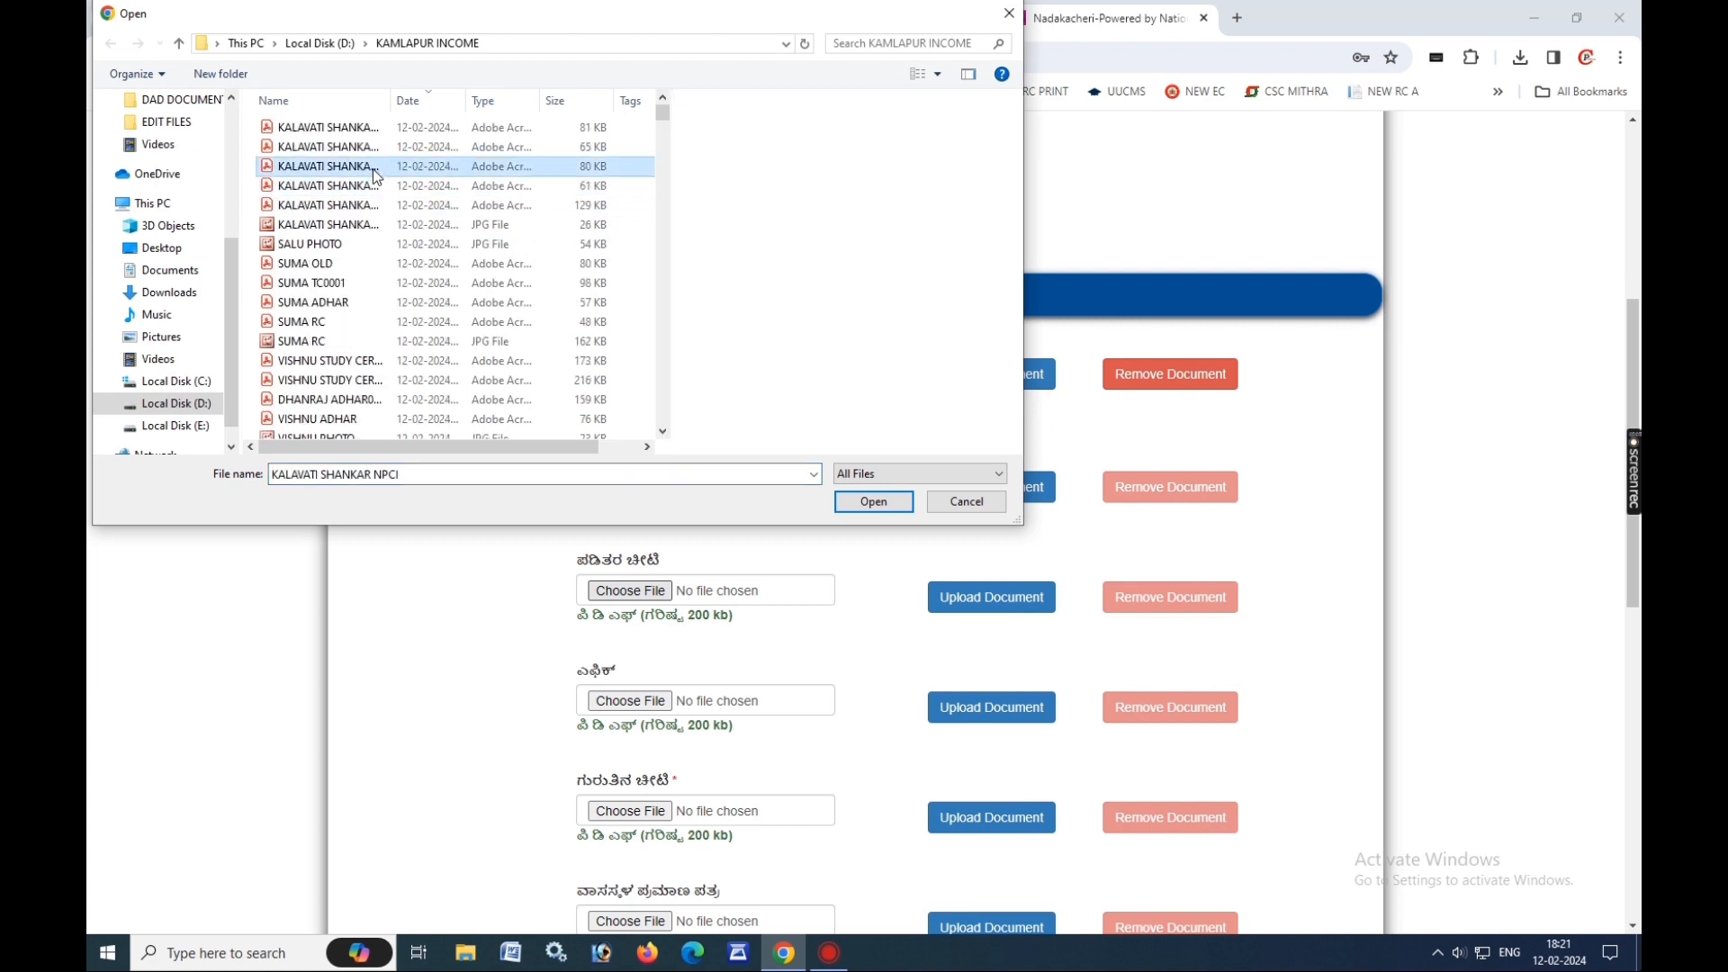
pyautogui.click(869, 504)
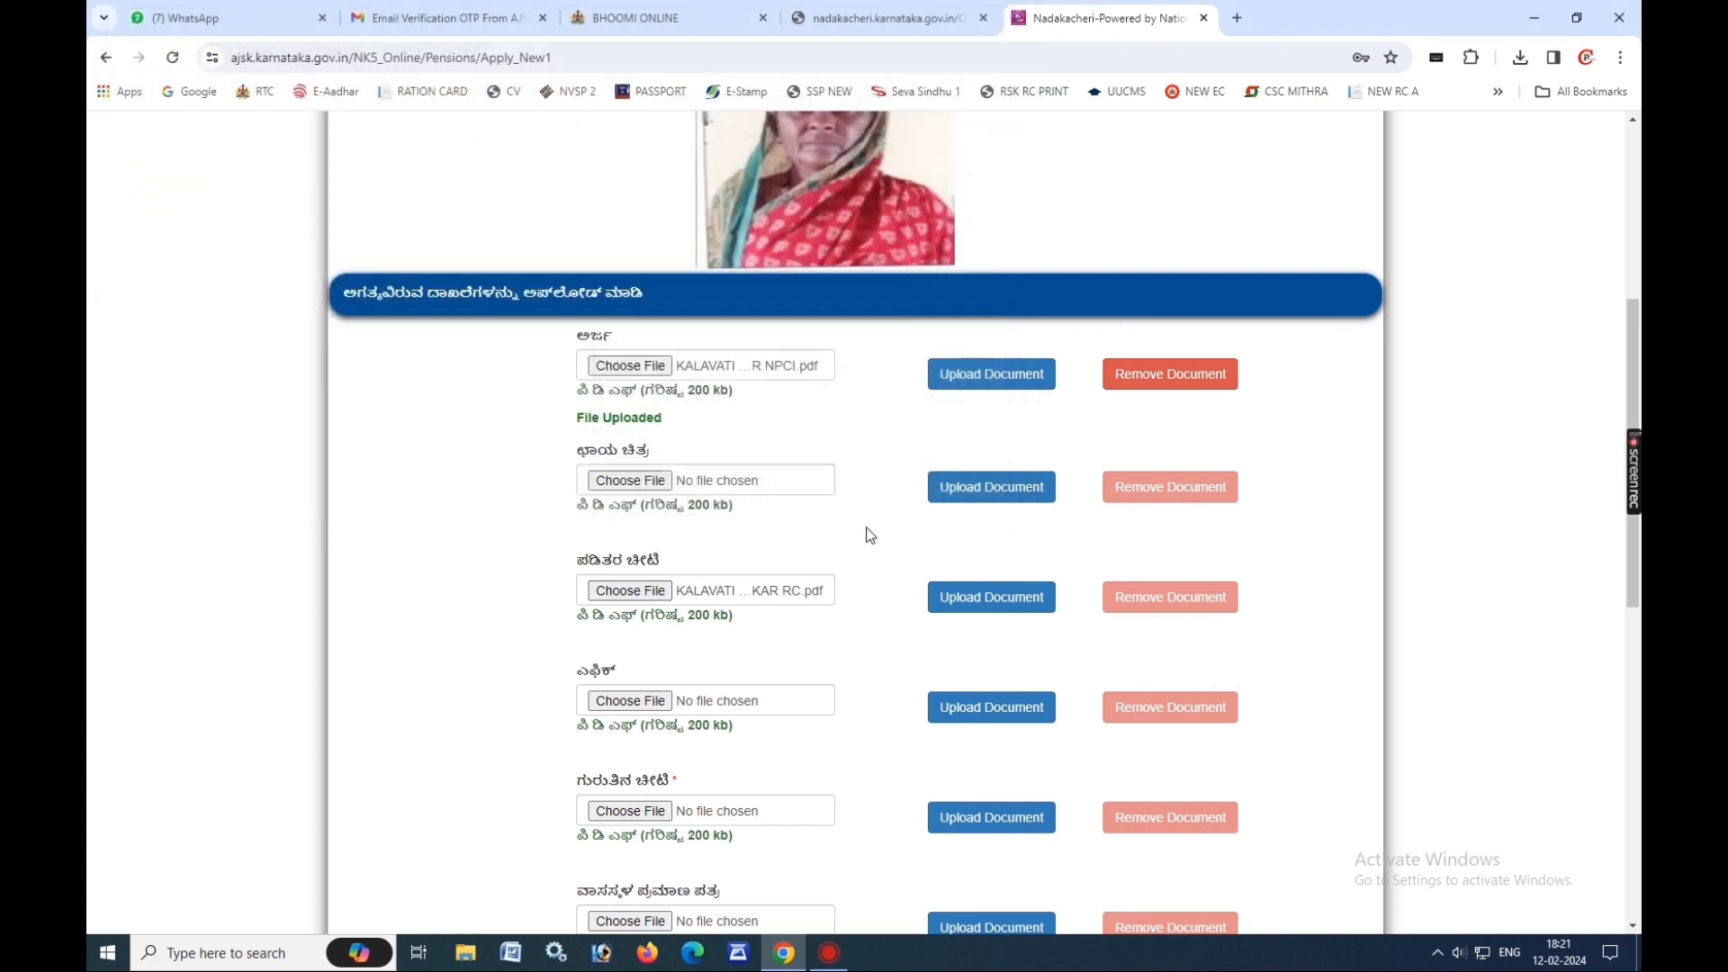
pyautogui.click(981, 600)
# Step: Upload the applicant's ID PDF as the identity card document
pyautogui.scroll(-1, 822, 614)
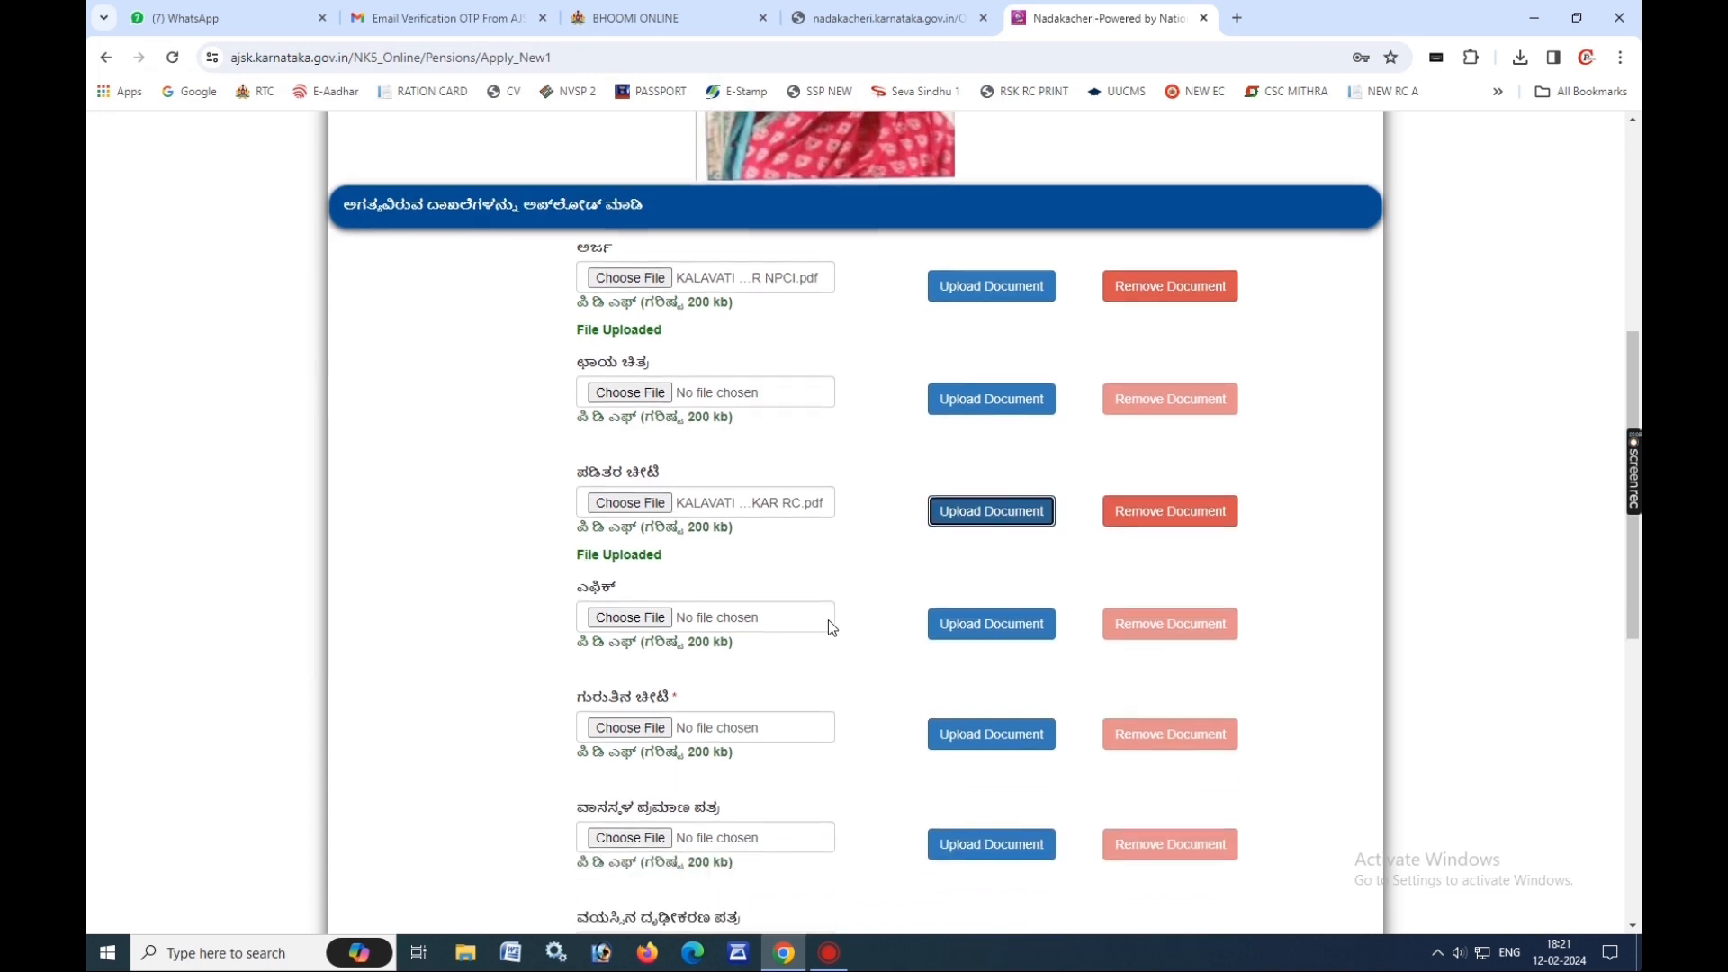
pyautogui.scroll(-1, 832, 628)
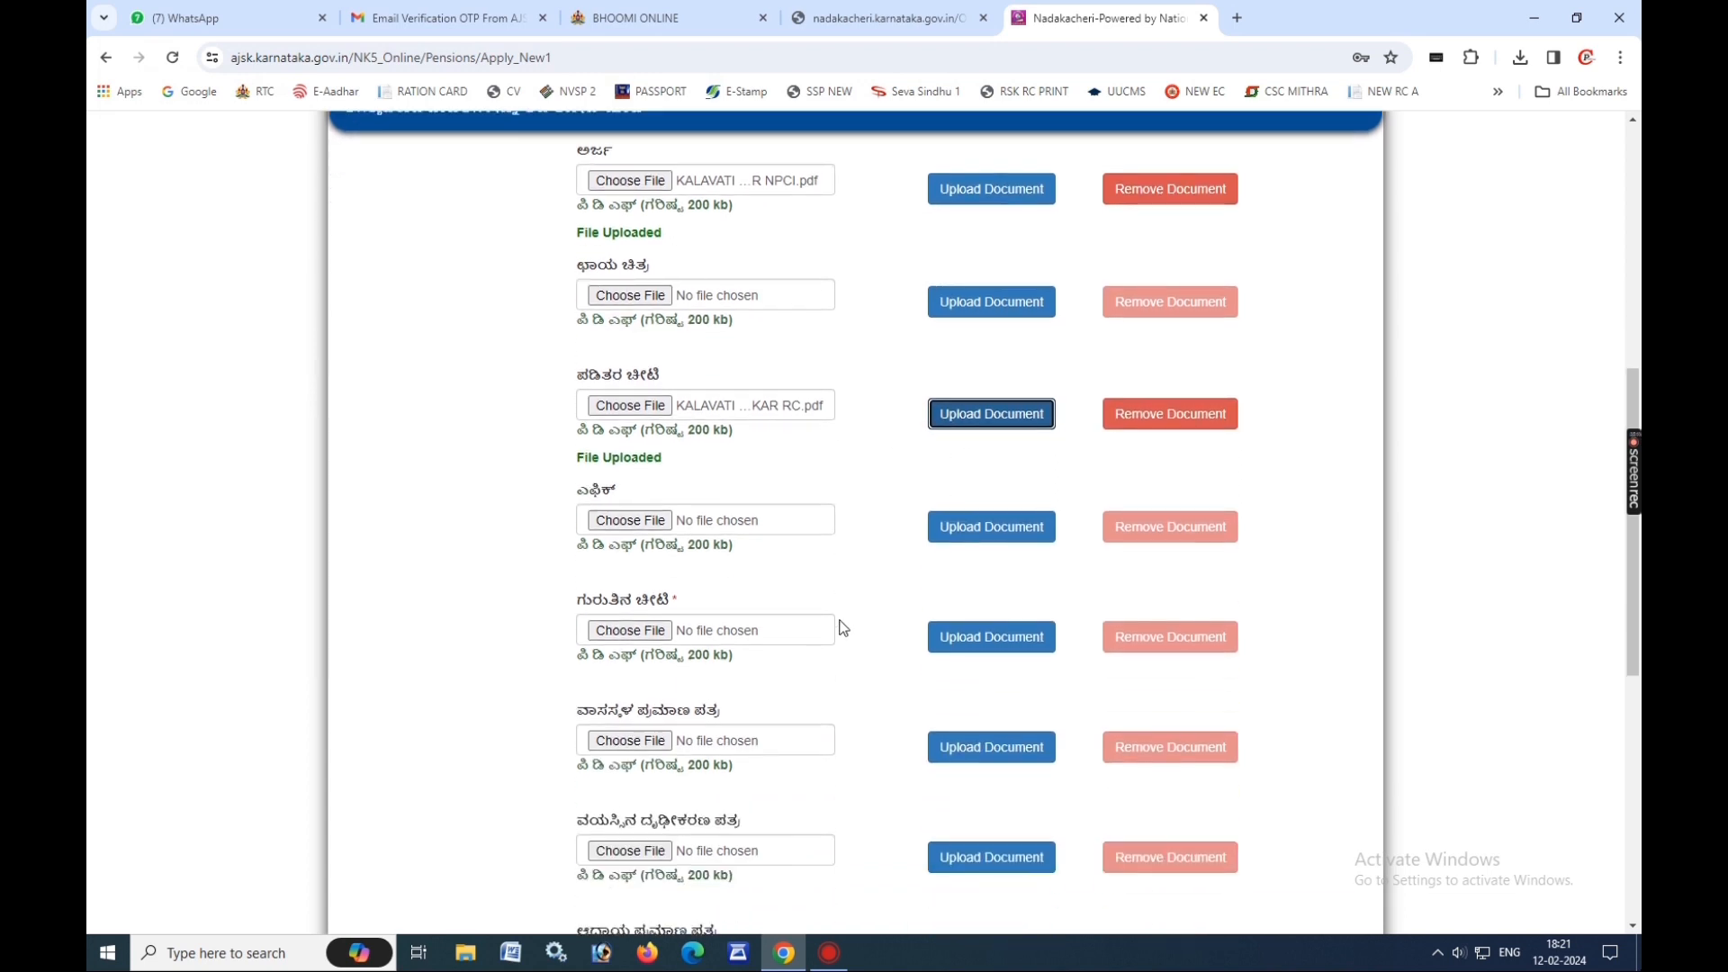
pyautogui.scroll(-5, 844, 627)
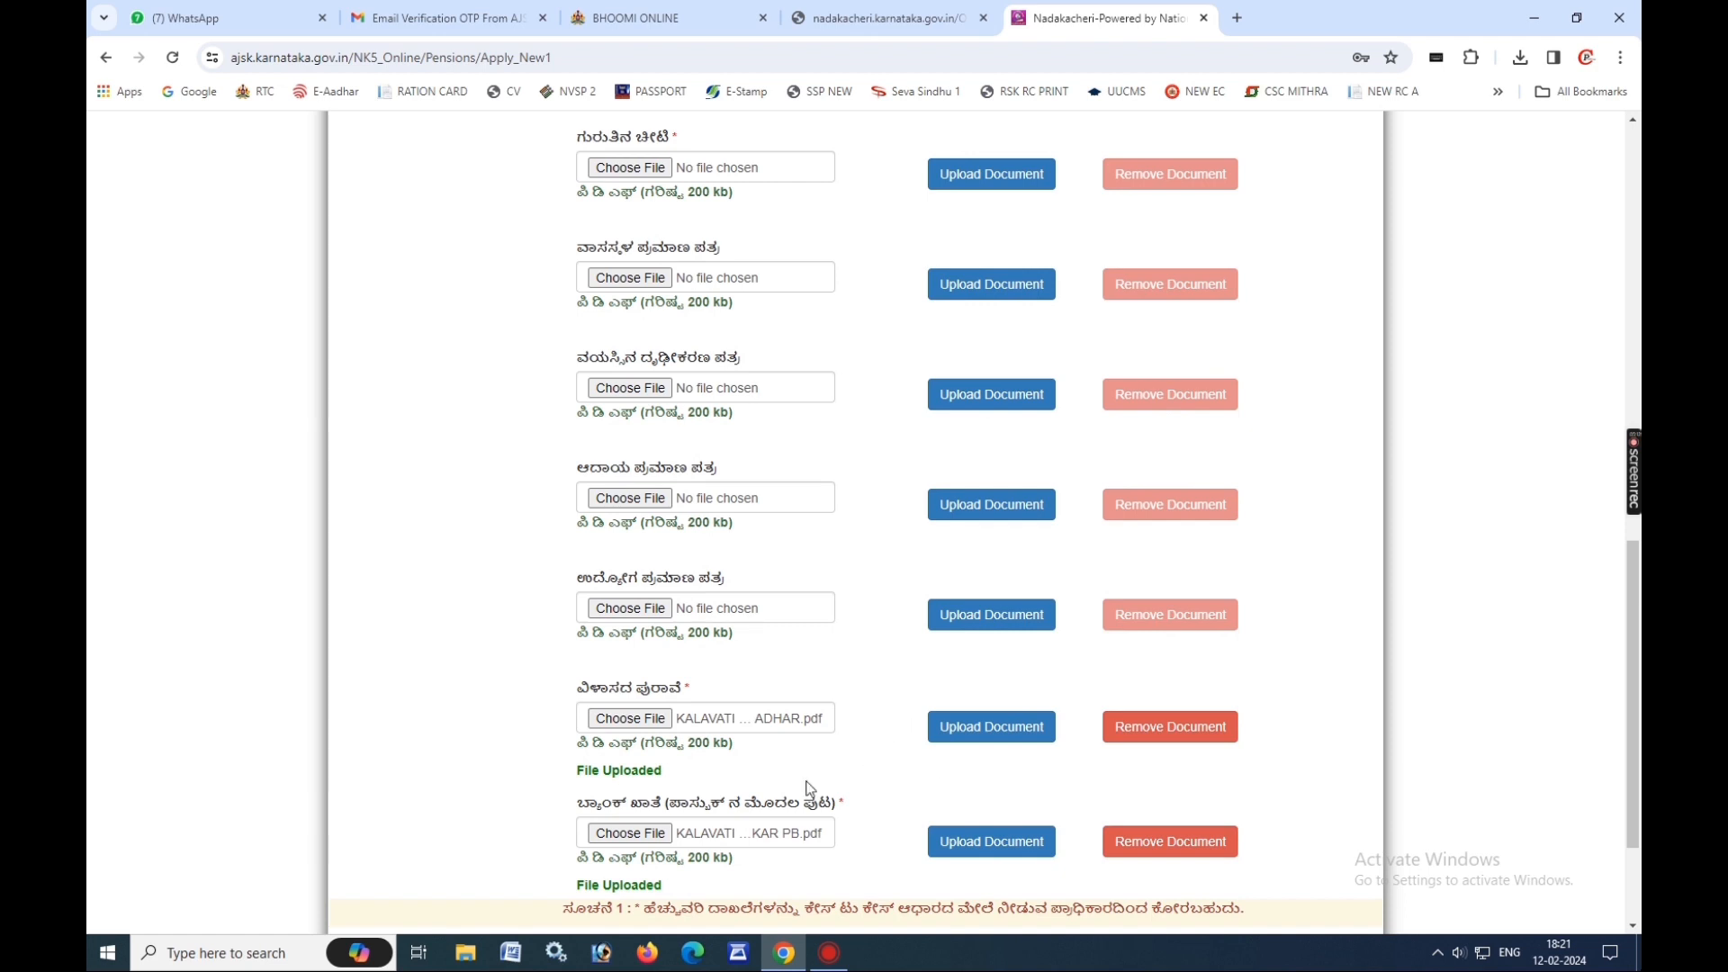
pyautogui.scroll(3, 728, 742)
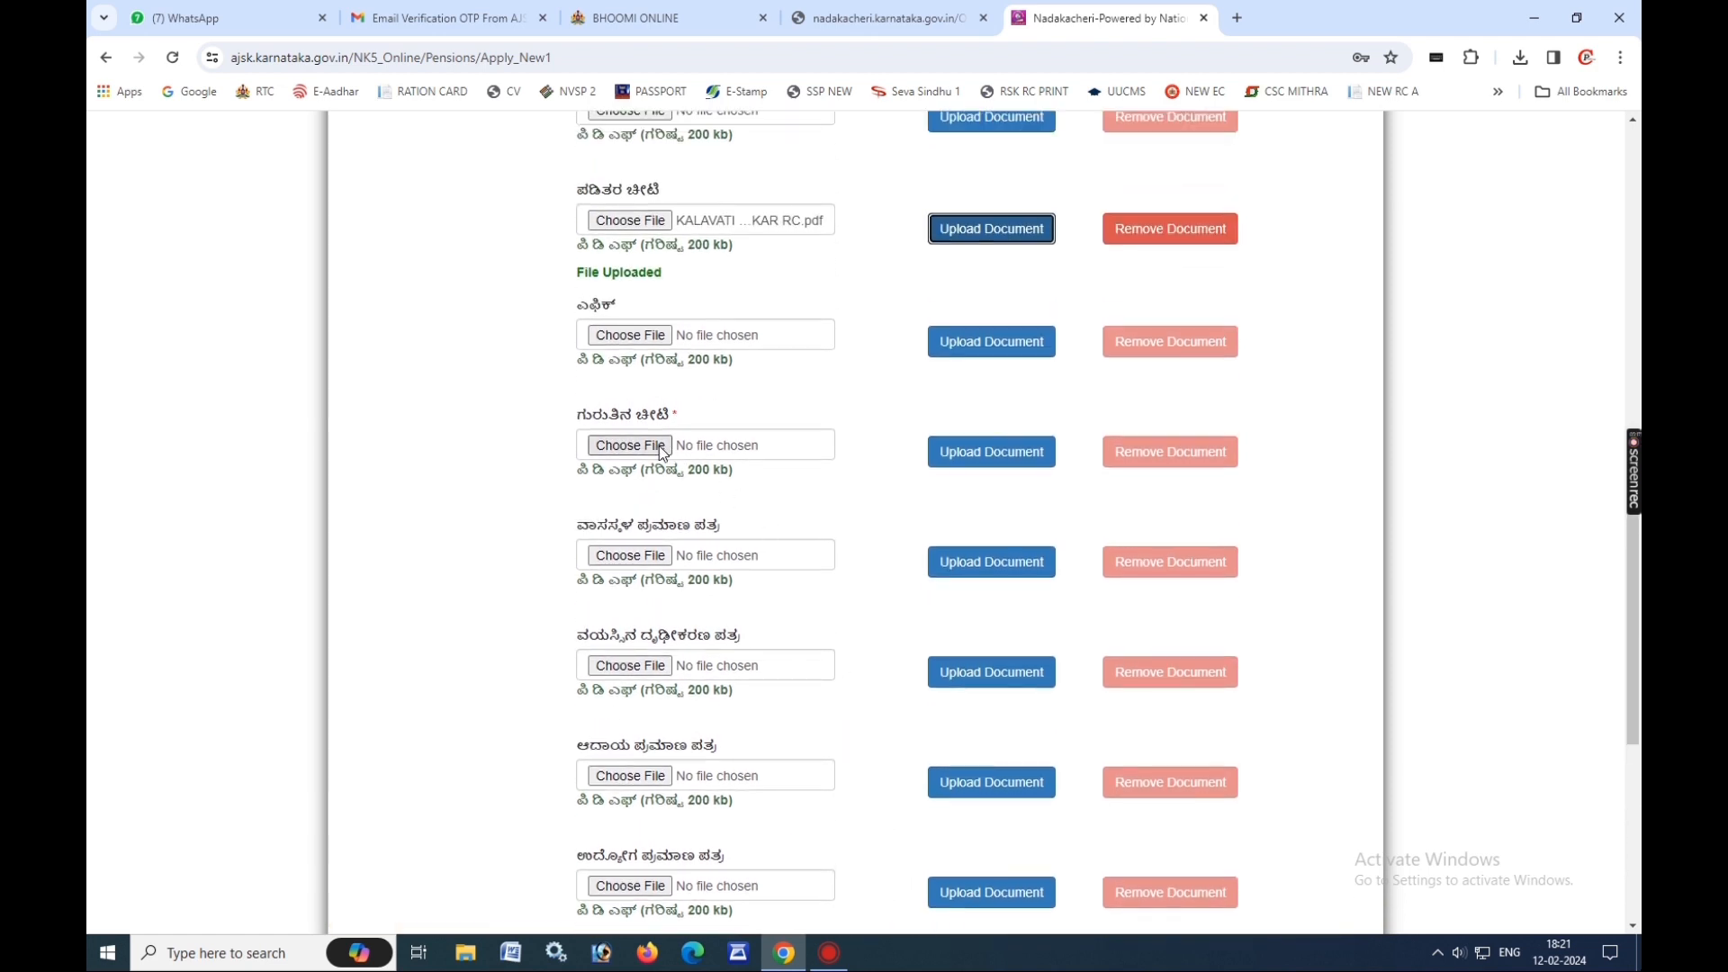
pyautogui.click(657, 445)
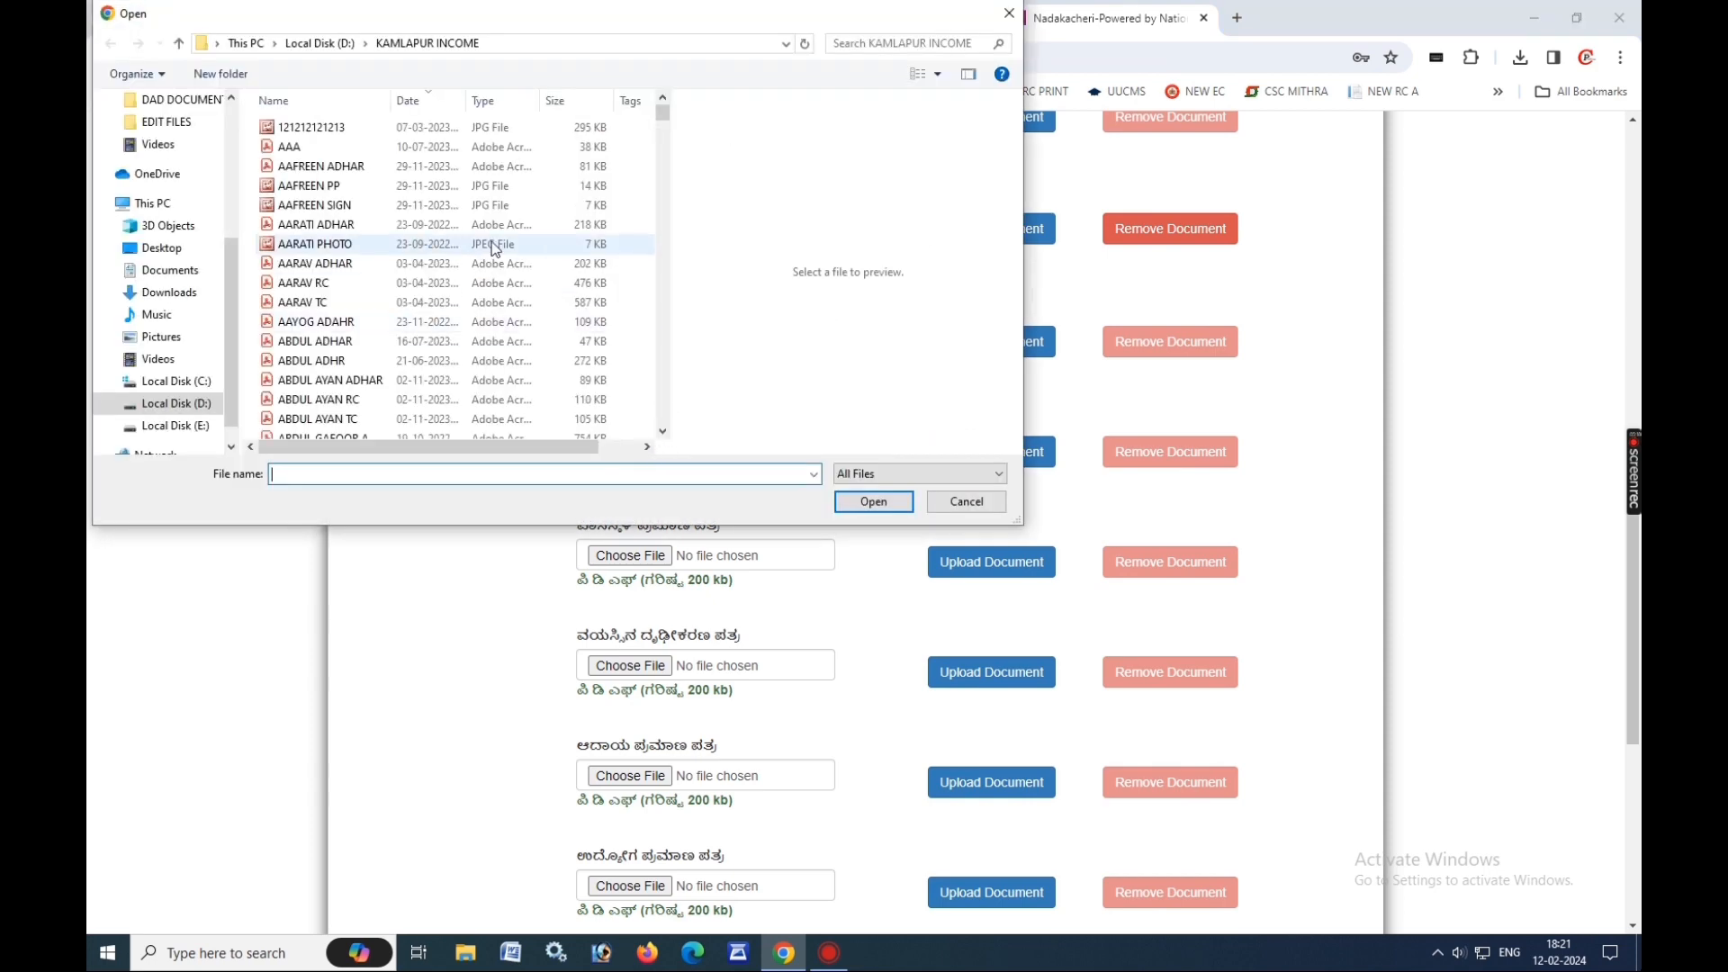
pyautogui.click(396, 151)
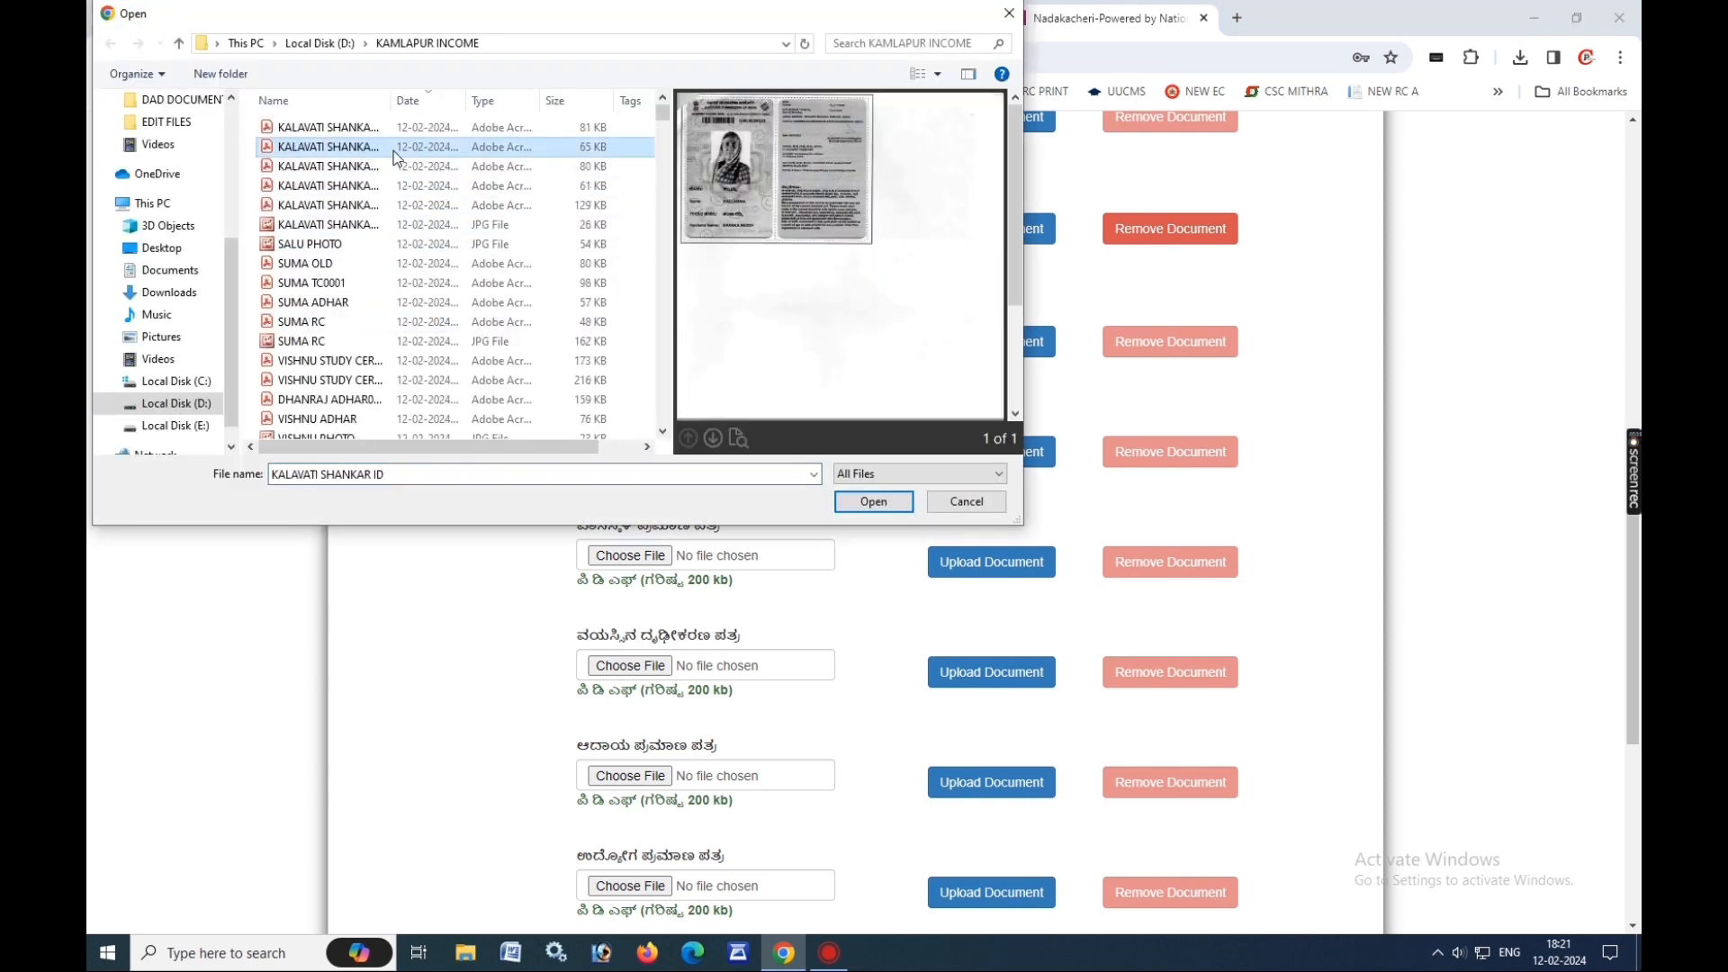
pyautogui.click(880, 504)
pyautogui.click(972, 450)
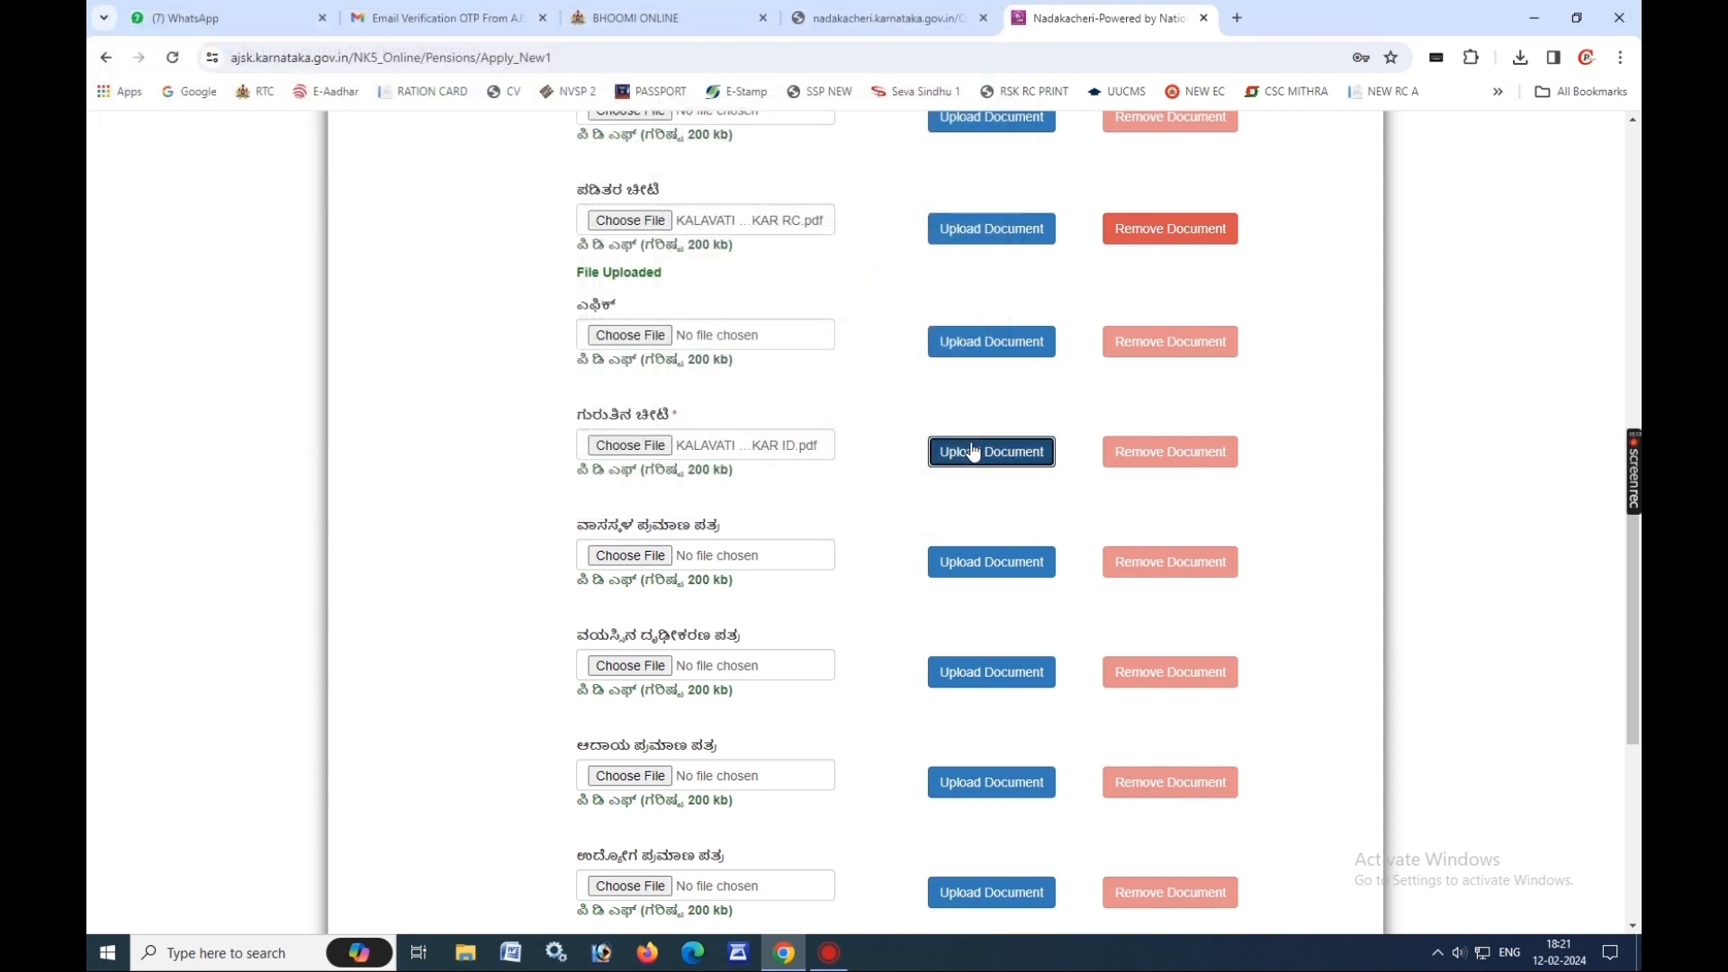
pyautogui.scroll(2, 776, 439)
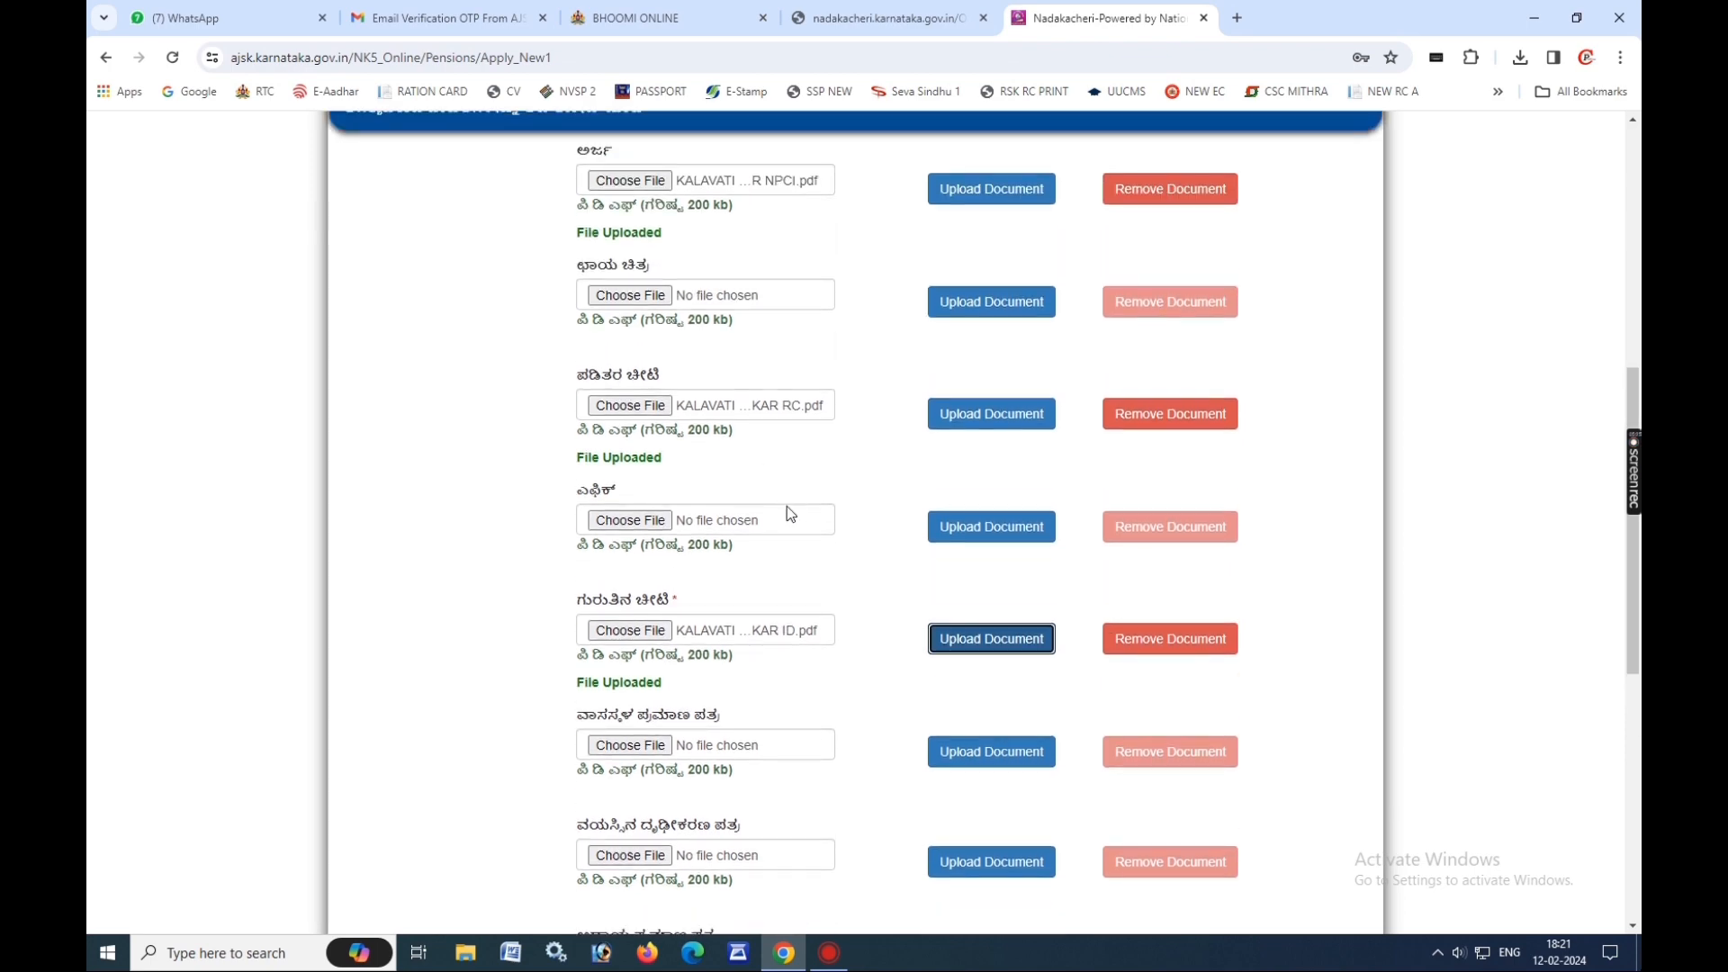
pyautogui.scroll(-7, 829, 591)
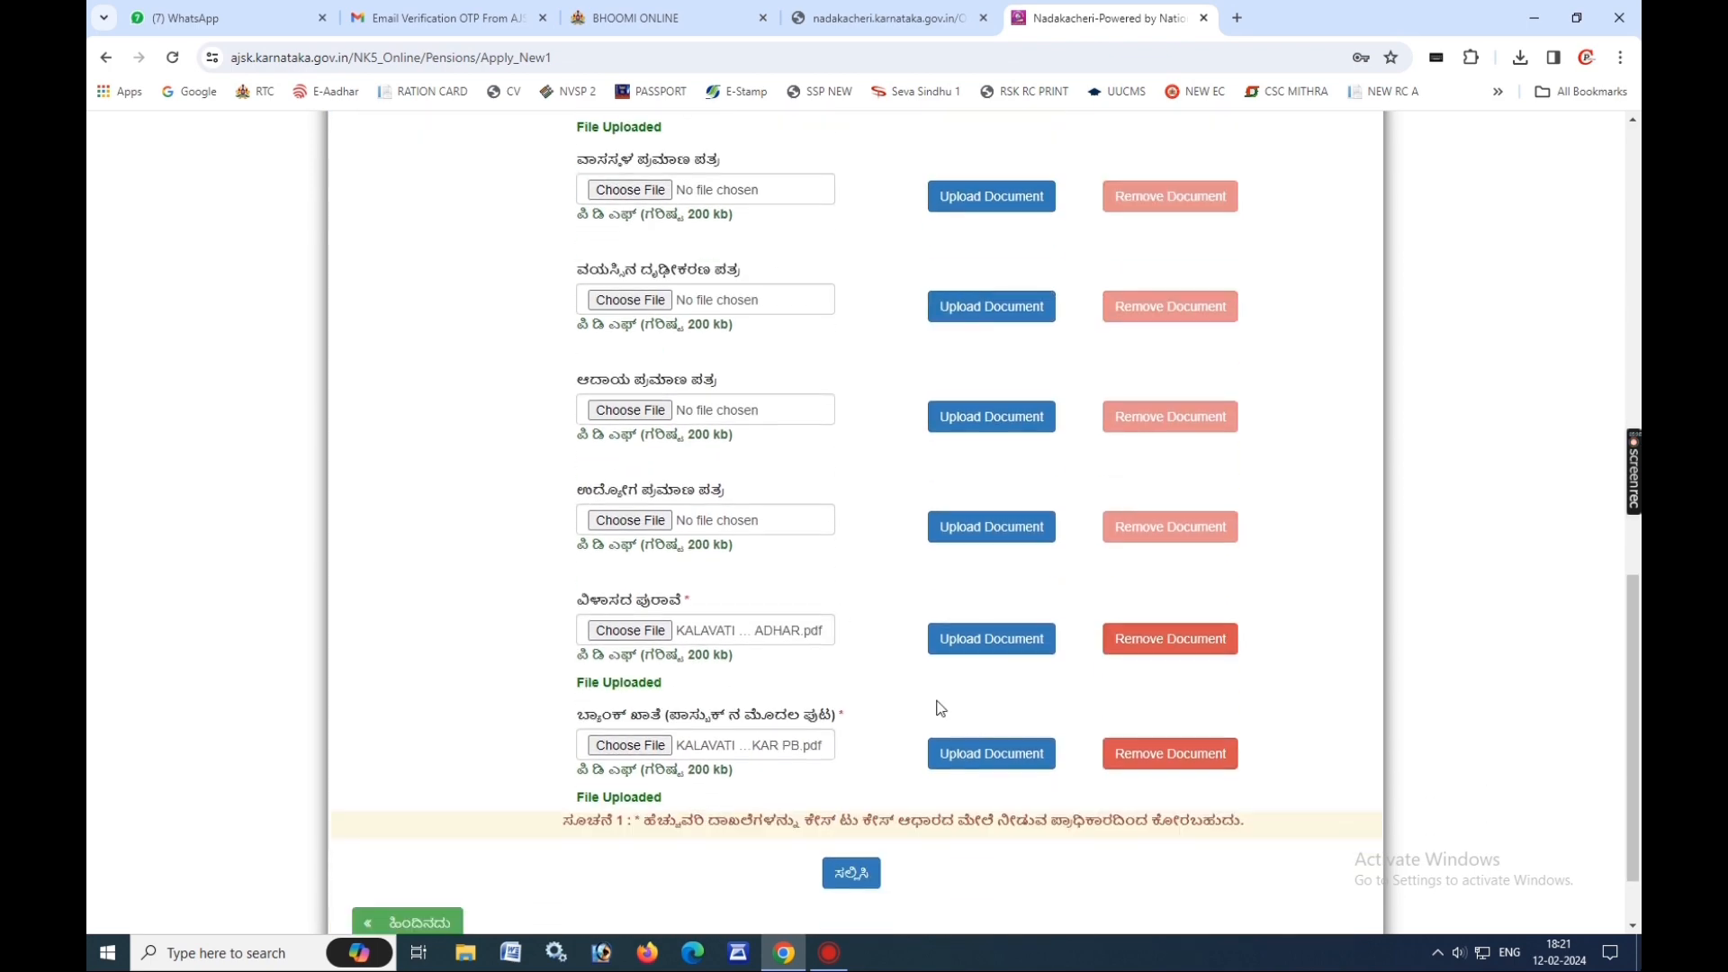
# Step: Submit the completed form and acknowledge the reference number alert
pyautogui.click(854, 775)
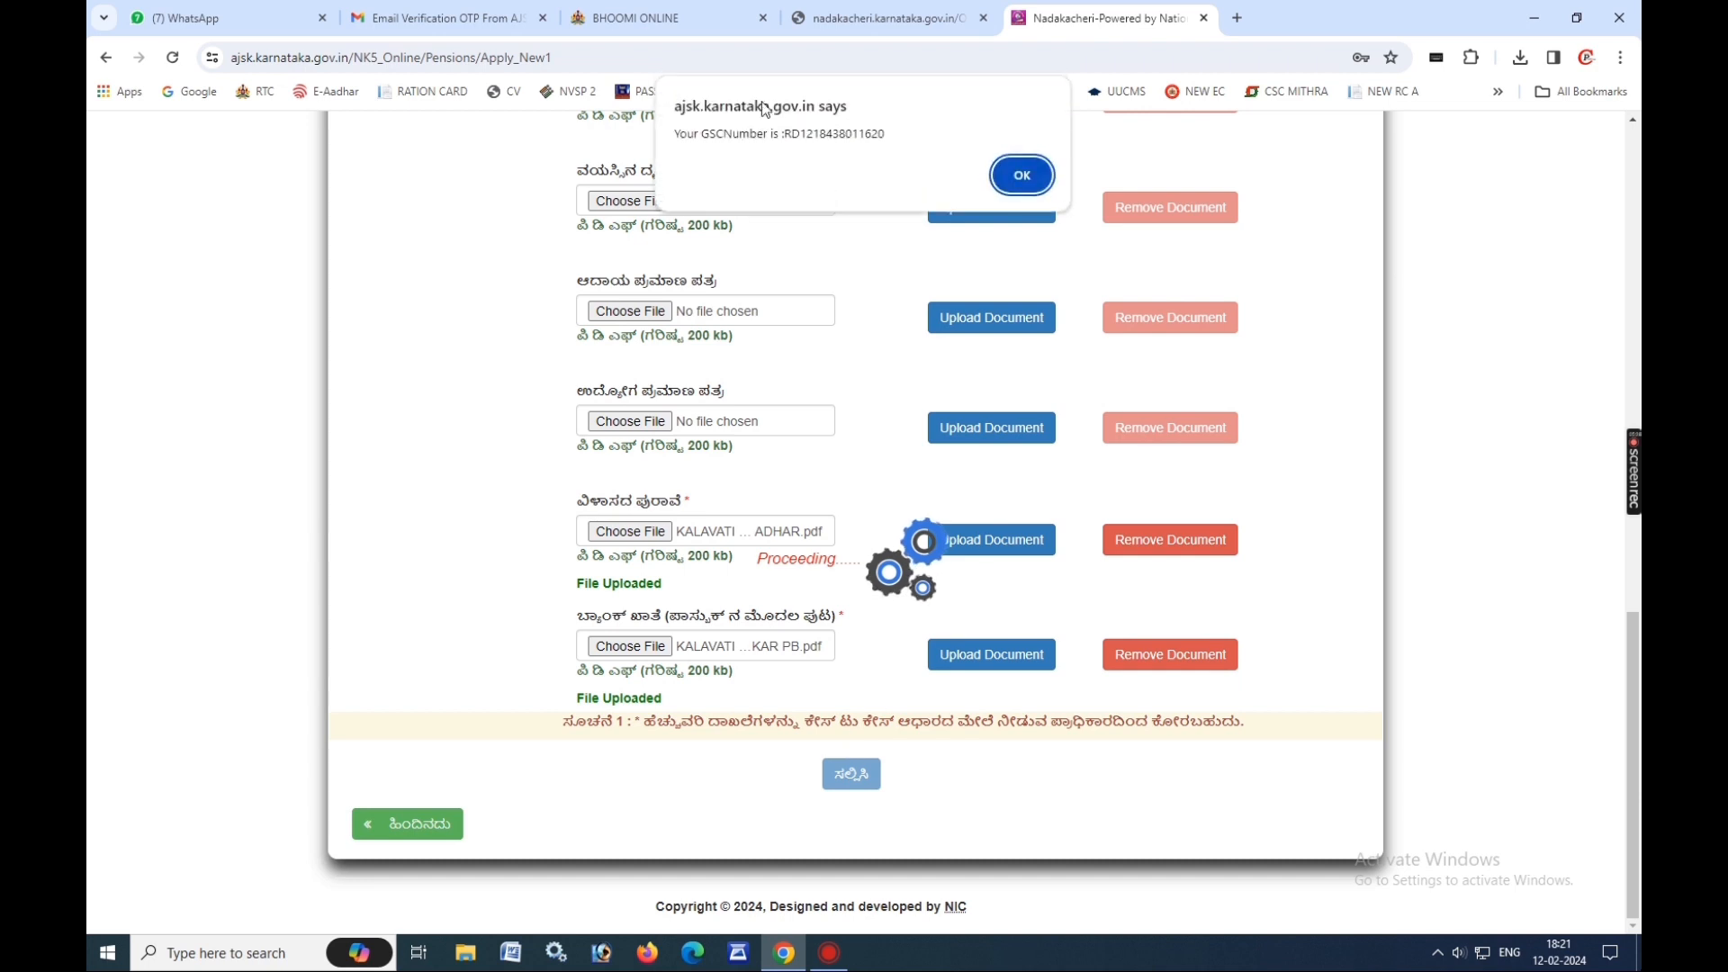
pyautogui.moveTo(781, 134); pyautogui.dragTo(860, 135)
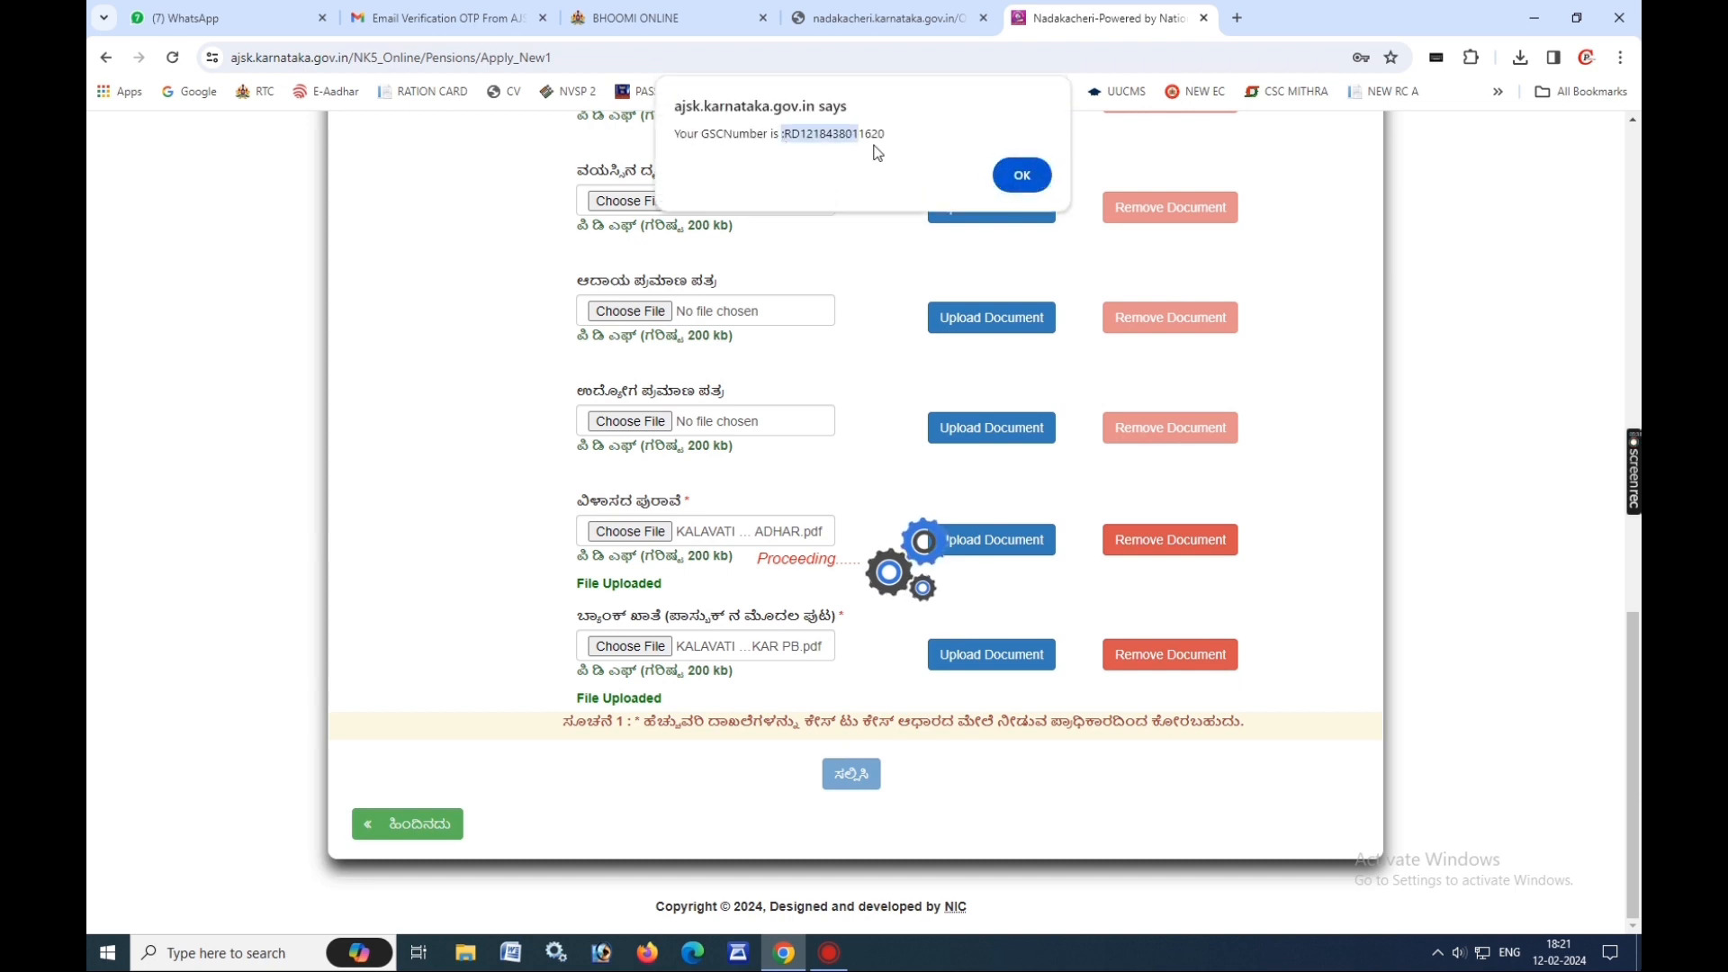
pyautogui.click(1024, 176)
# Step: Review the reference number, acknowledgement number, application date and scheme title
pyautogui.scroll(10, 1018, 575)
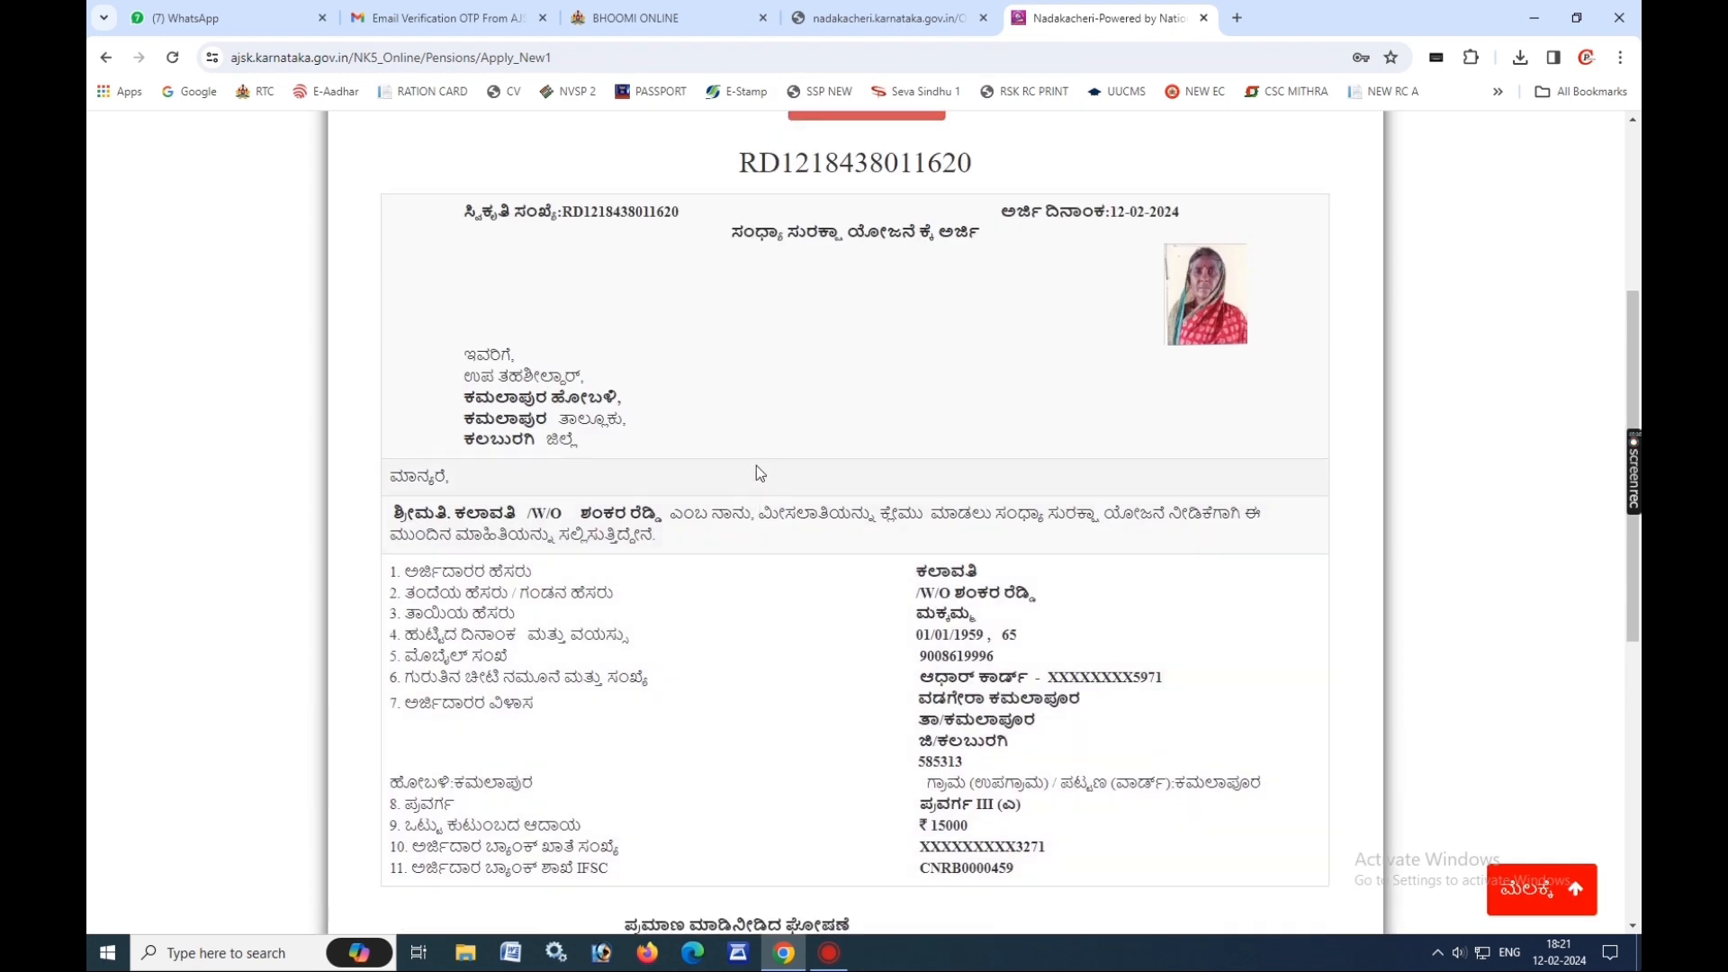
pyautogui.moveTo(740, 349); pyautogui.dragTo(1026, 360)
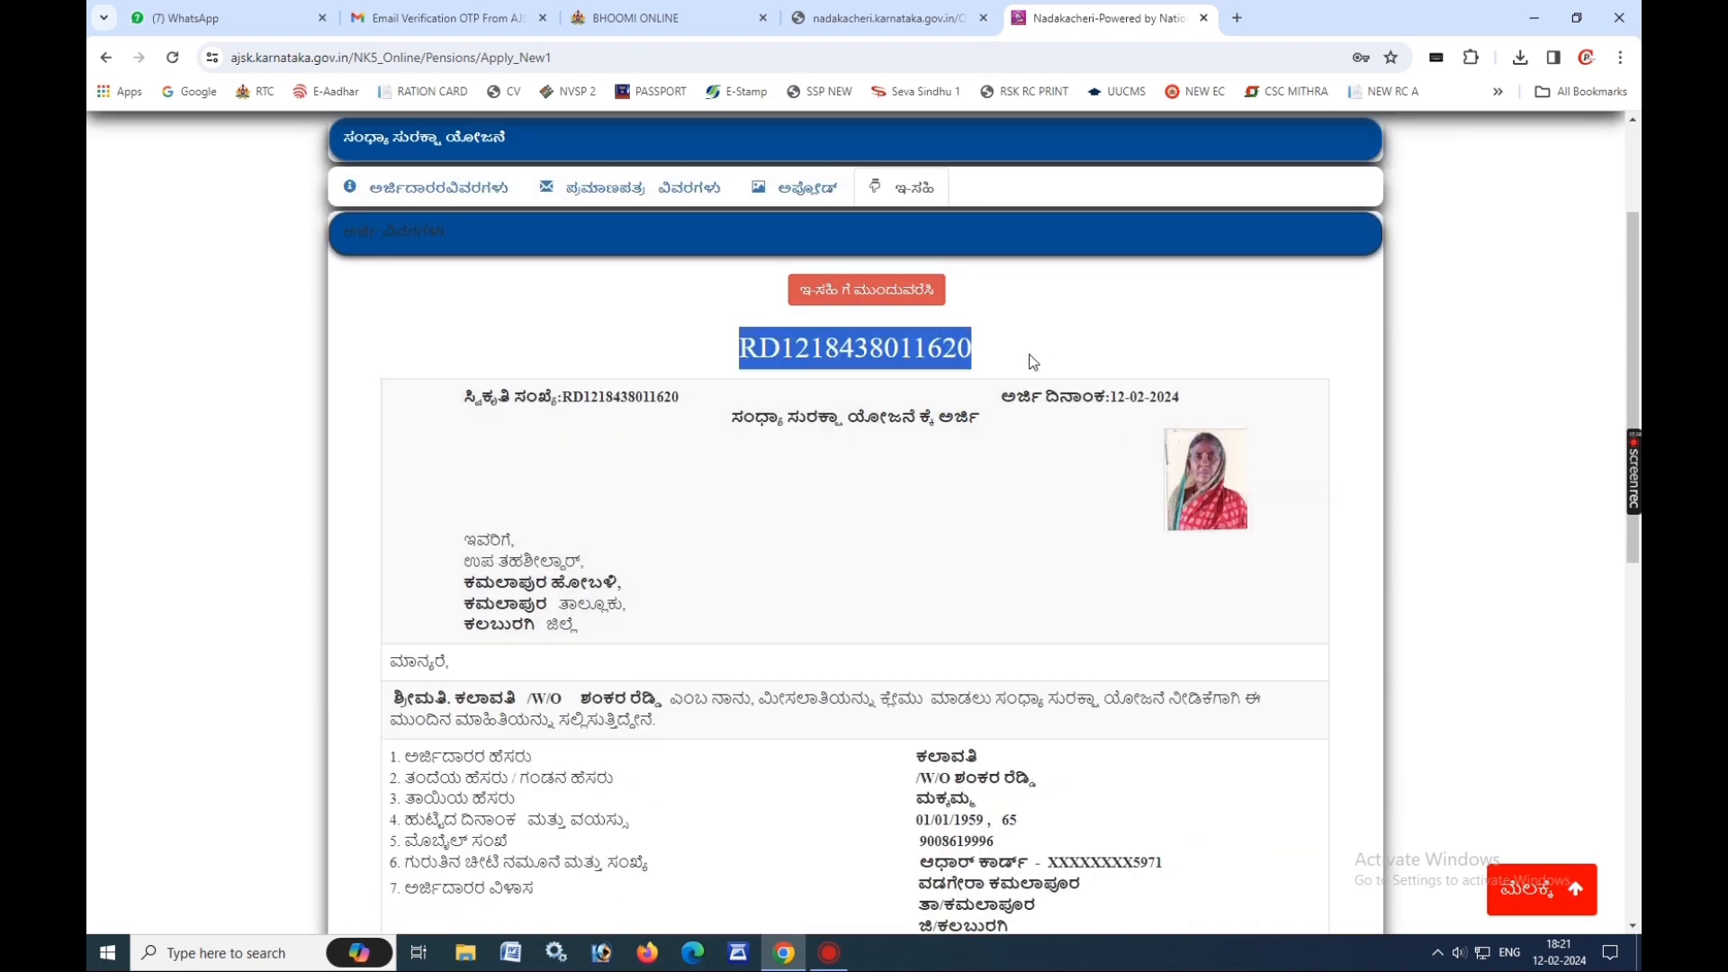
pyautogui.moveTo(510, 396); pyautogui.dragTo(691, 398)
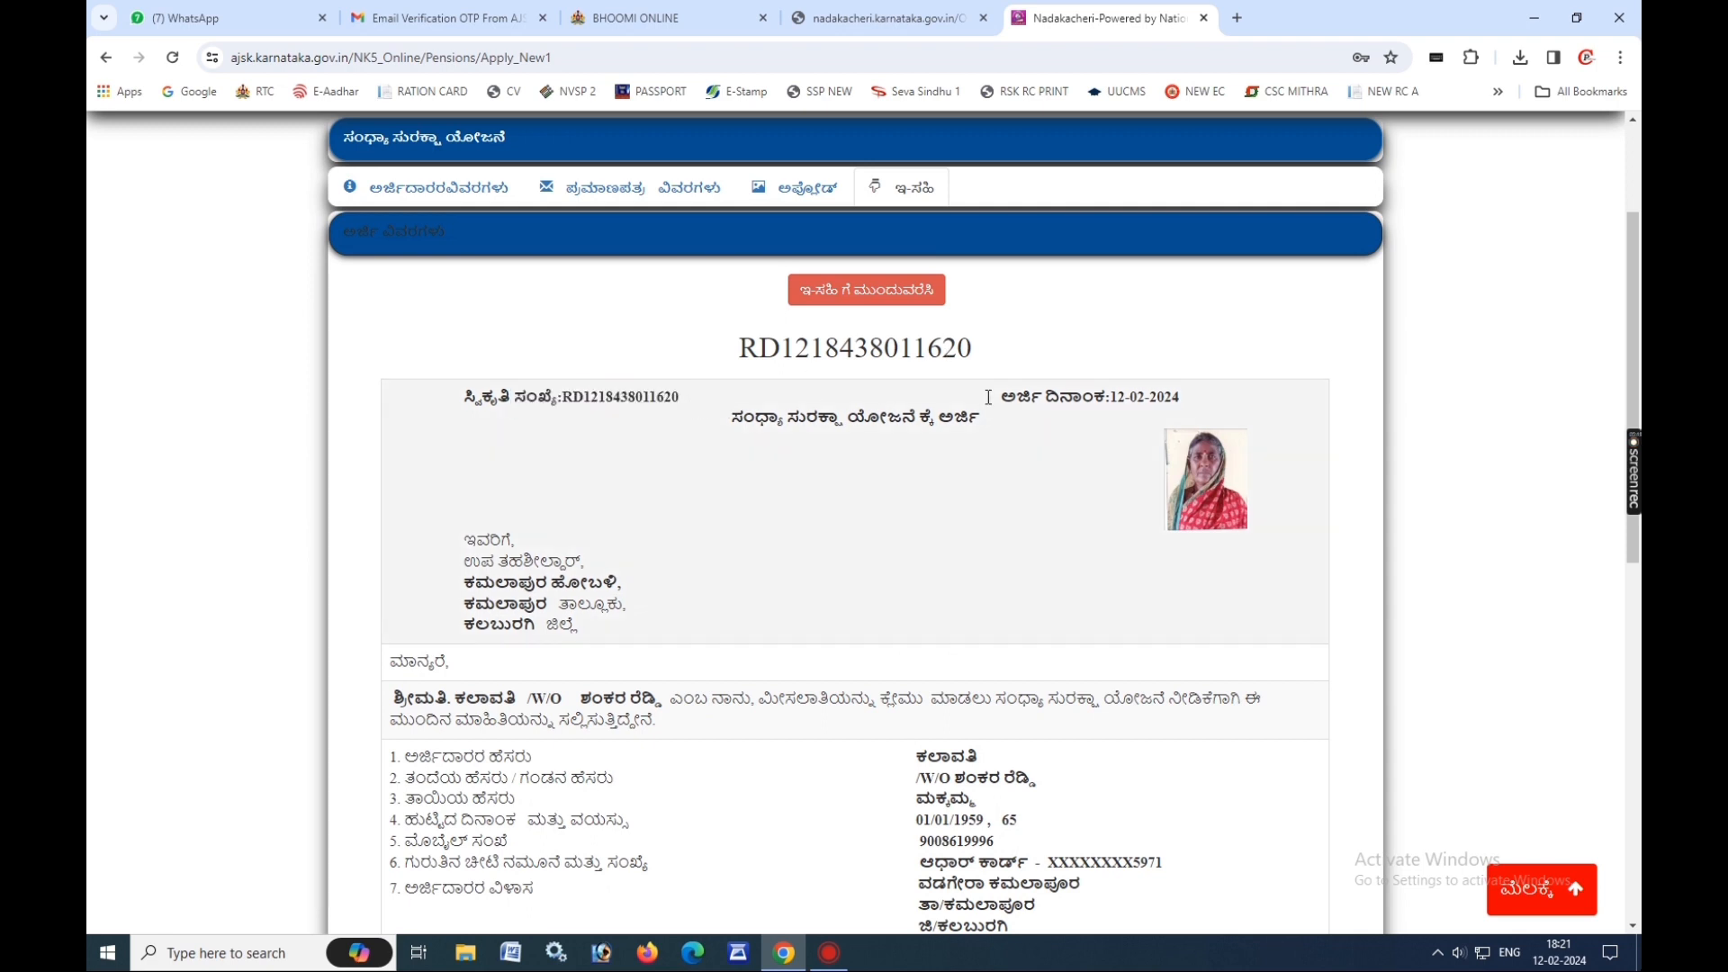
pyautogui.moveTo(992, 397); pyautogui.dragTo(1181, 408)
pyautogui.click(1174, 397)
pyautogui.moveTo(786, 419); pyautogui.dragTo(975, 425)
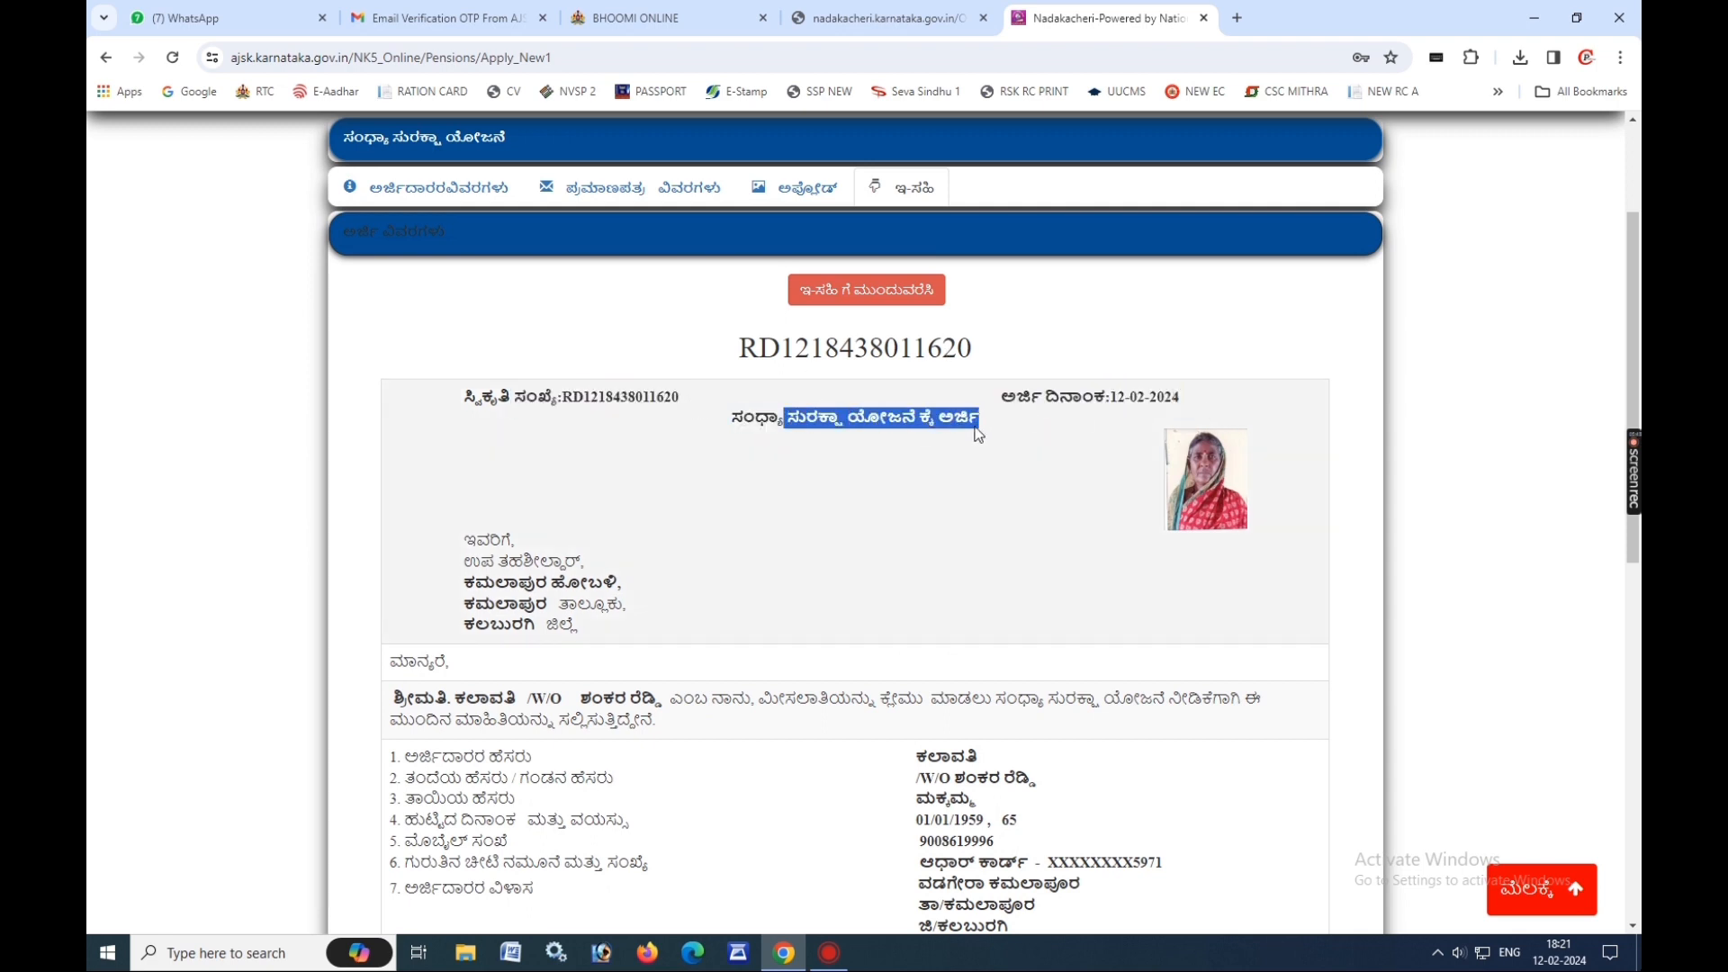
pyautogui.click(975, 427)
# Step: Review the applicant's name, husband's name, mobile number and address lines
pyautogui.scroll(-3, 889, 570)
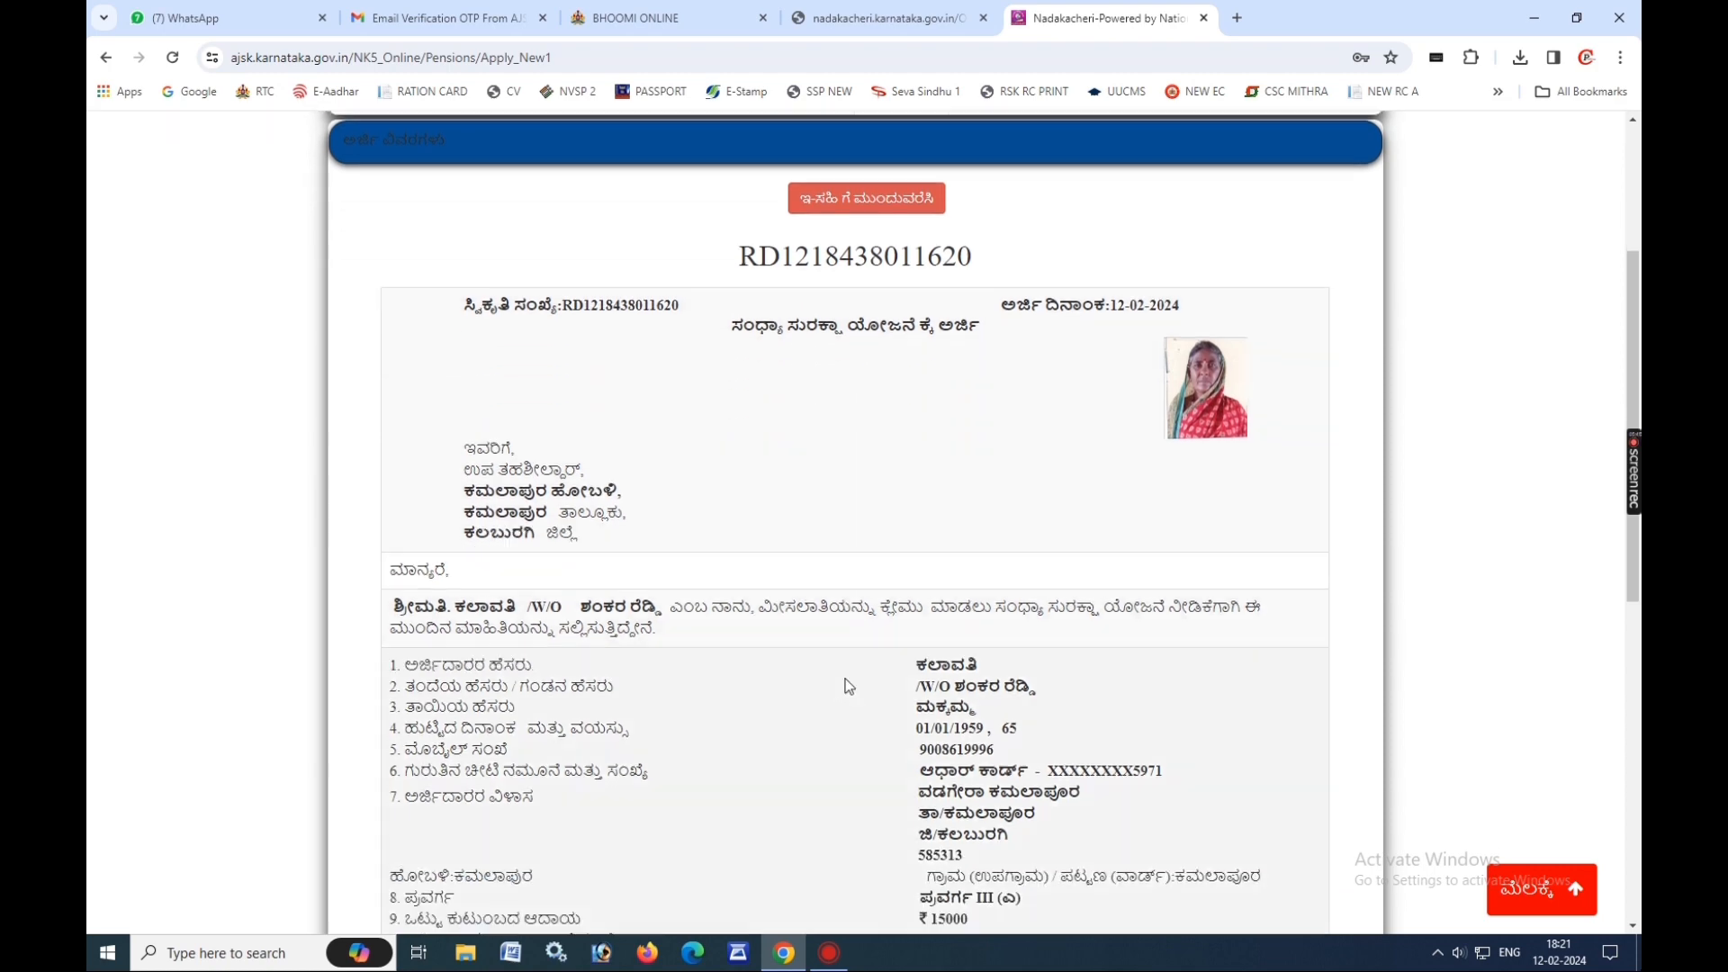
pyautogui.moveTo(912, 483); pyautogui.dragTo(1035, 502)
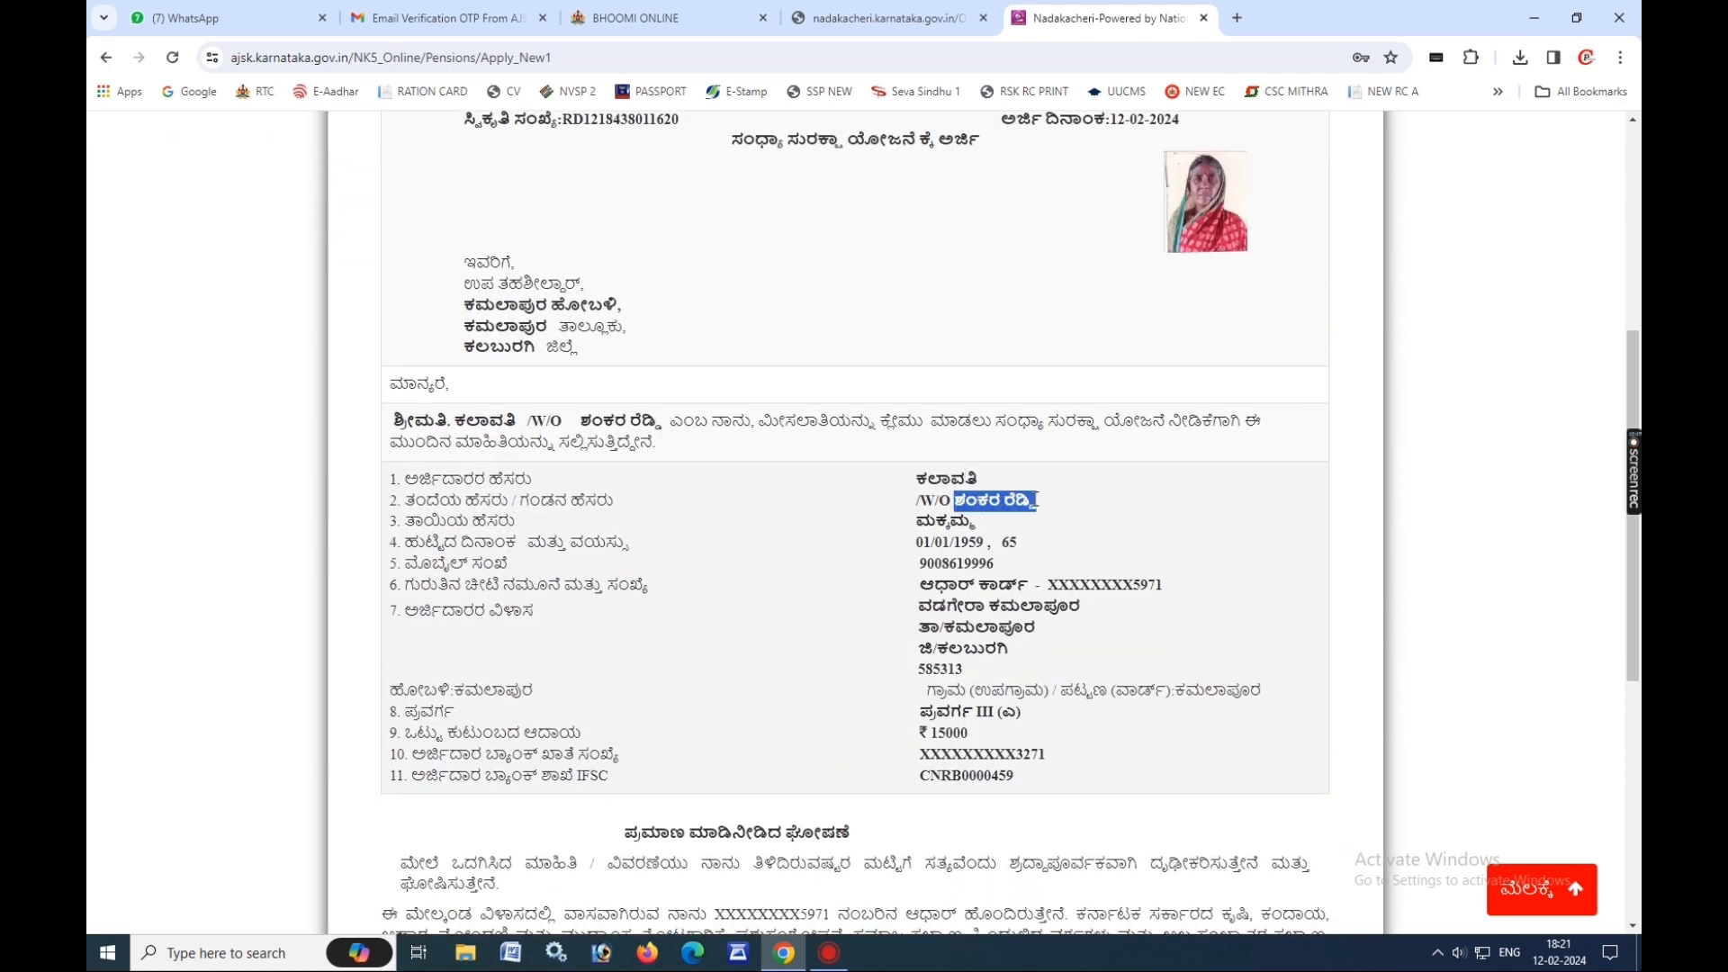
pyautogui.moveTo(932, 520); pyautogui.dragTo(951, 524)
pyautogui.moveTo(950, 564); pyautogui.dragTo(1022, 810)
pyautogui.click(1022, 810)
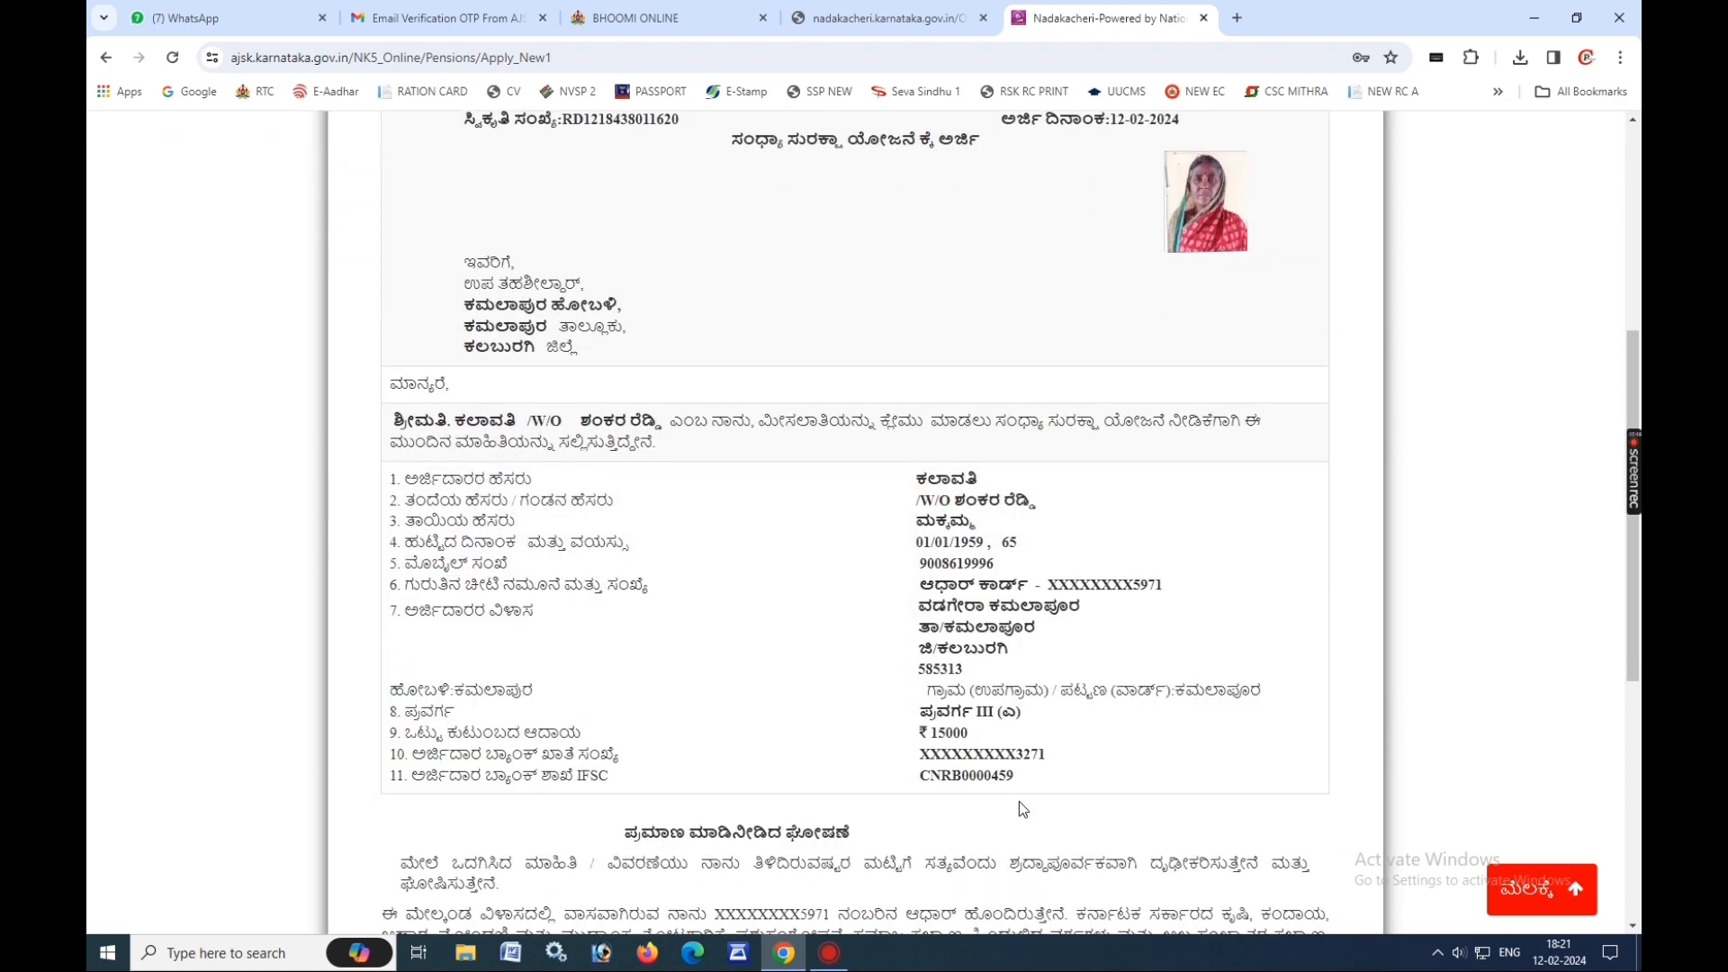
pyautogui.scroll(-6, 789, 711)
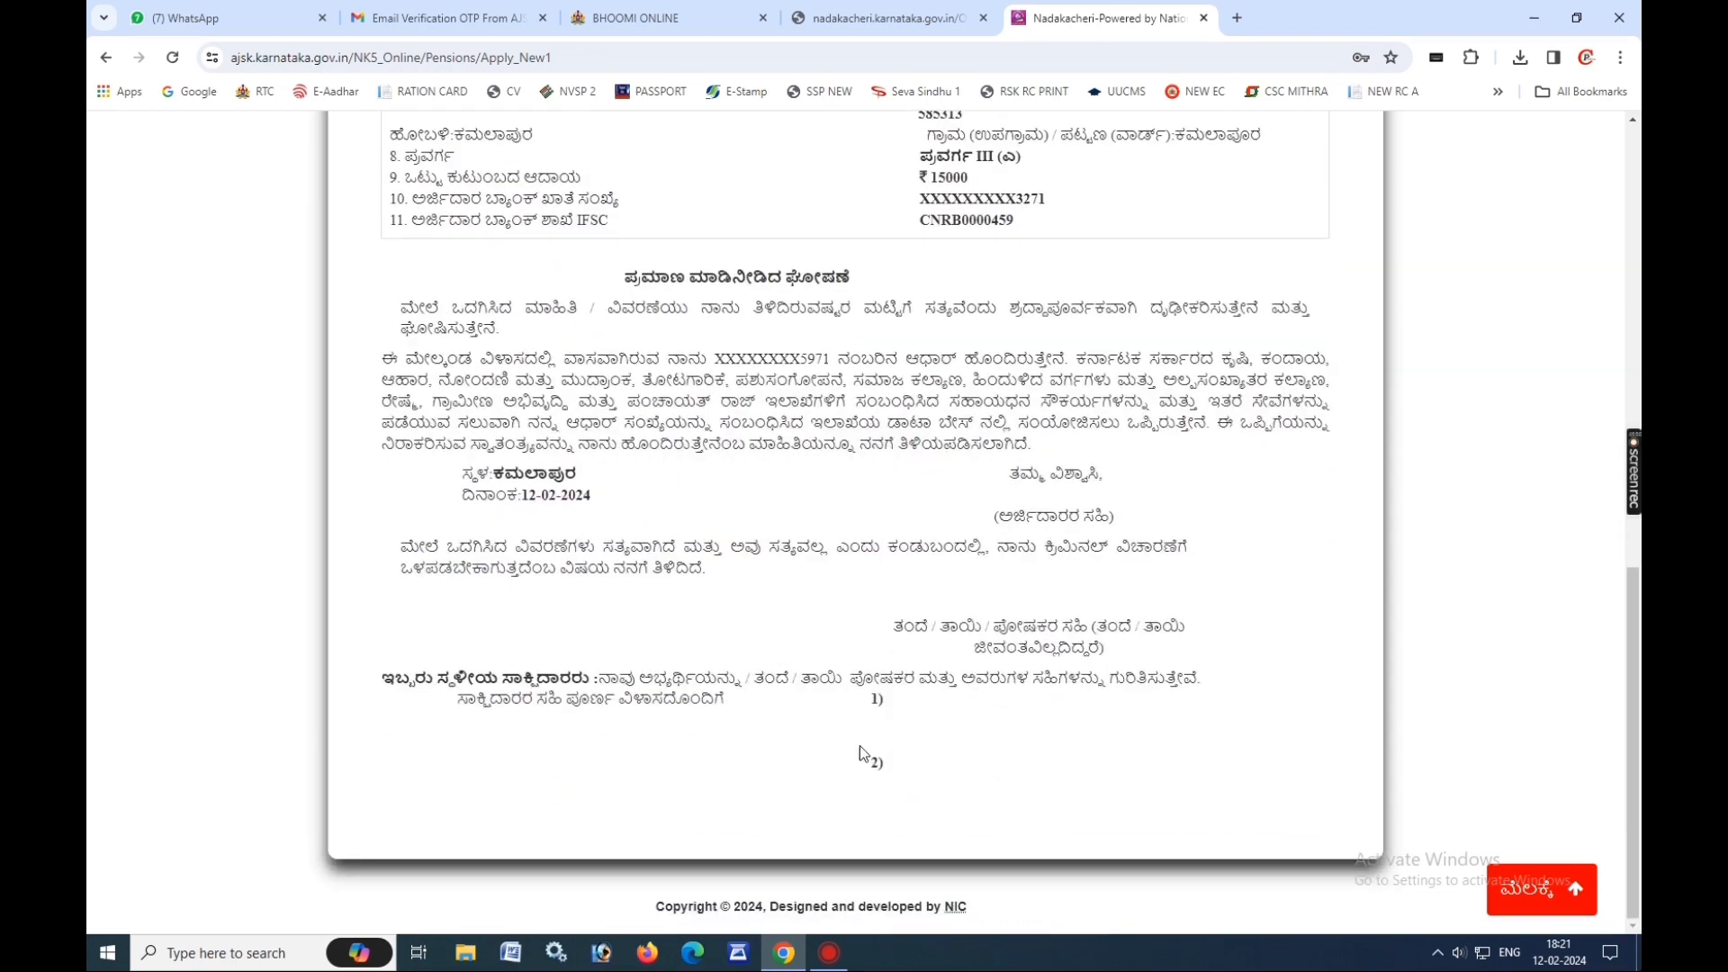
pyautogui.scroll(10, 885, 740)
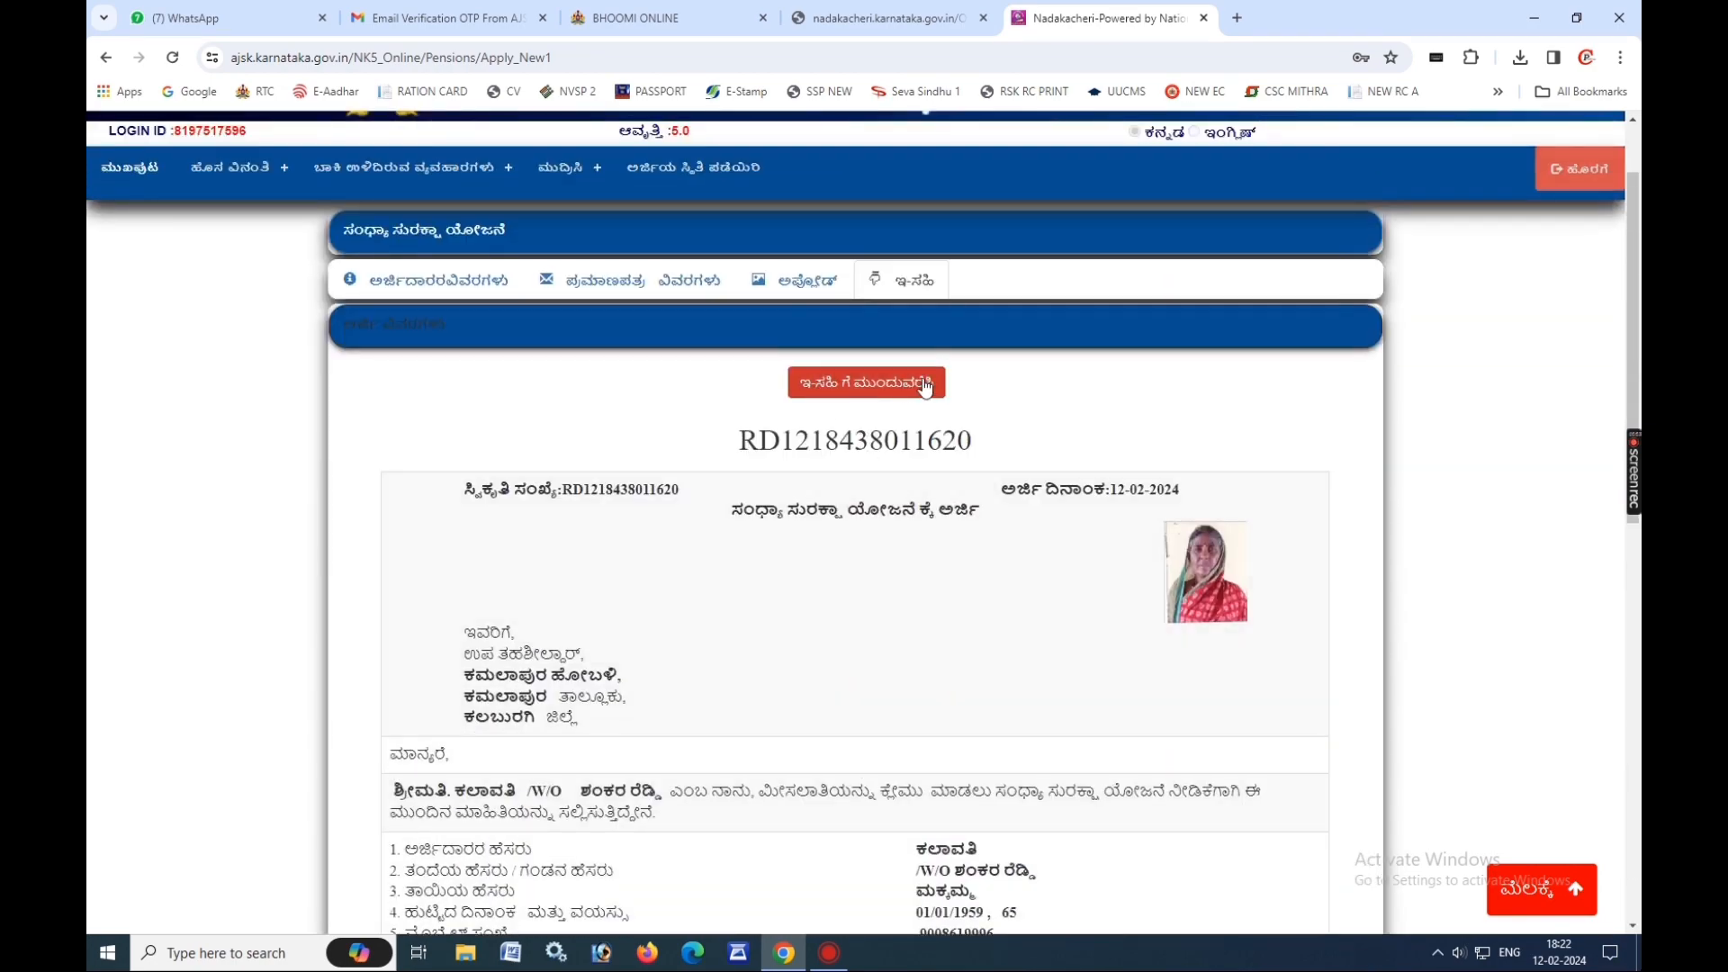
# Step: Consent to Aadhaar e-signing and request an OTP for the applicant's Aadhaar number
pyautogui.click(888, 385)
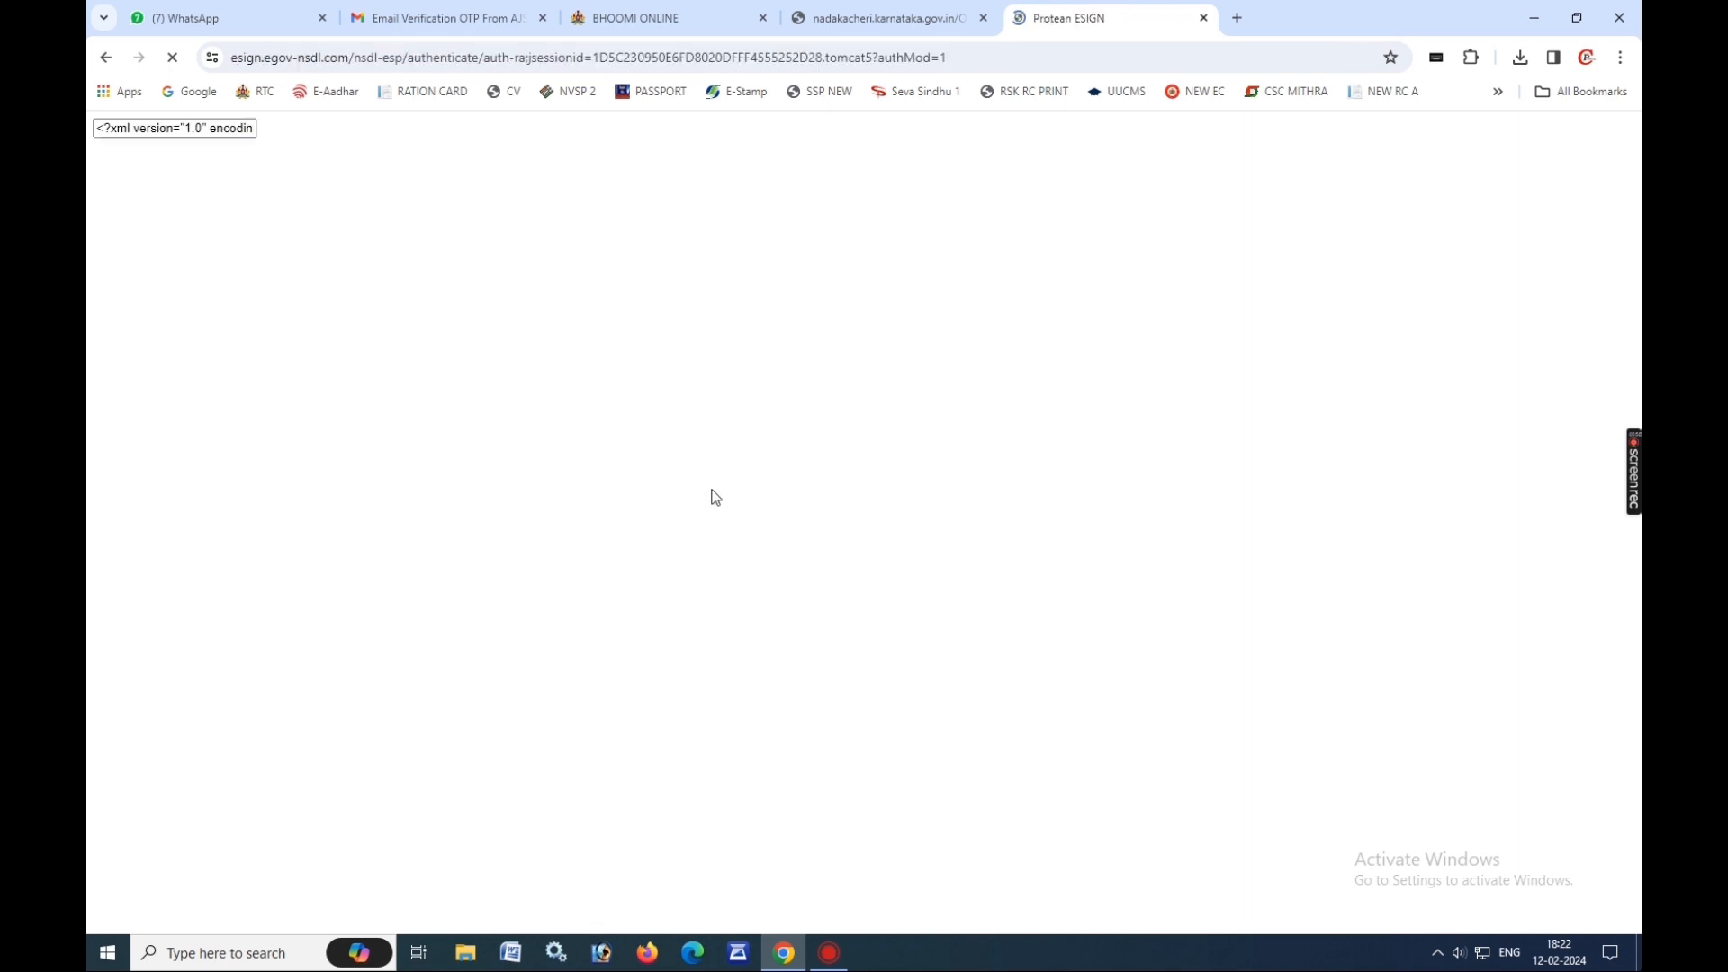
pyautogui.click(407, 289)
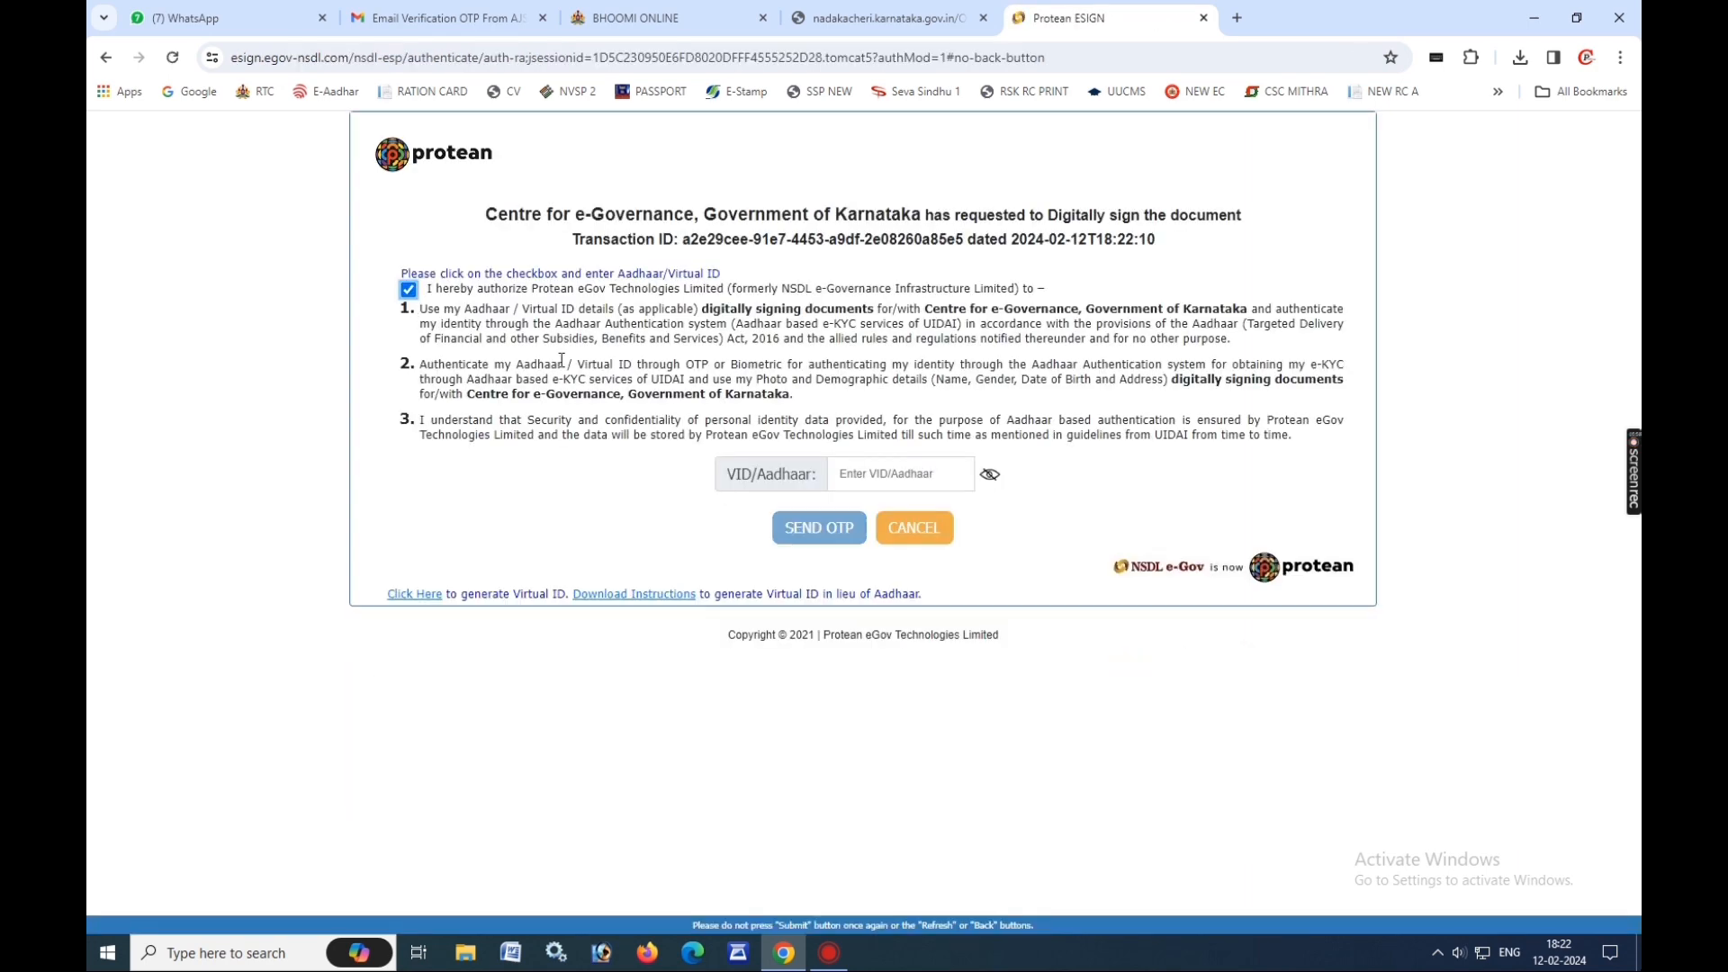
pyautogui.click(869, 467)
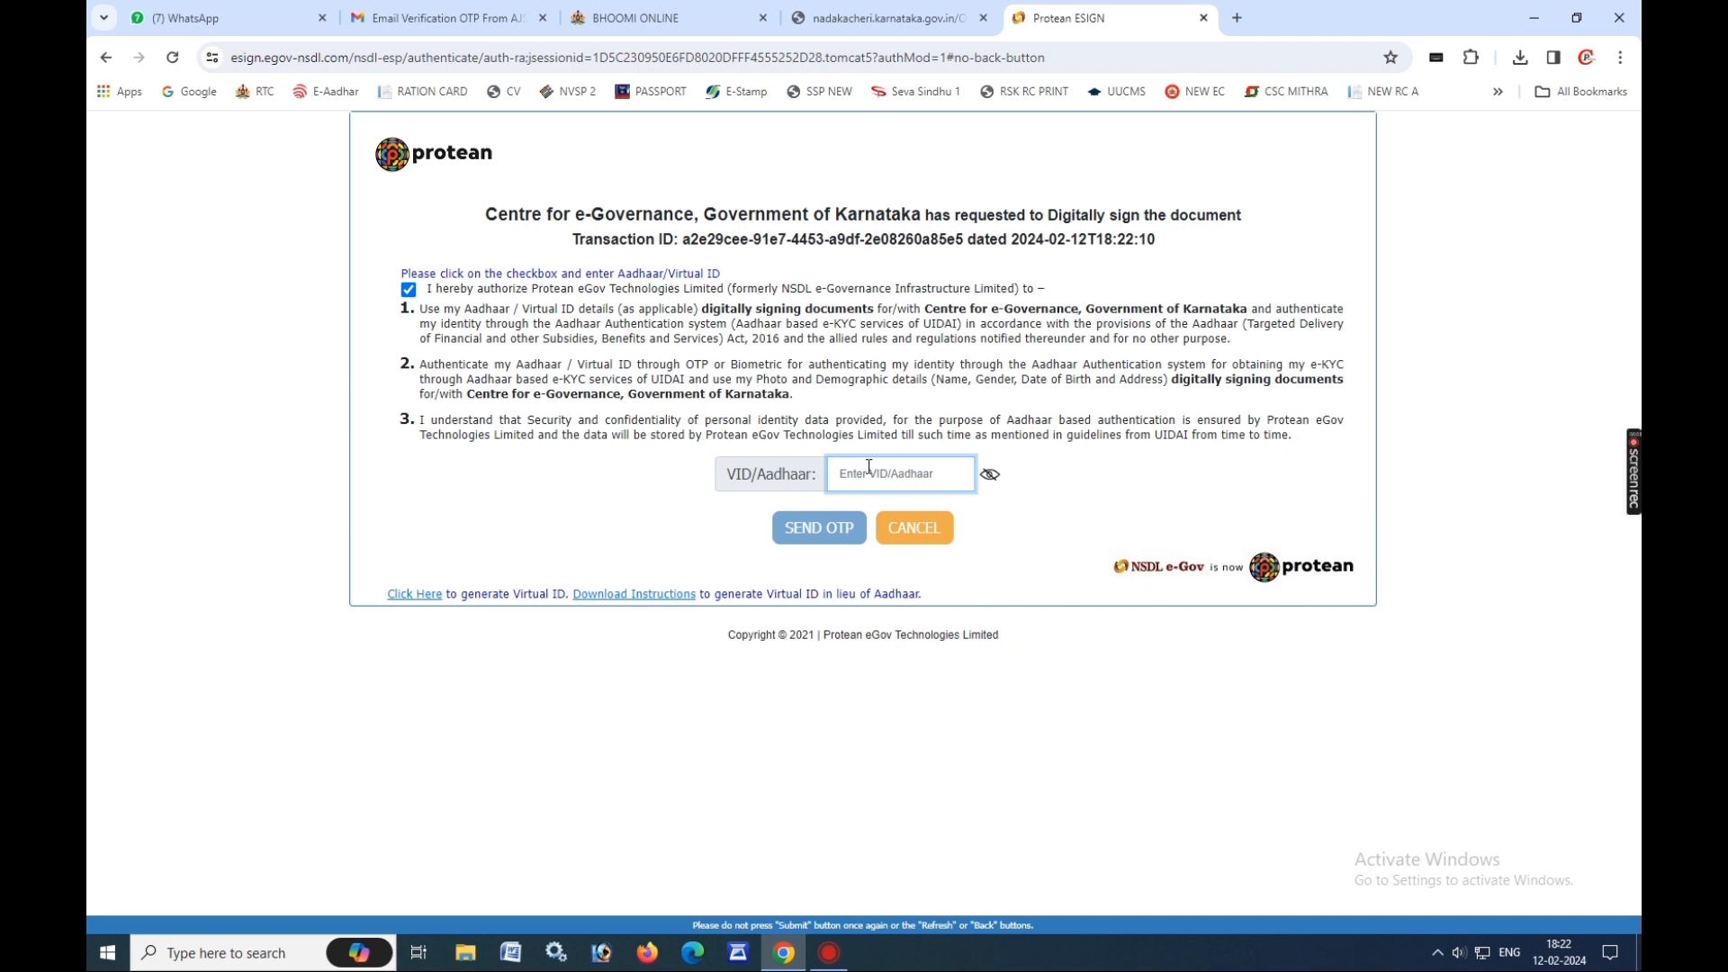
pyautogui.write('••••••••••')
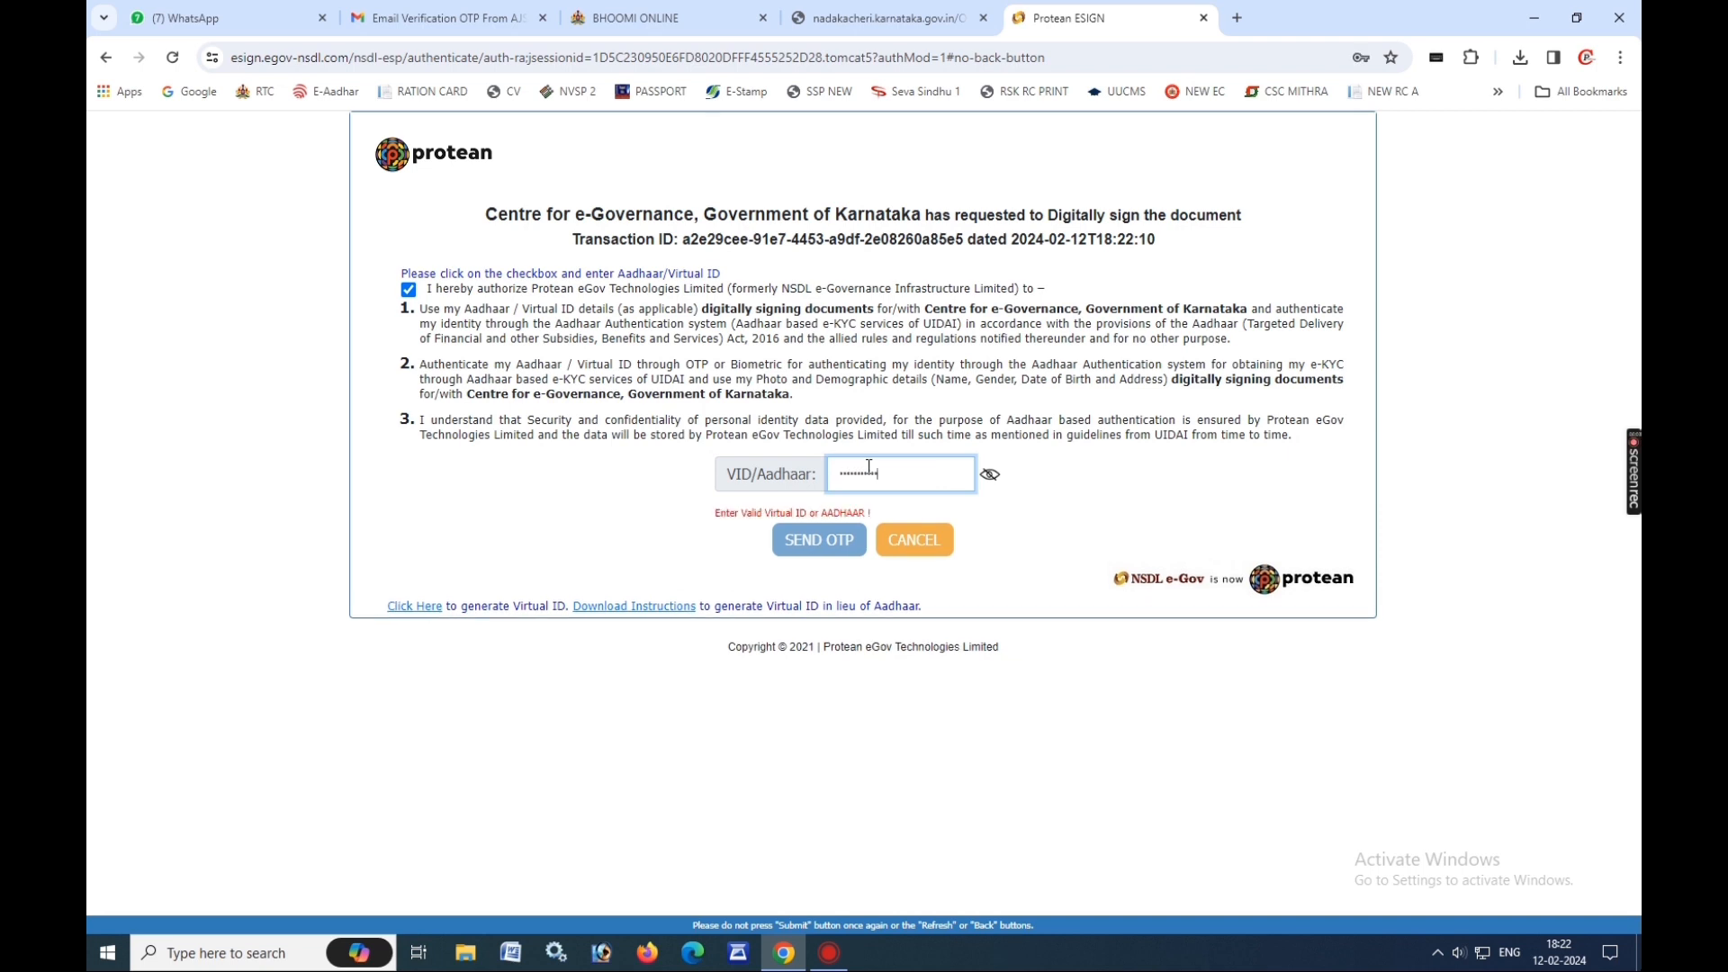
pyautogui.write('••')
pyautogui.click(842, 524)
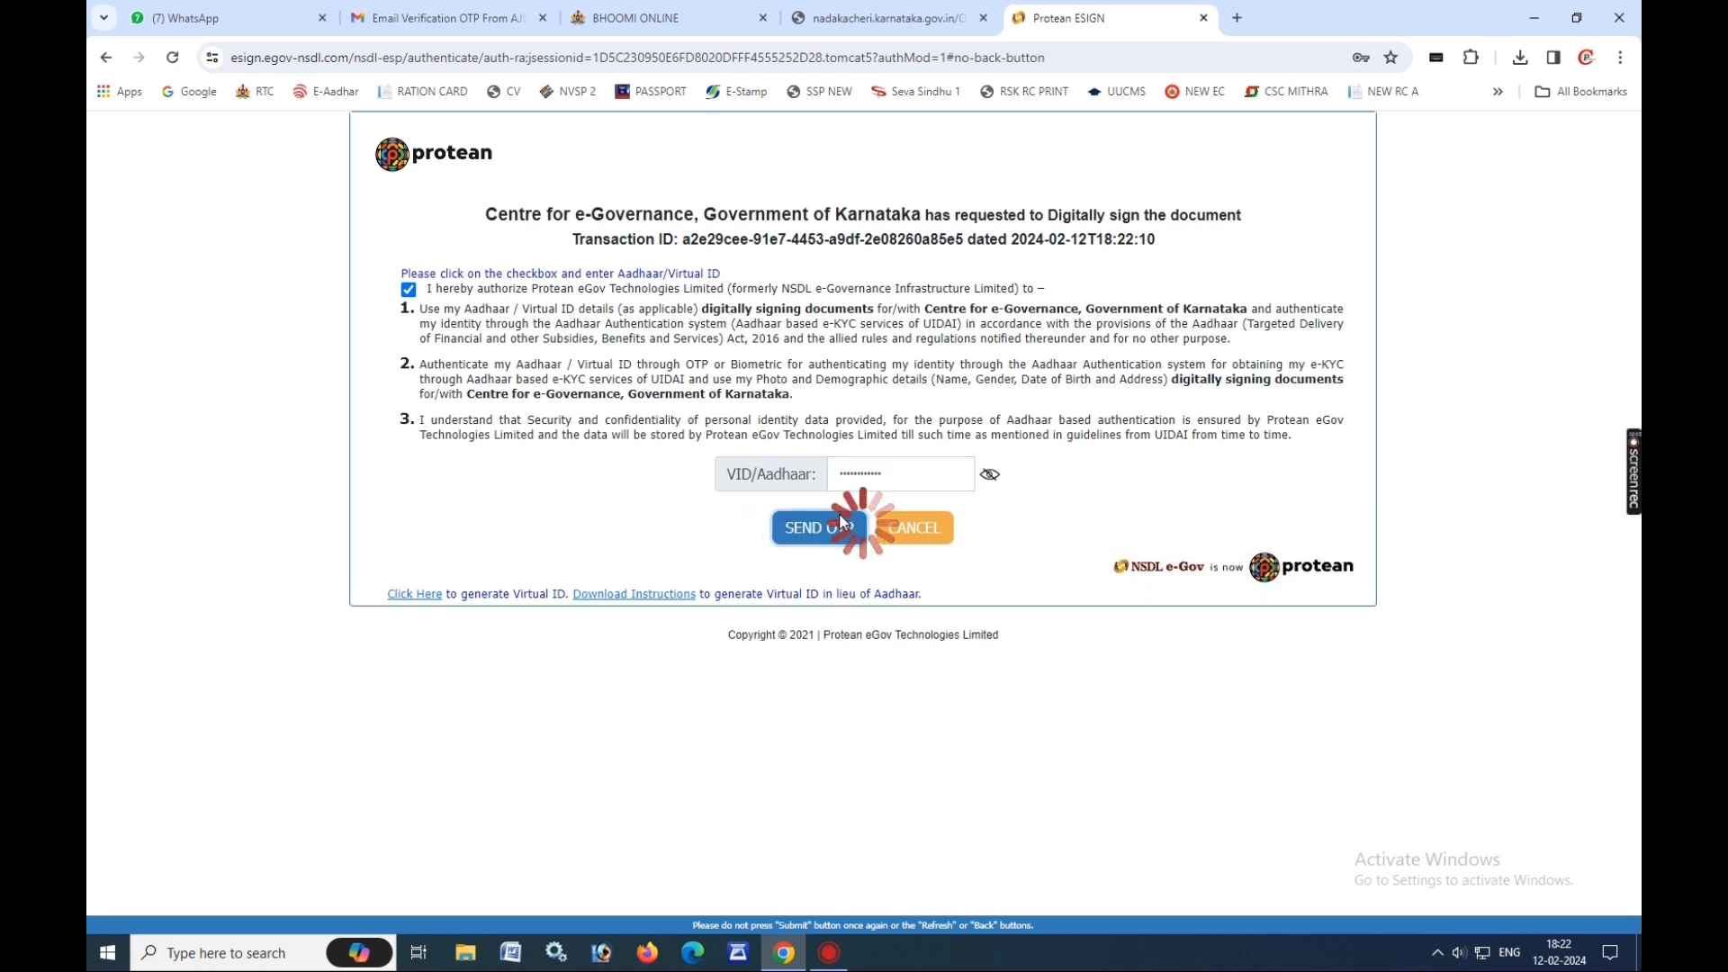
# Step: Verify the received OTP, then download and open the signed application PDF
pyautogui.click(844, 481)
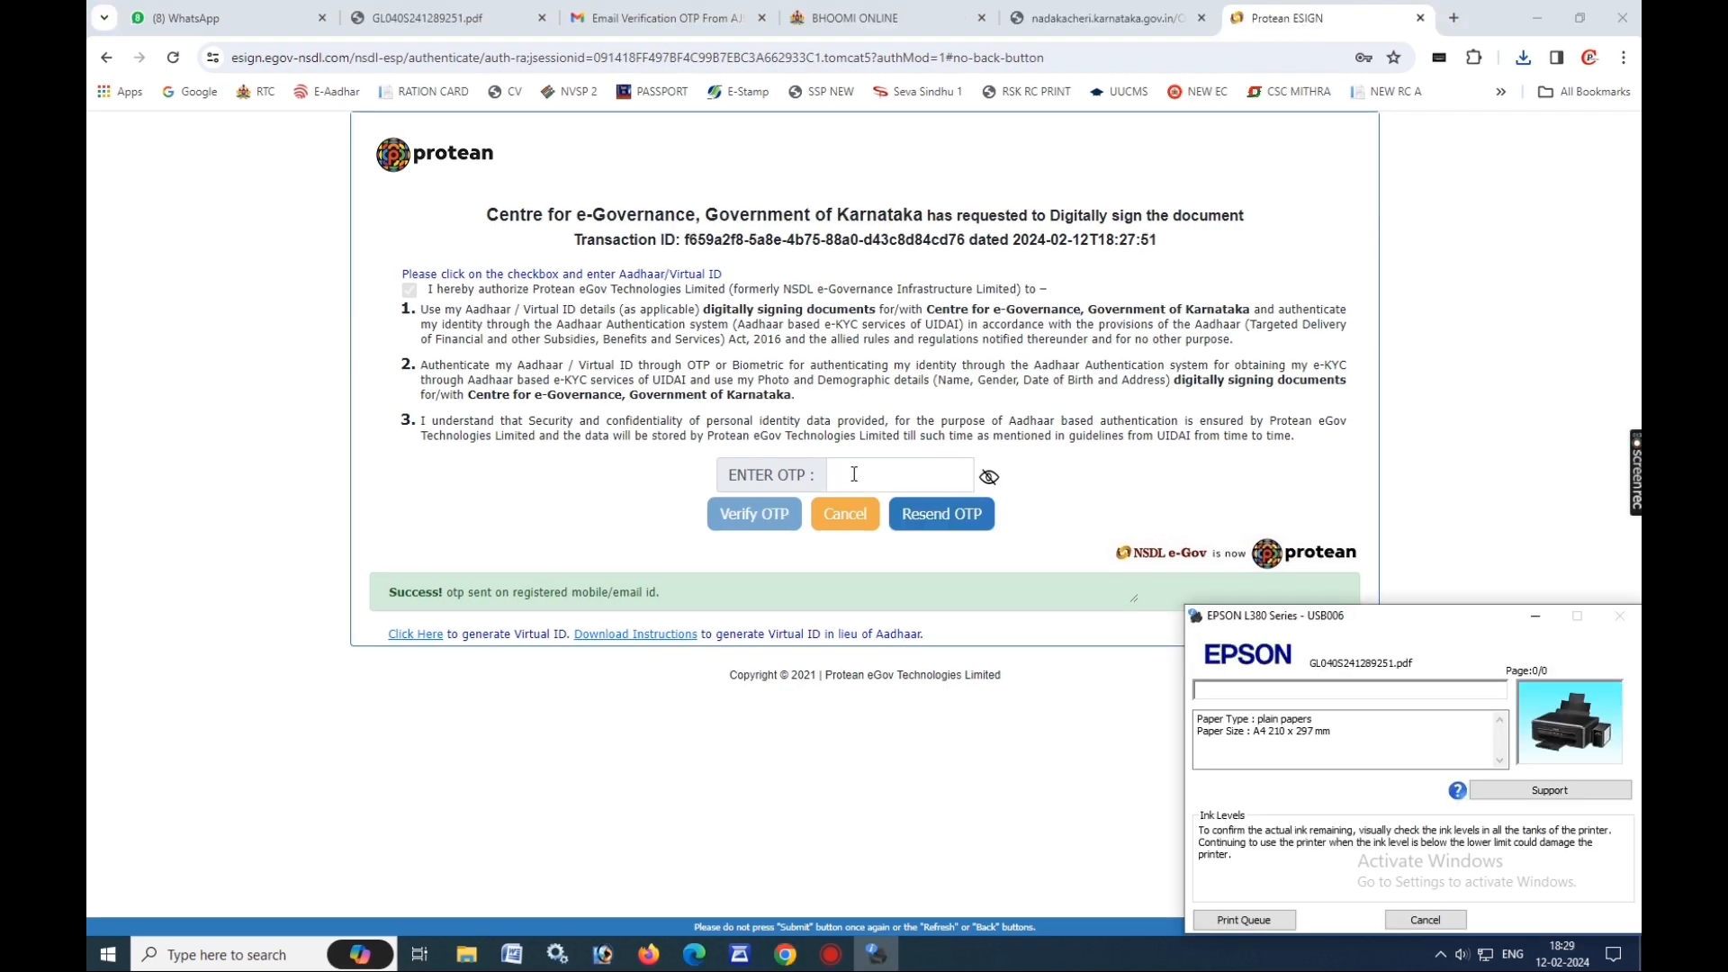
pyautogui.write('•')
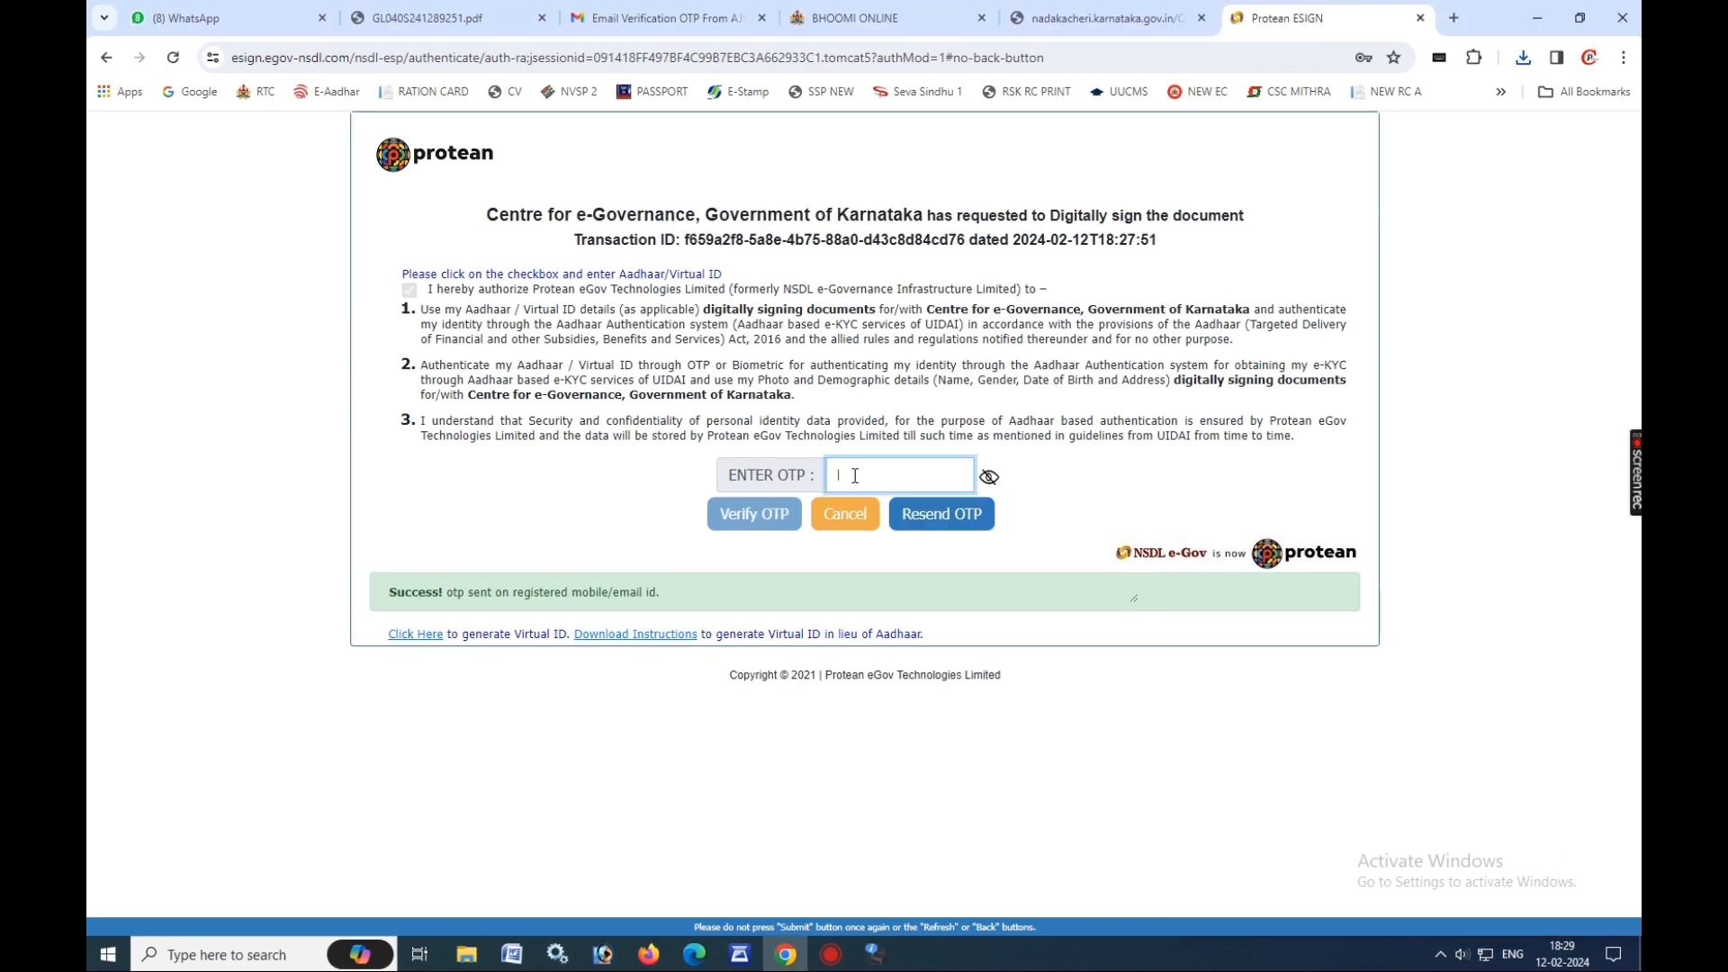
pyautogui.write('•••••')
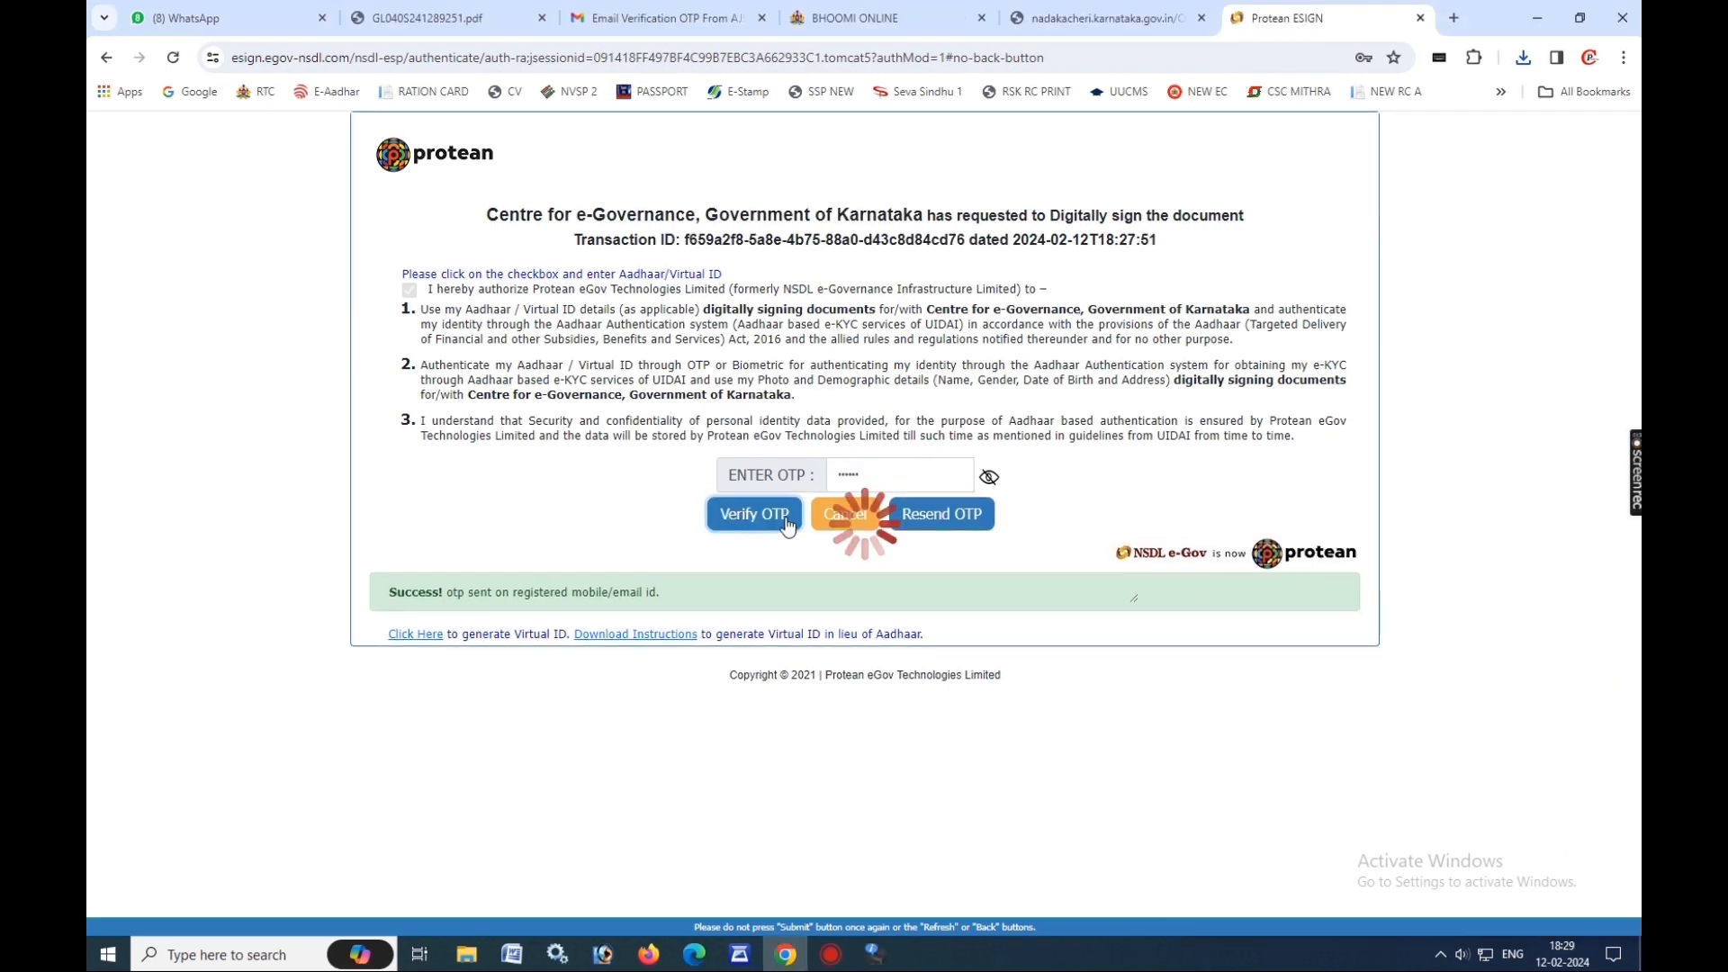
pyautogui.click(783, 524)
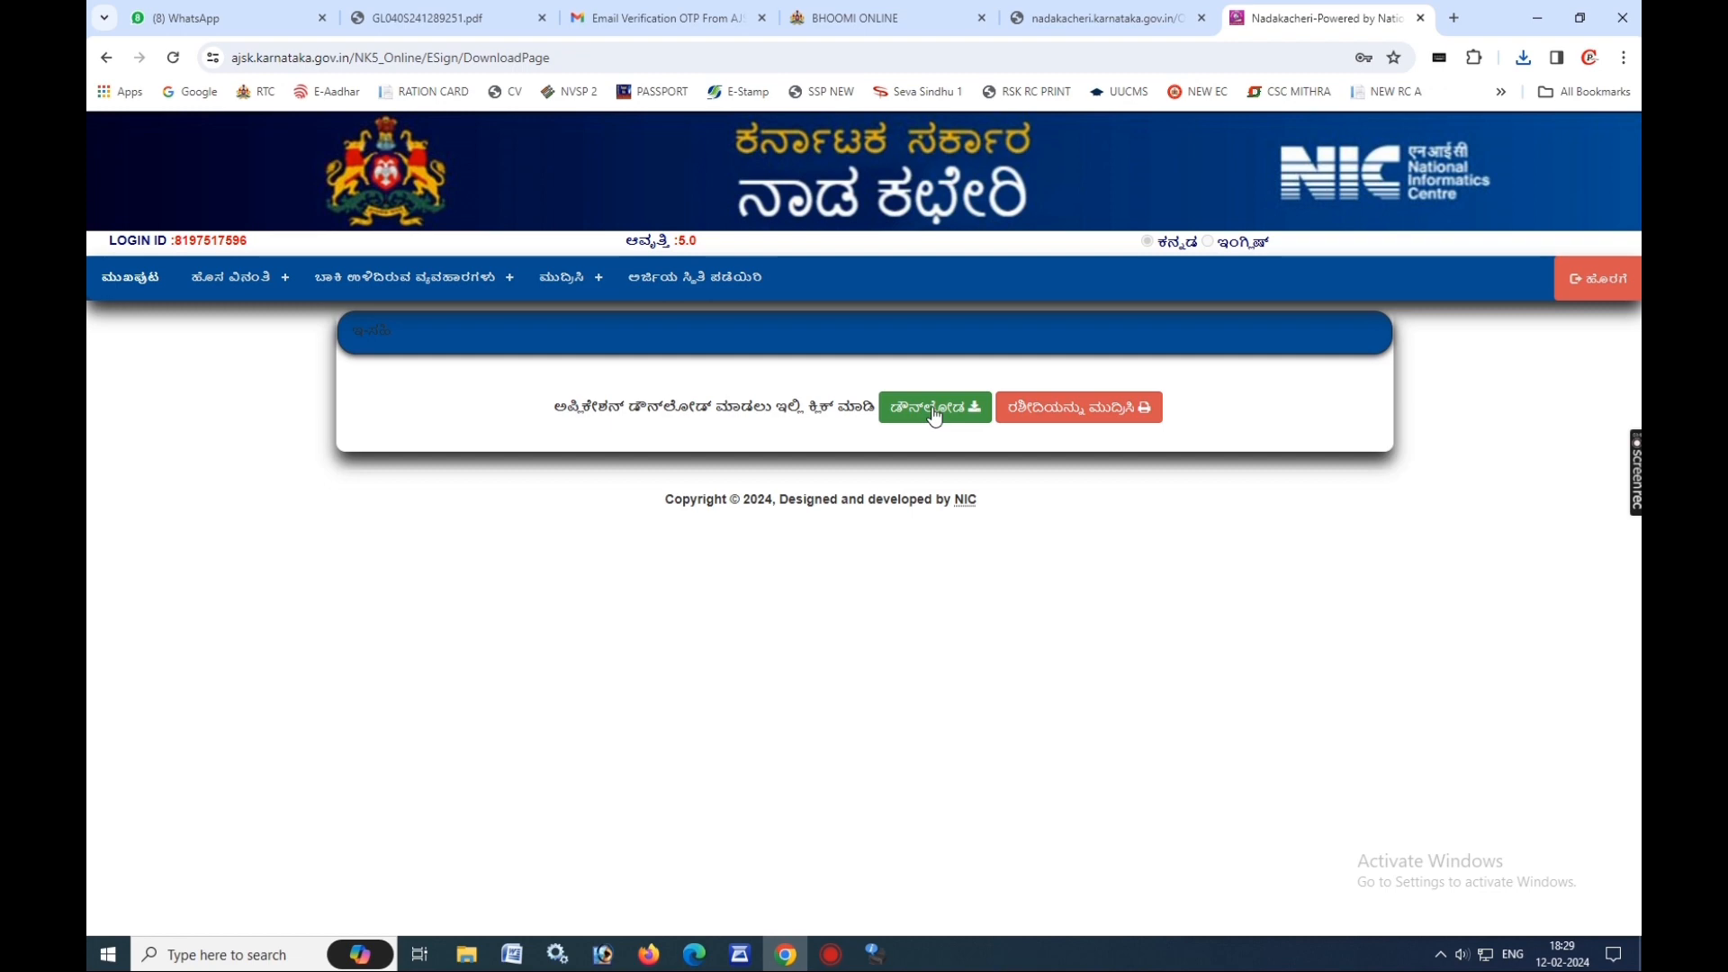
pyautogui.click(935, 413)
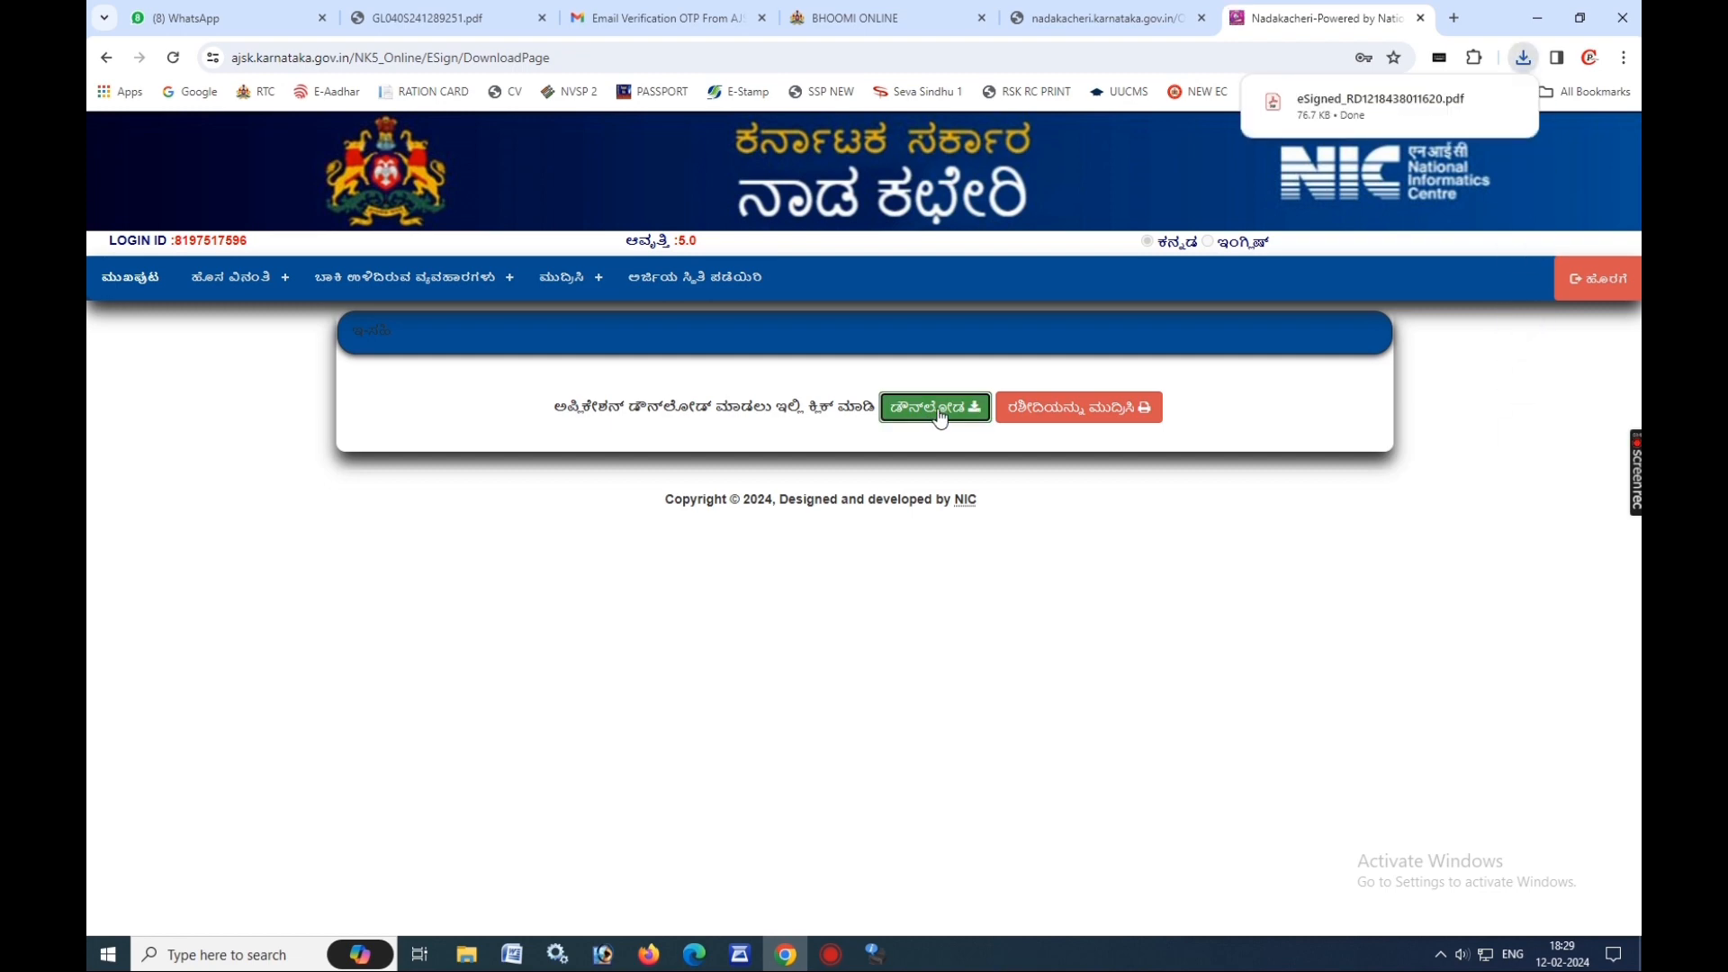
pyautogui.click(1373, 104)
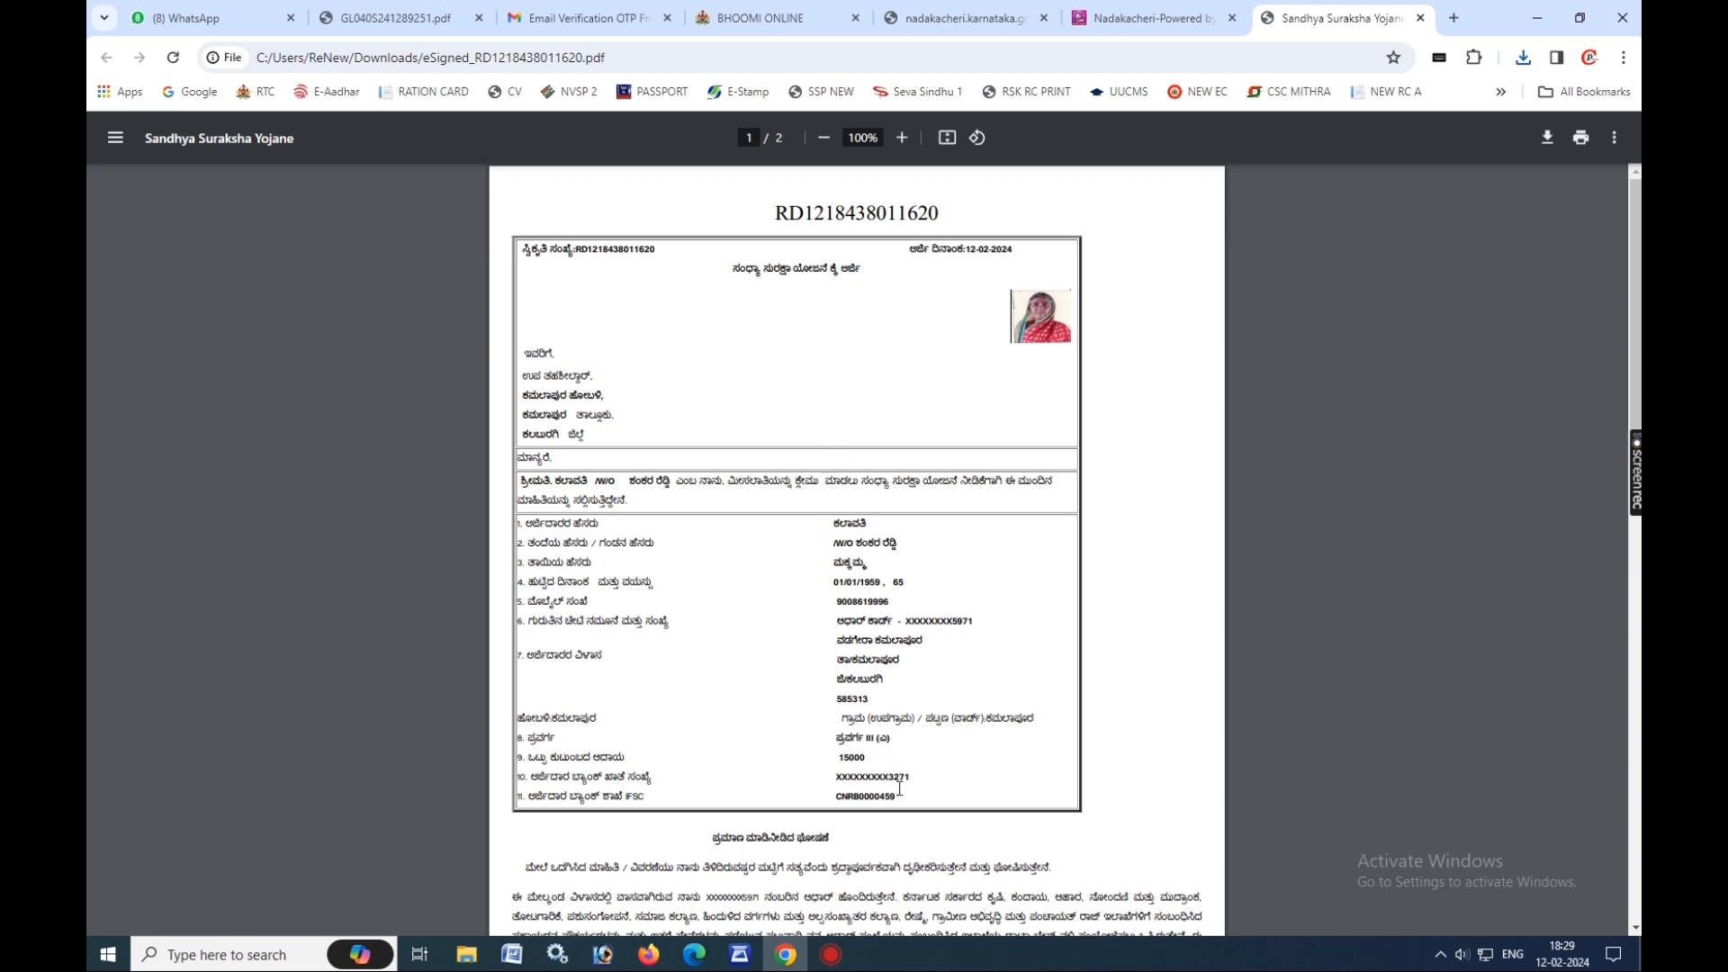
# Step: Look over both pages of the signed PDF, then bring up printing with Ctrl+P
pyautogui.scroll(-10, 857, 668)
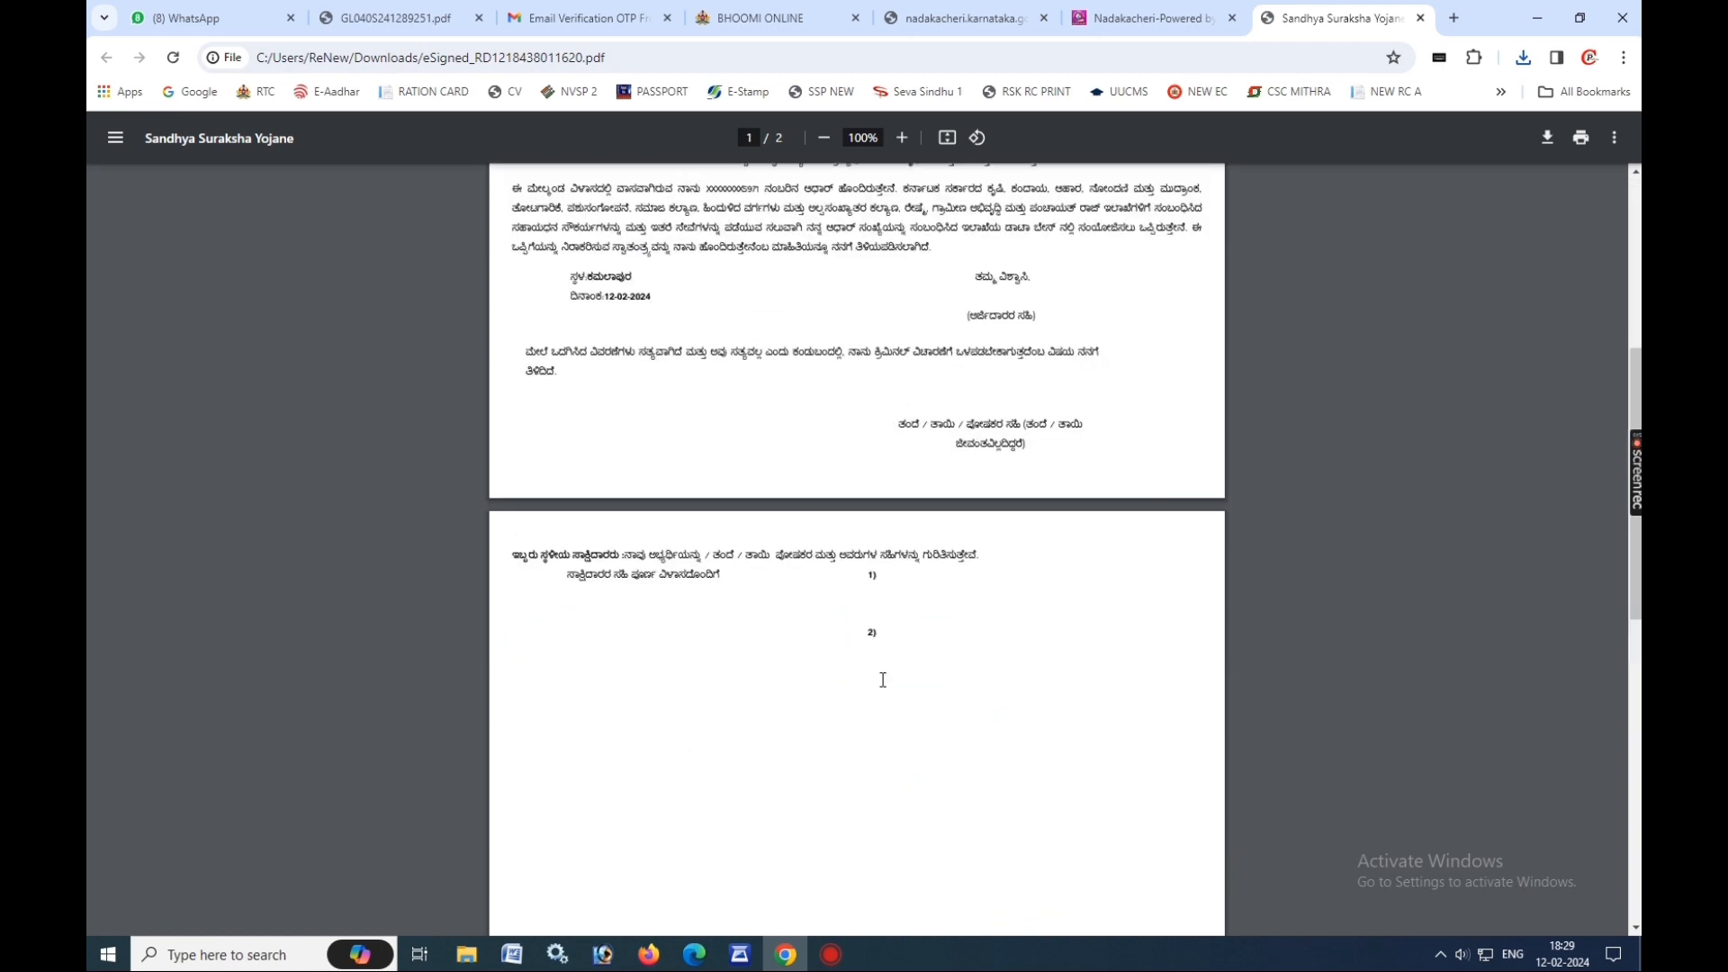
pyautogui.scroll(10, 884, 675)
pyautogui.scroll(-10, 887, 674)
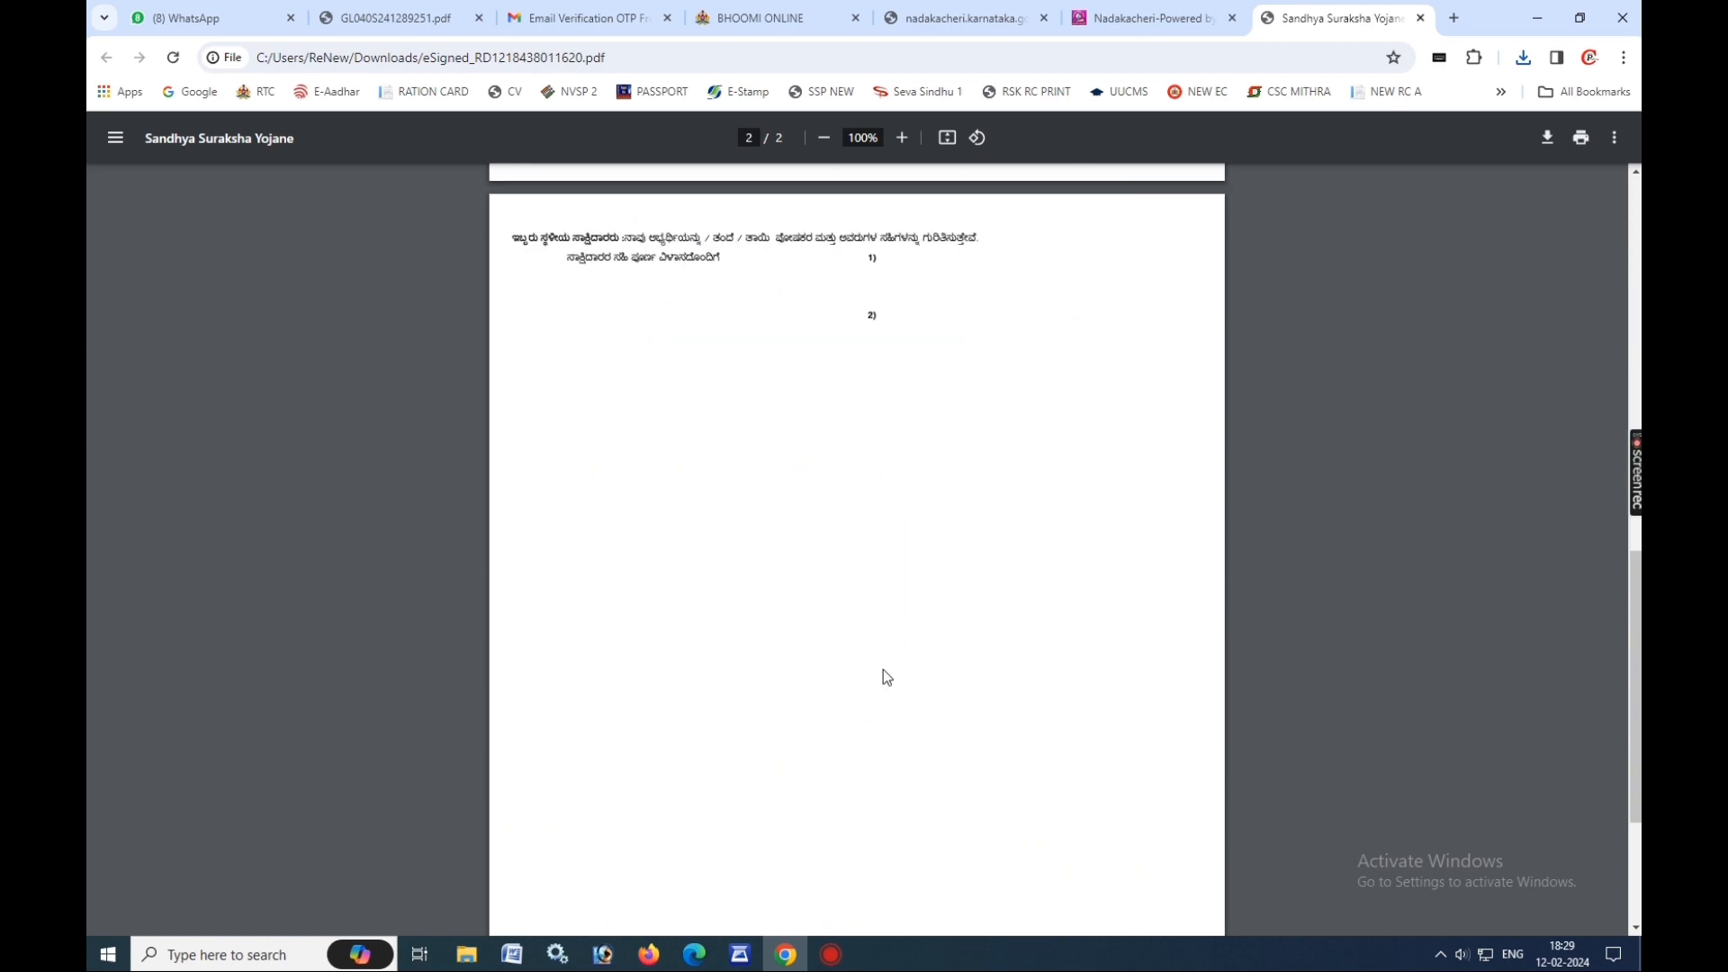
pyautogui.scroll(10, 889, 651)
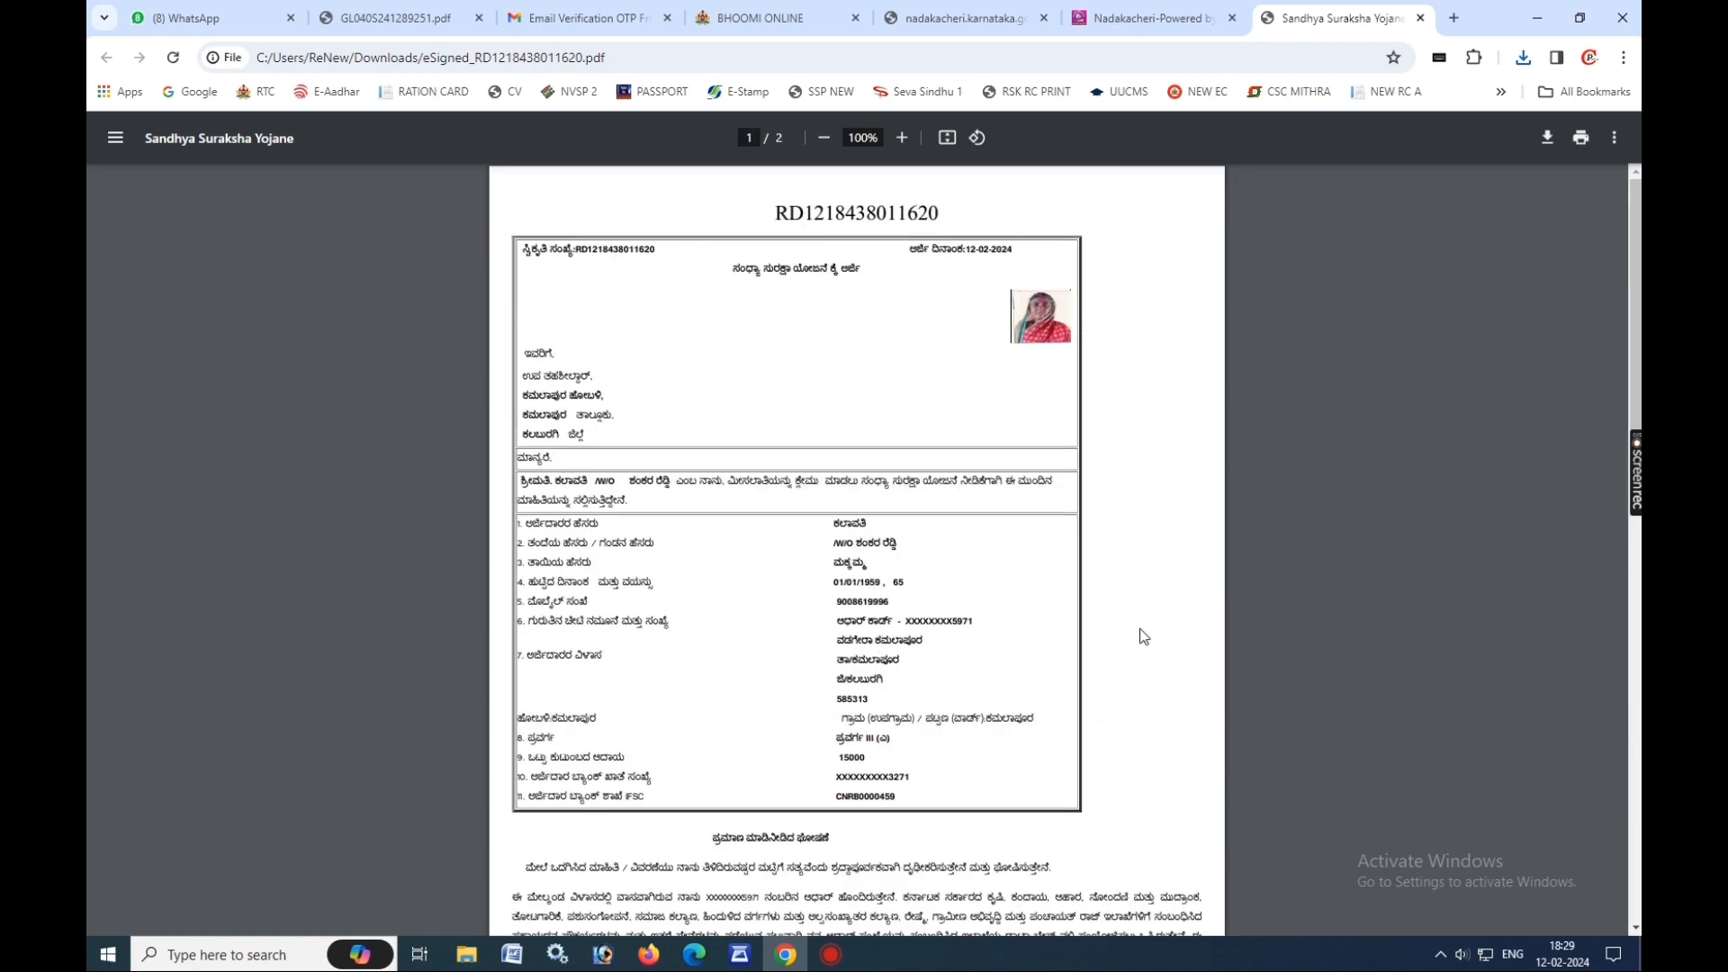
pyautogui.hotkey('ctrl', 'p')
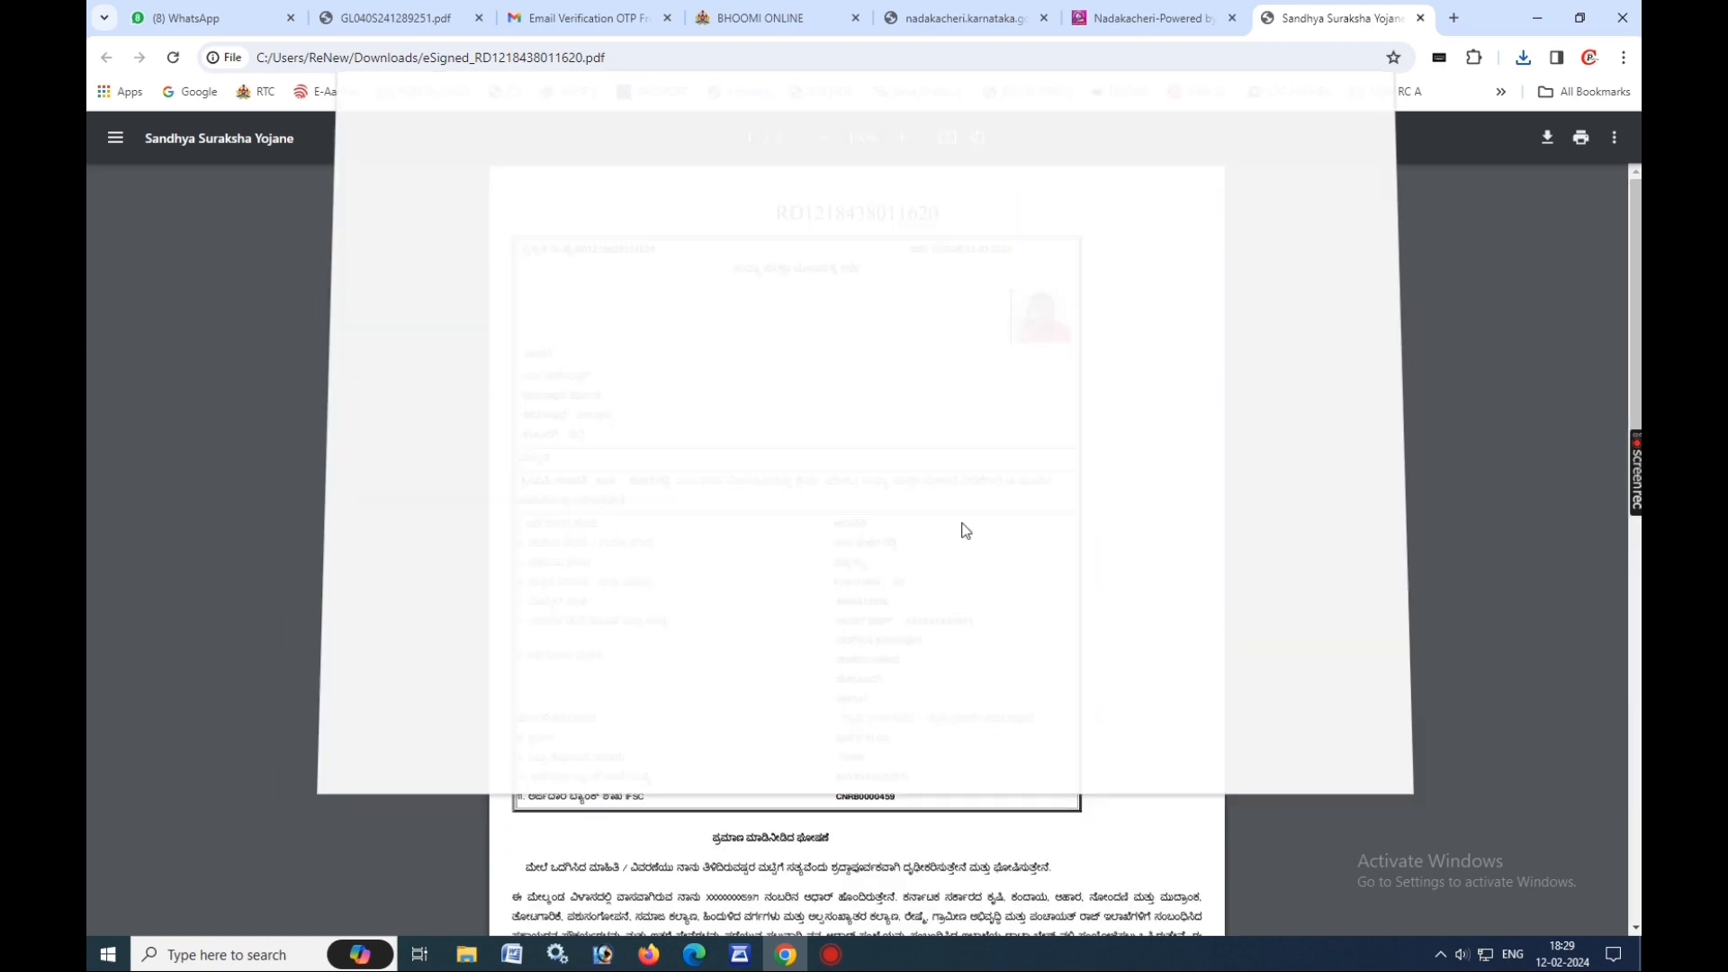